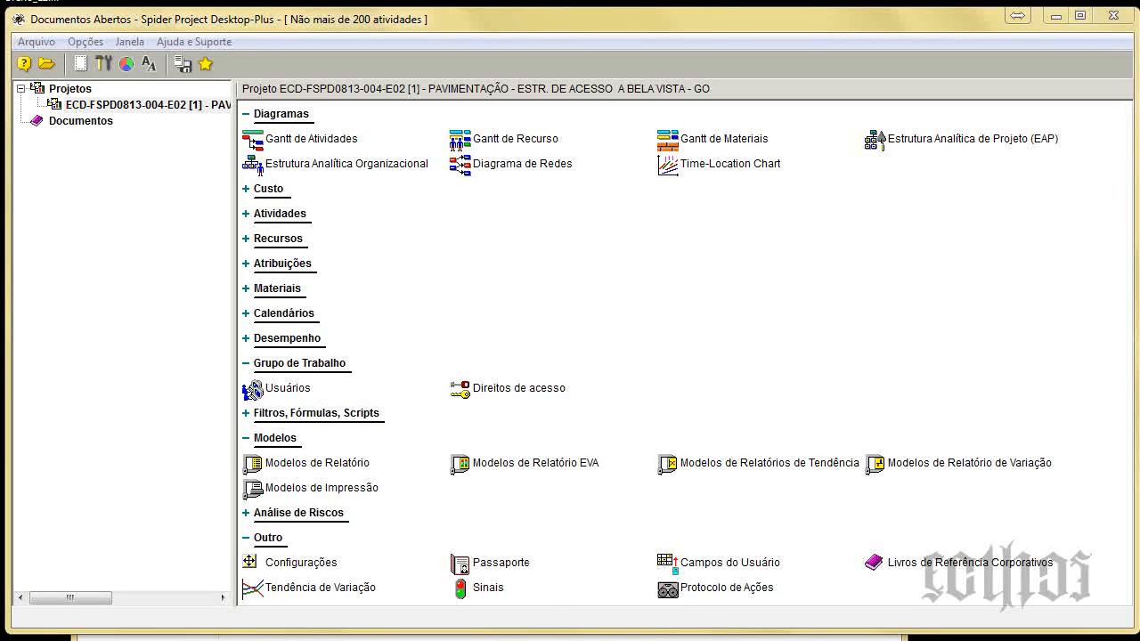
drag(426, 634, 868, 213)
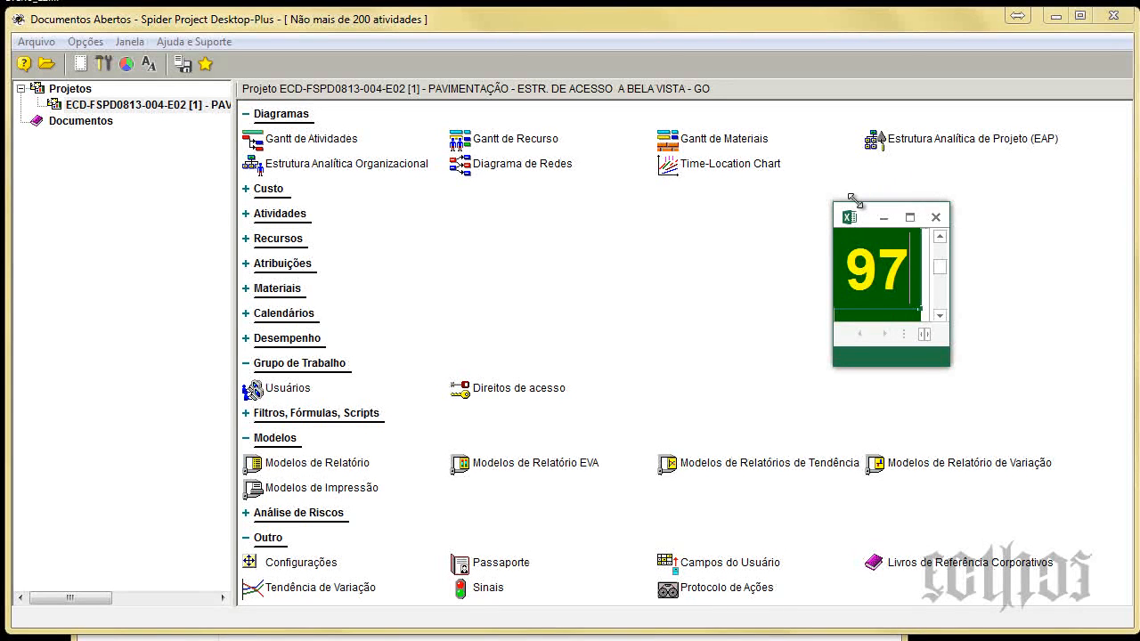
drag(864, 214, 830, 640)
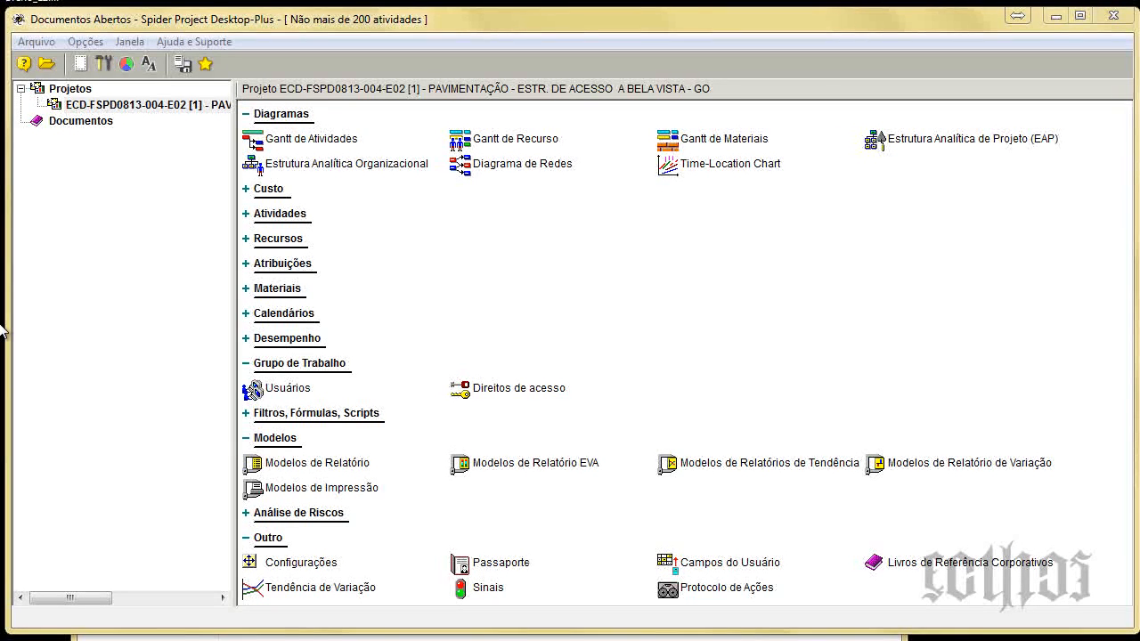
Open the project's Usuários table in a maximized window and show the full Referencia and Envolvido columns.
double_click(284, 388)
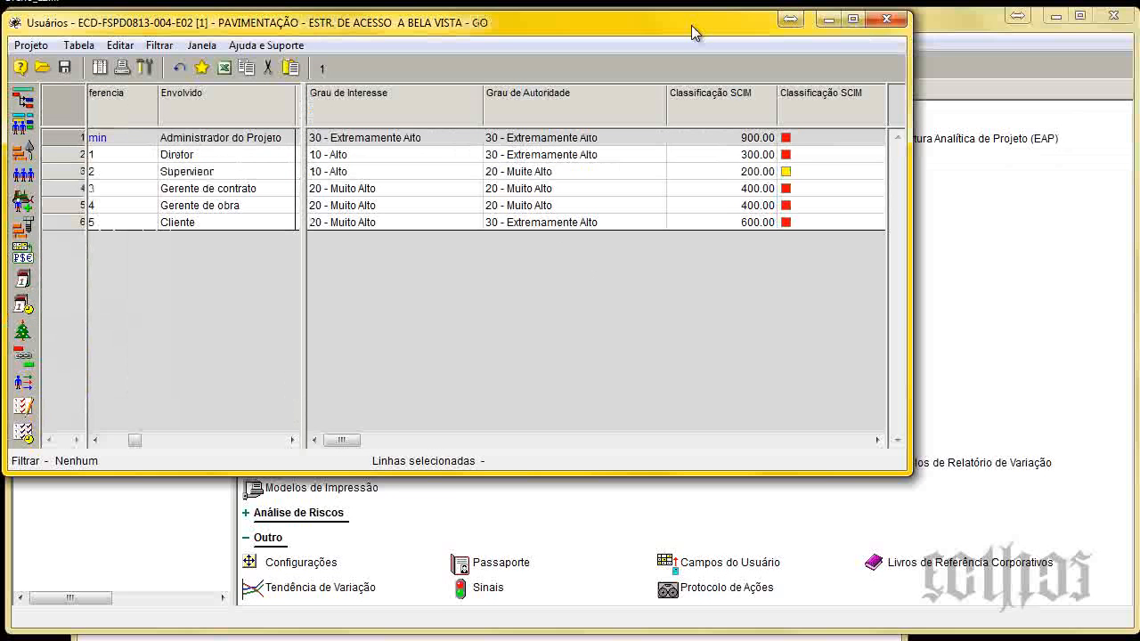
double_click(696, 29)
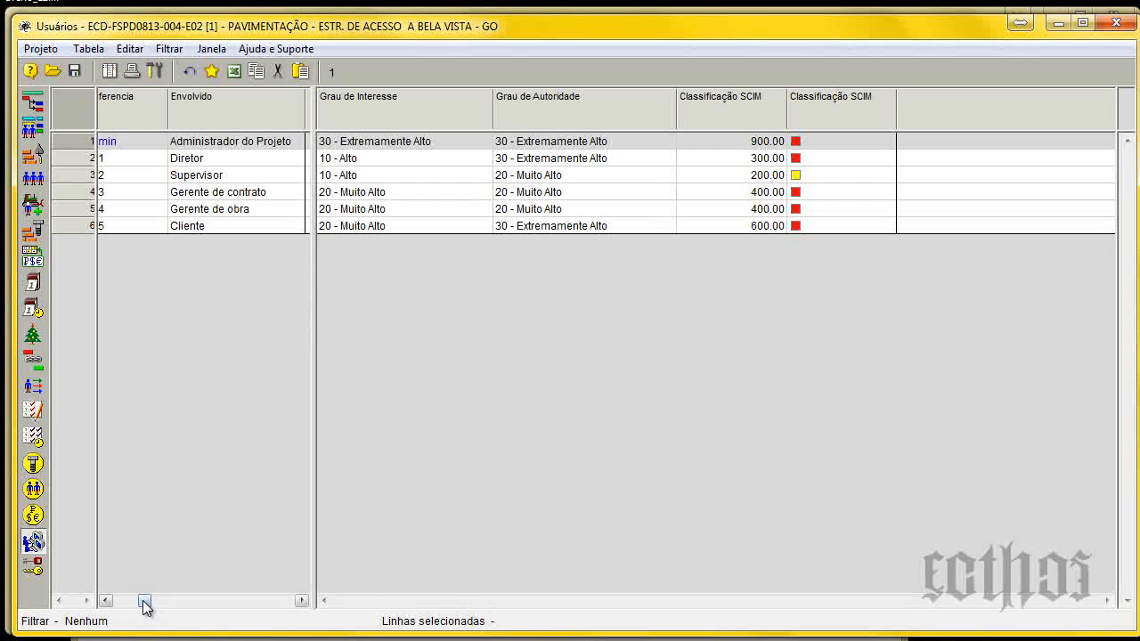
drag(145, 600, 116, 598)
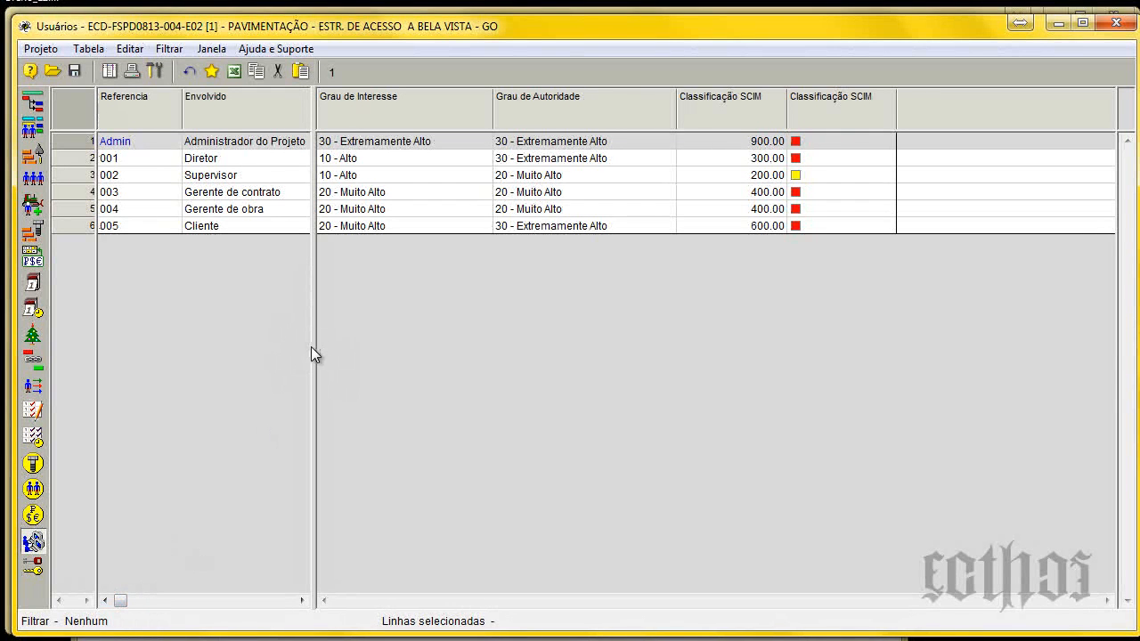
drag(311, 347, 342, 355)
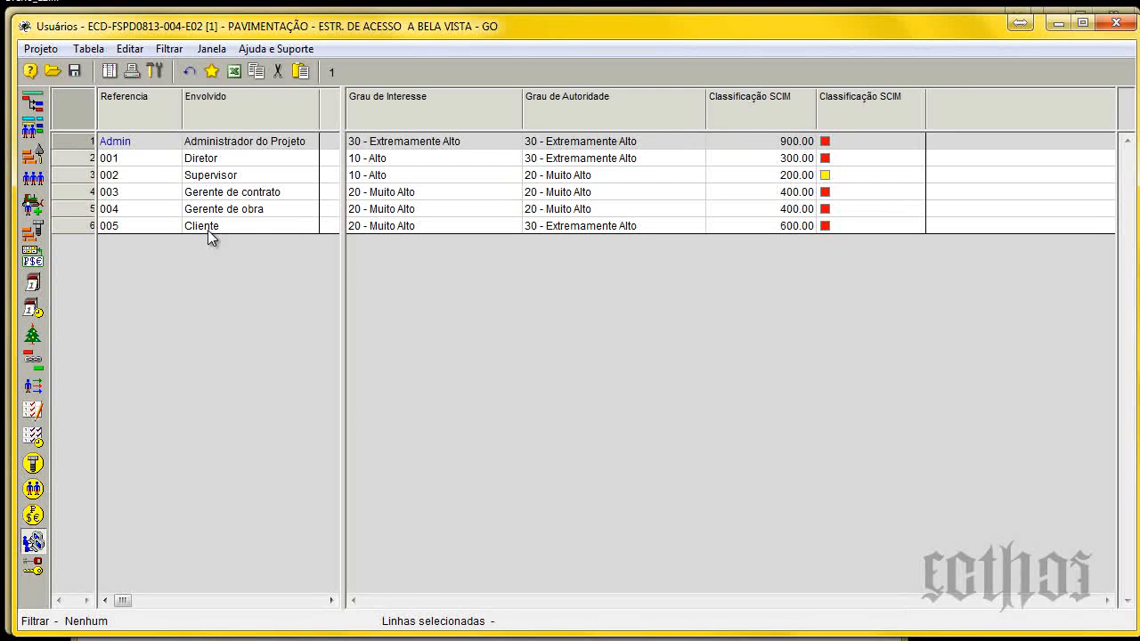
drag(344, 260, 319, 262)
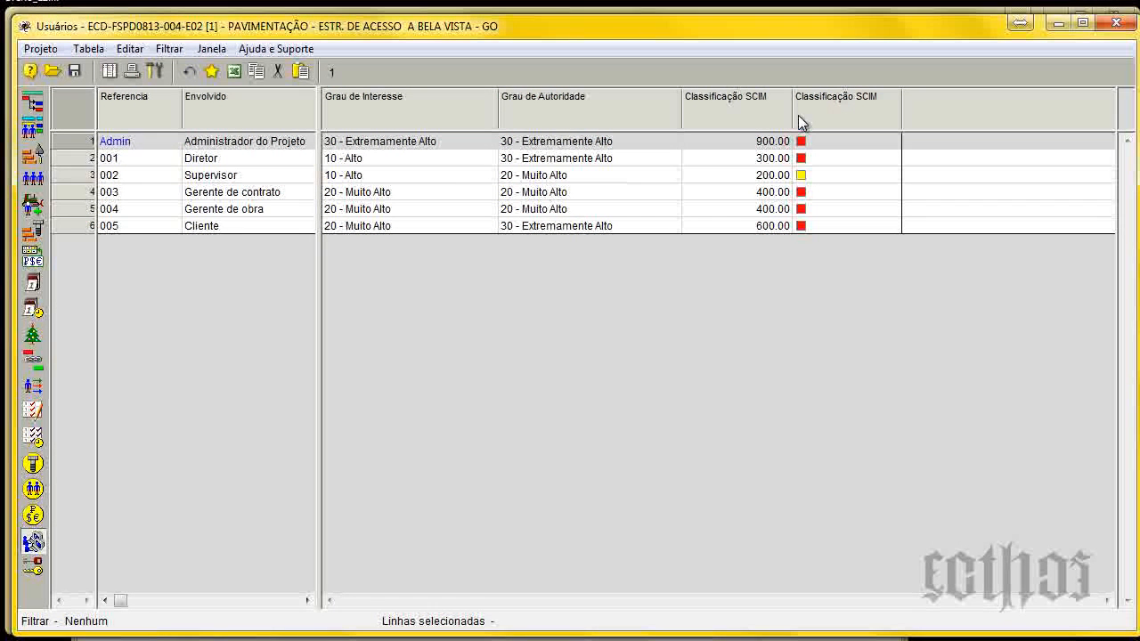
Review the enumerated values and general data of the Grau de Interesse user field, leaving them as they are.
right_click(382, 119)
click(463, 190)
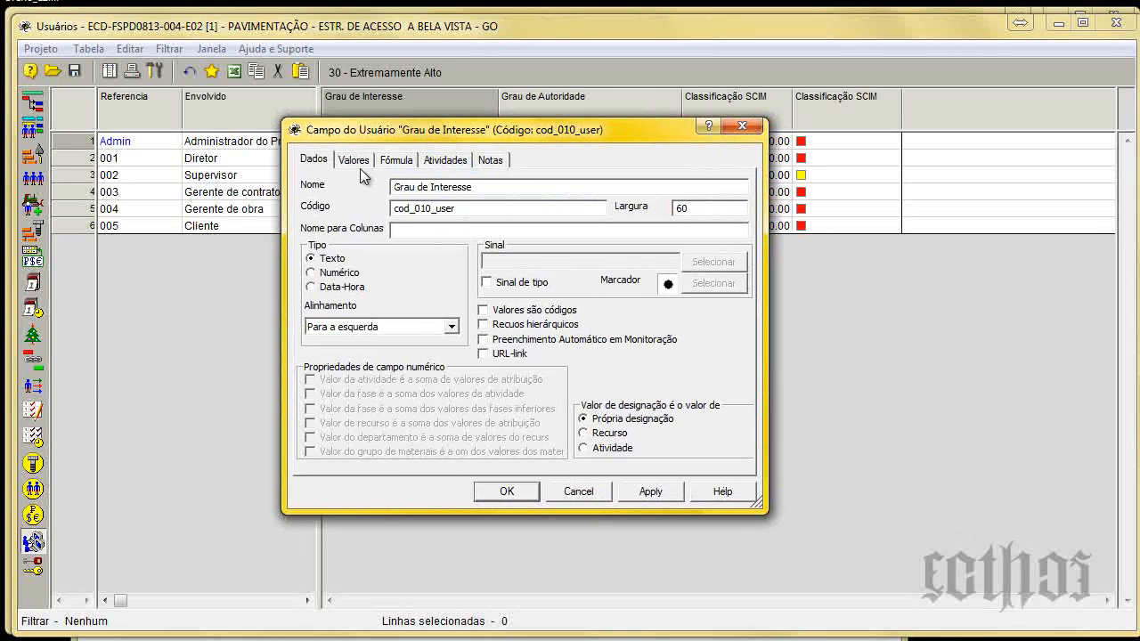
click(354, 164)
drag(434, 127, 516, 121)
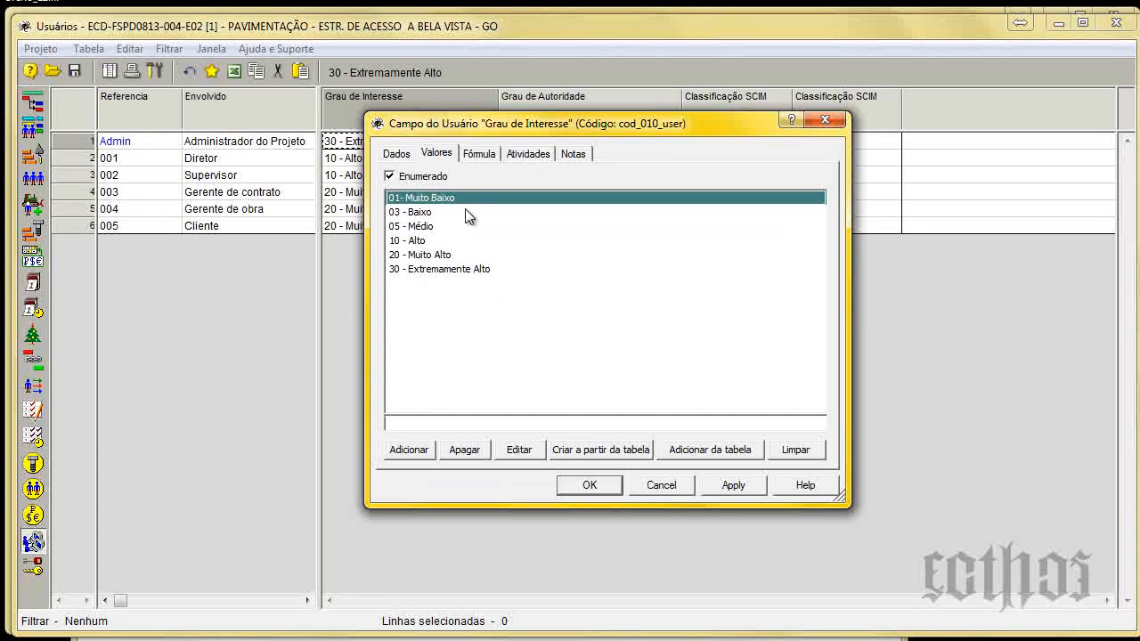
drag(513, 125, 488, 189)
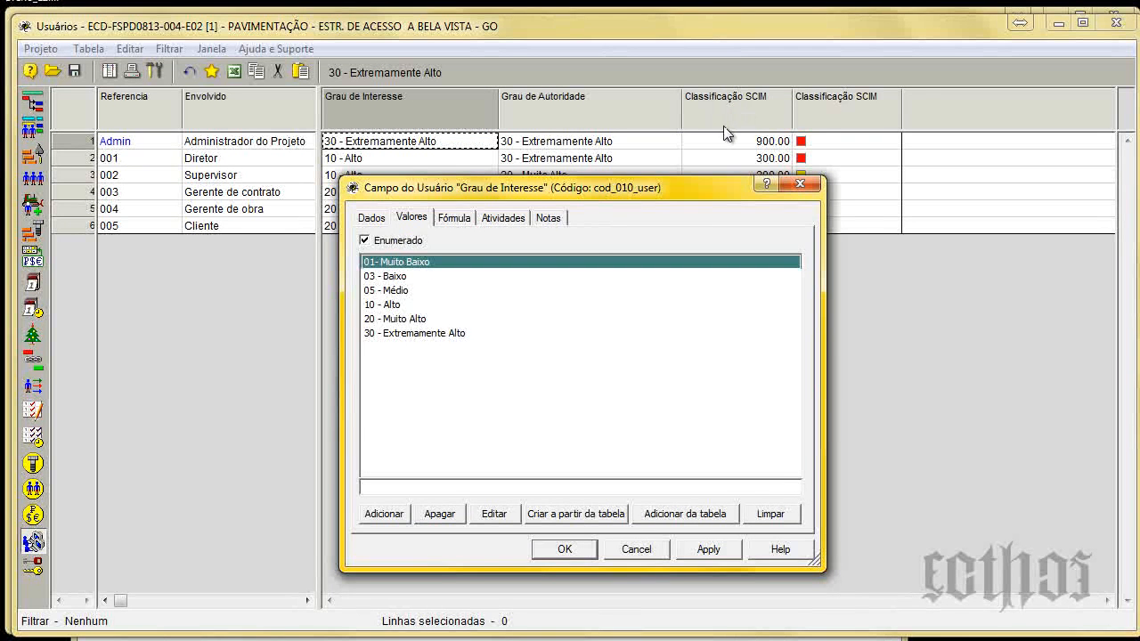
drag(700, 190, 679, 233)
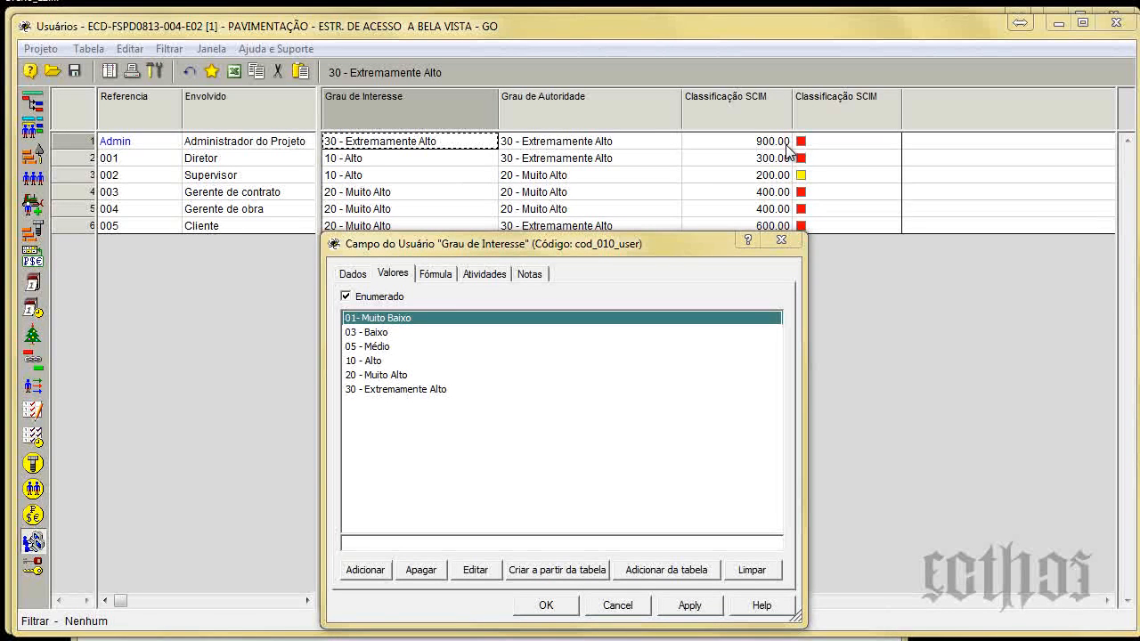
drag(450, 247, 320, 239)
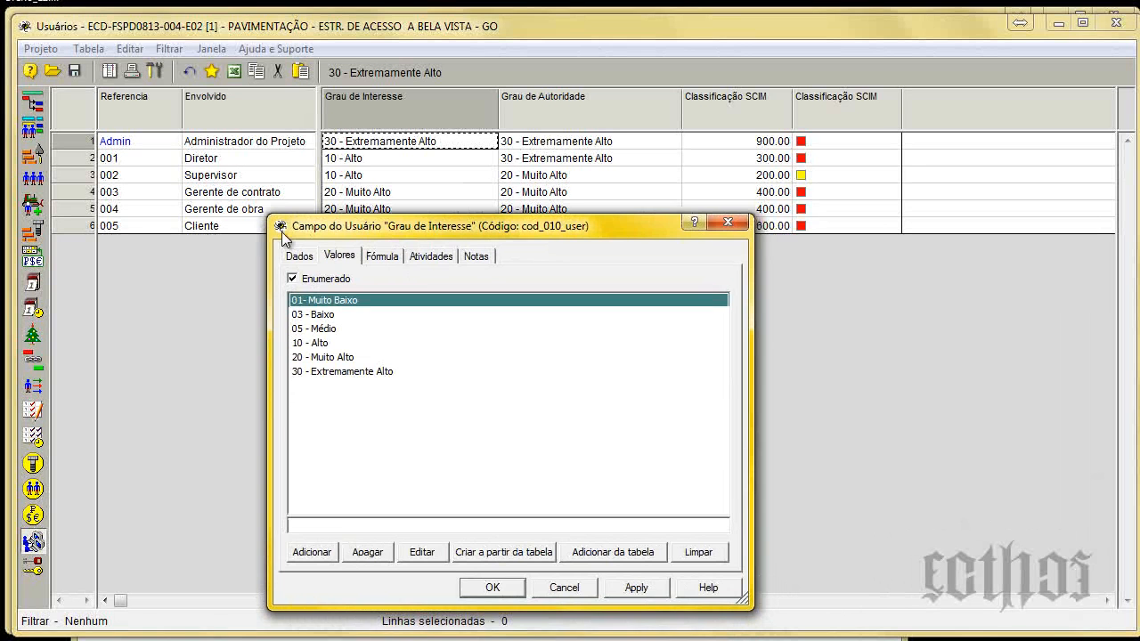
click(299, 257)
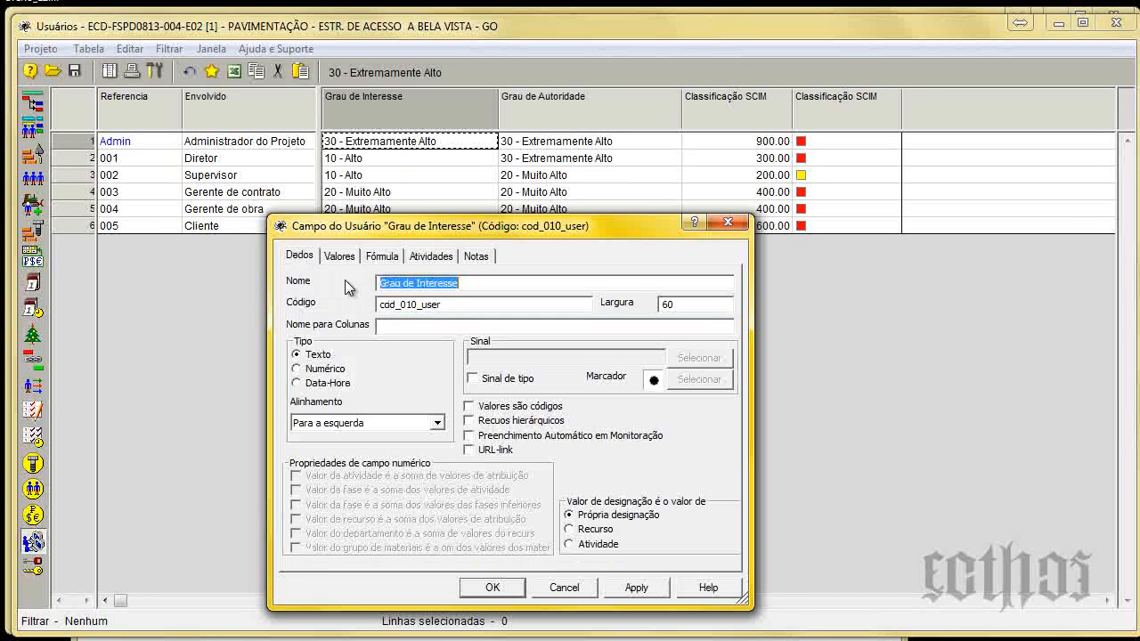
click(337, 260)
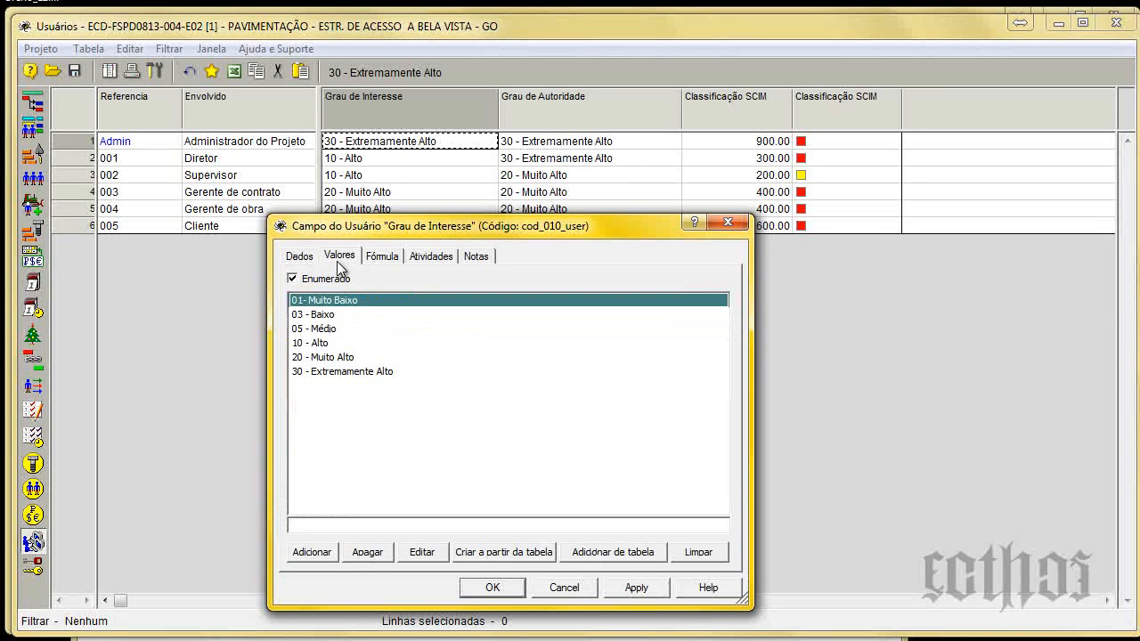
key(Escape)
Review the values, general data and notes of the Grau de Autoridade user field.
double_click(545, 109)
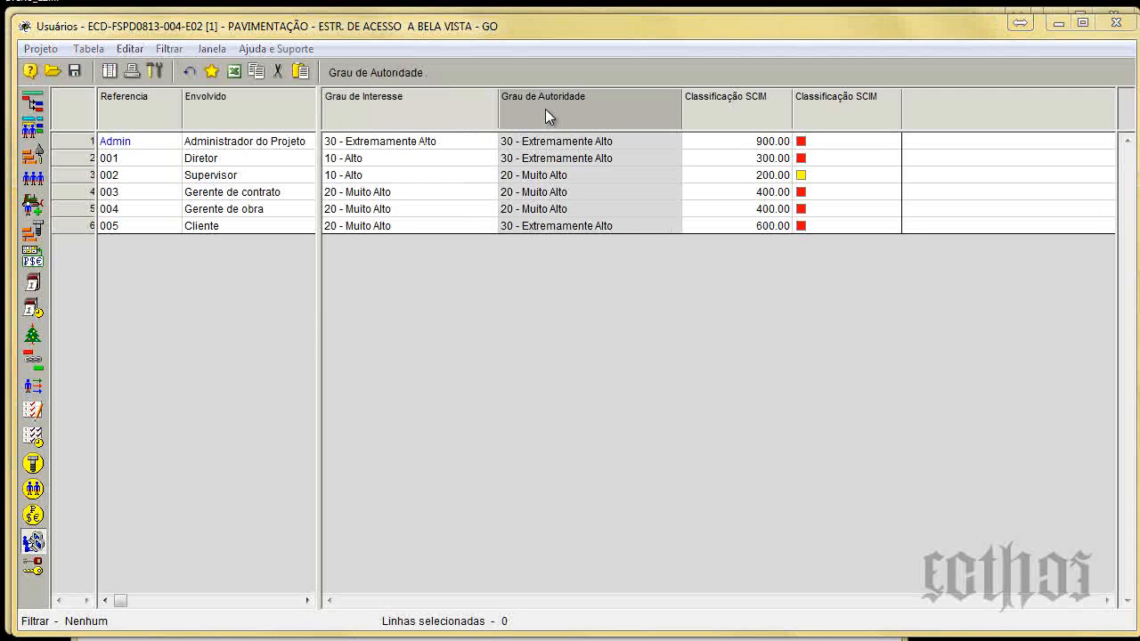
drag(469, 230, 540, 216)
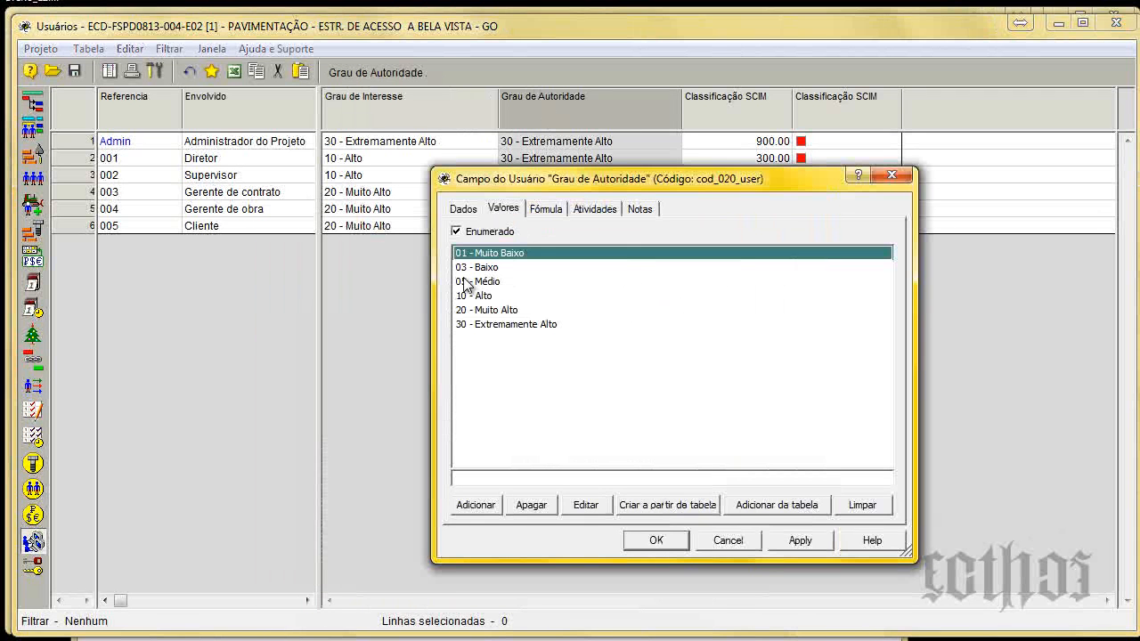
click(469, 214)
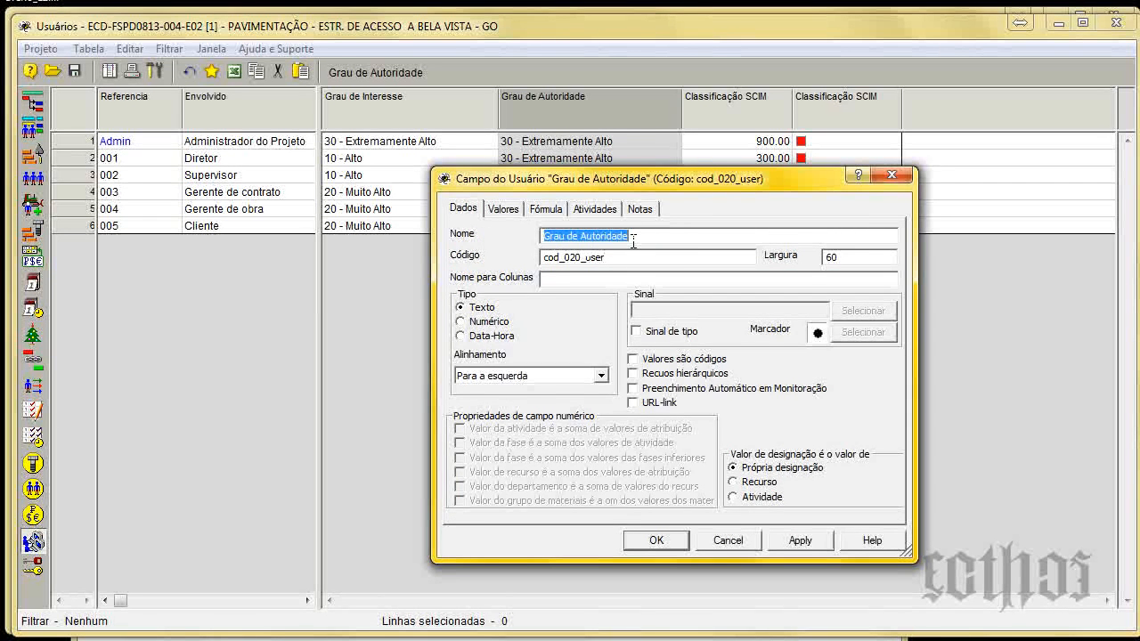
click(638, 208)
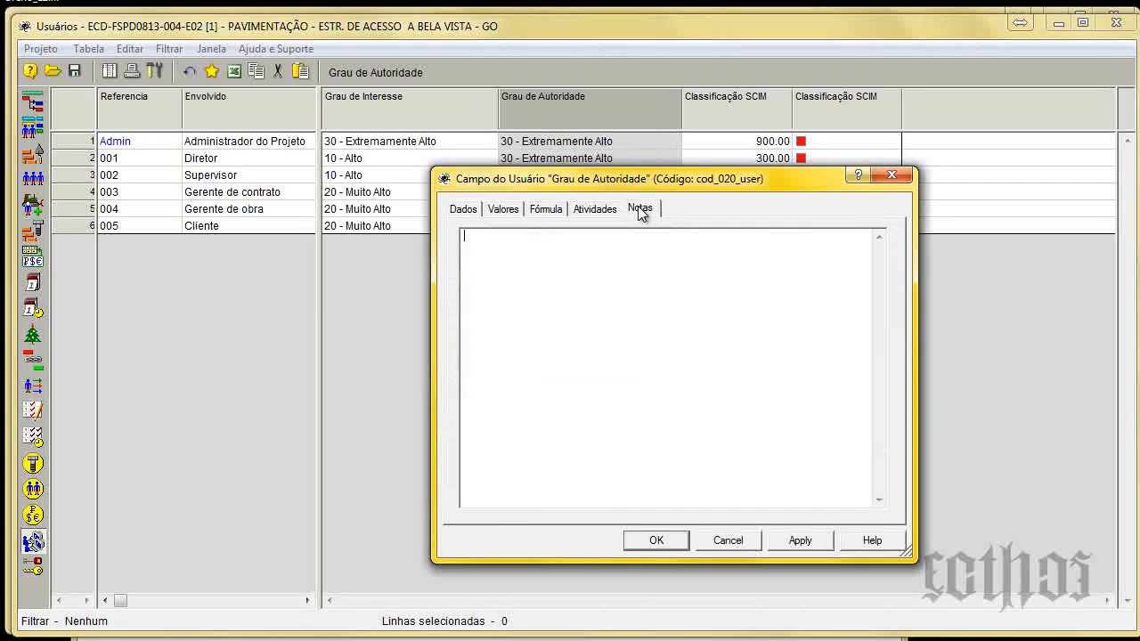
click(466, 215)
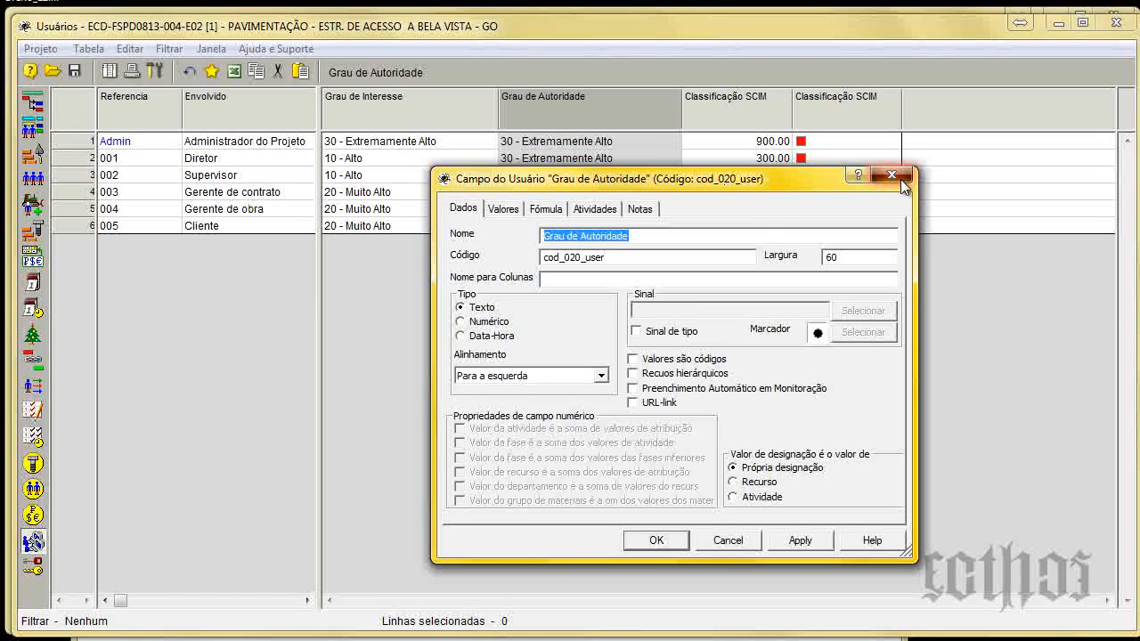
click(898, 177)
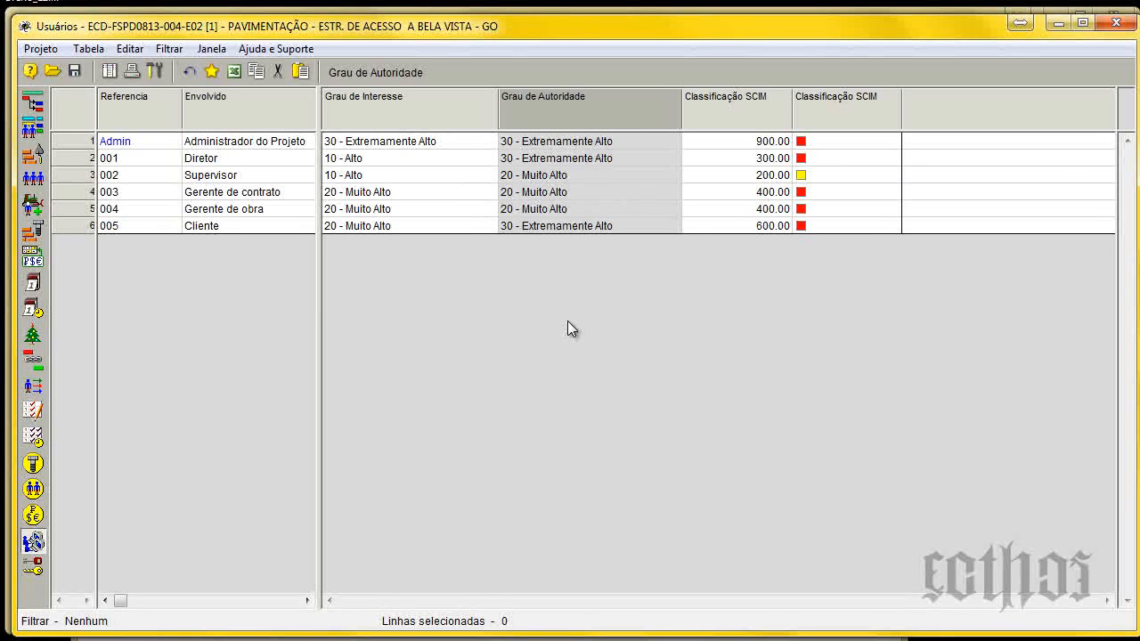
Open the properties of the numeric Classificação SCIM field (cod_050_user) and enter Grau de Impacto as its name.
click(725, 106)
double_click(726, 106)
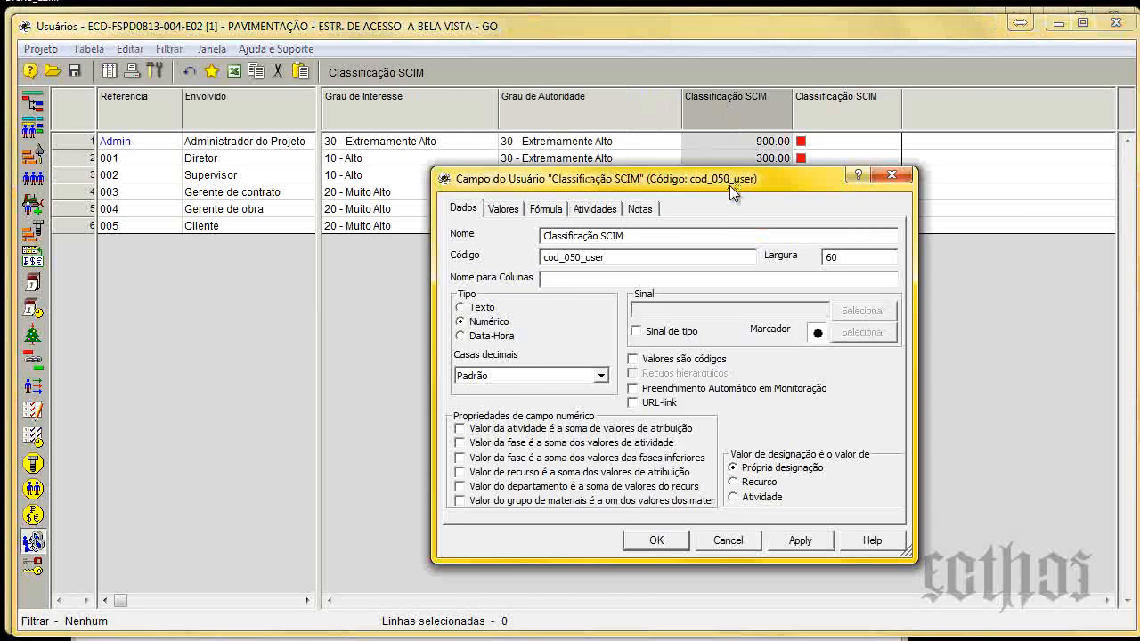
drag(729, 185, 737, 252)
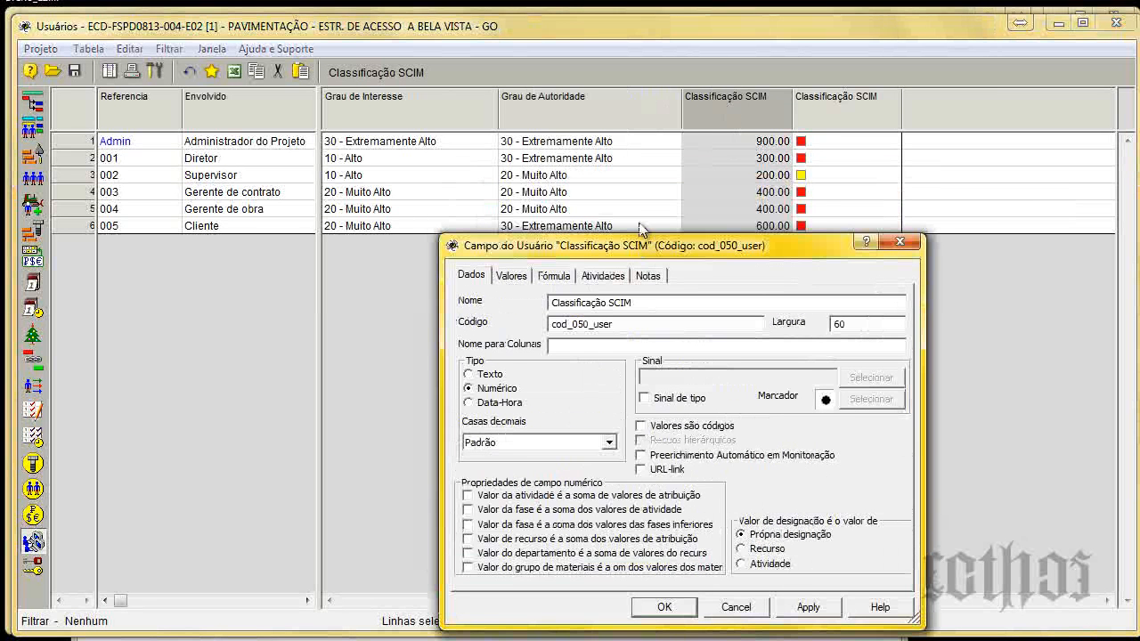
drag(752, 246, 600, 195)
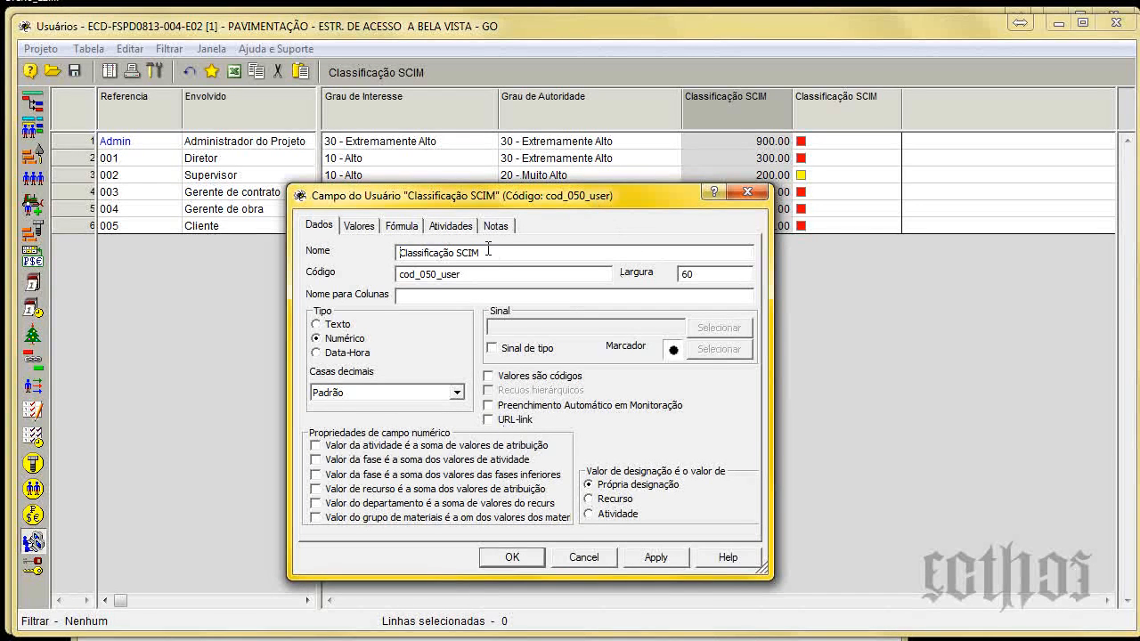
drag(488, 252, 287, 251)
text(Grau de Impacto)
drag(507, 196, 606, 220)
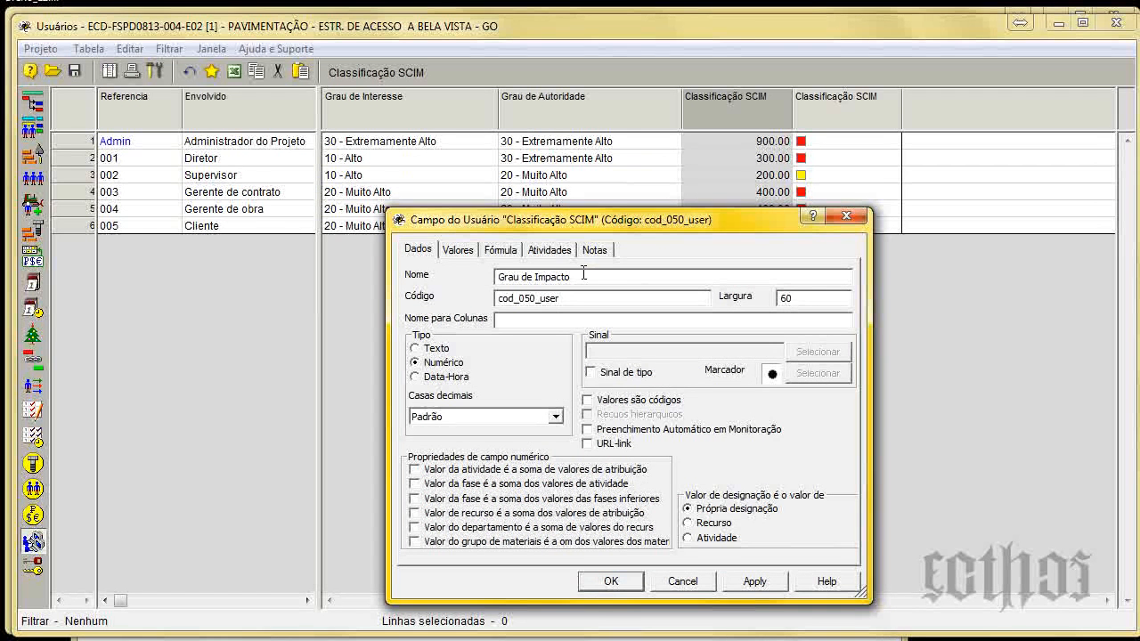
Correct the cod_050_user field's name to Grau de Influência, look at its formula settings and close the properties.
drag(577, 273, 541, 269)
key(BackSpace)
text(nfluência)
click(509, 251)
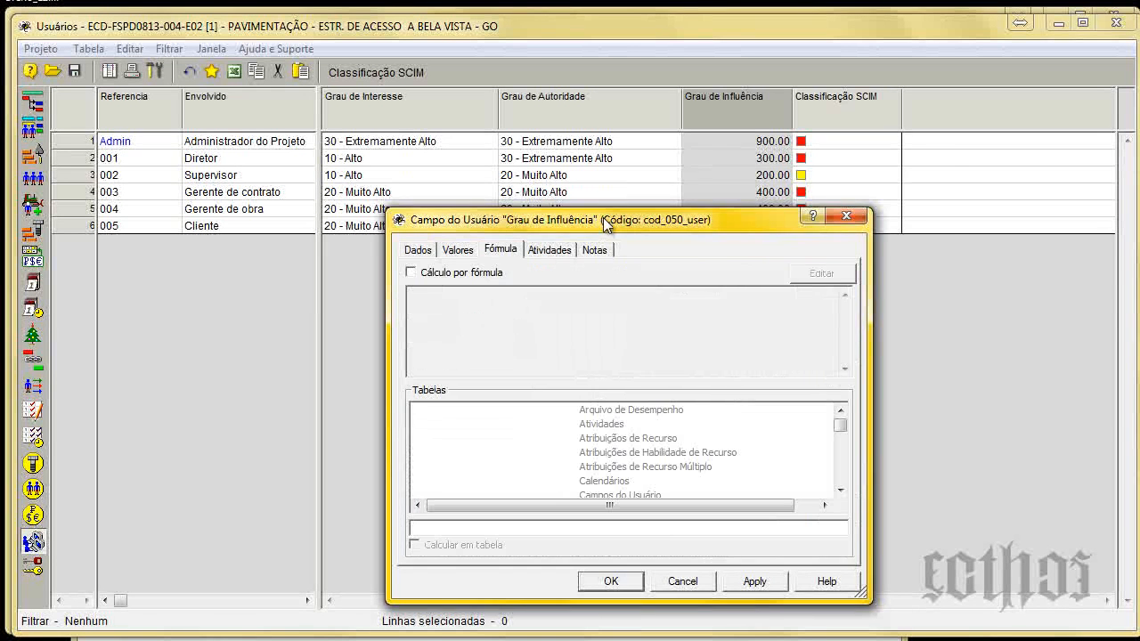
drag(603, 217, 676, 163)
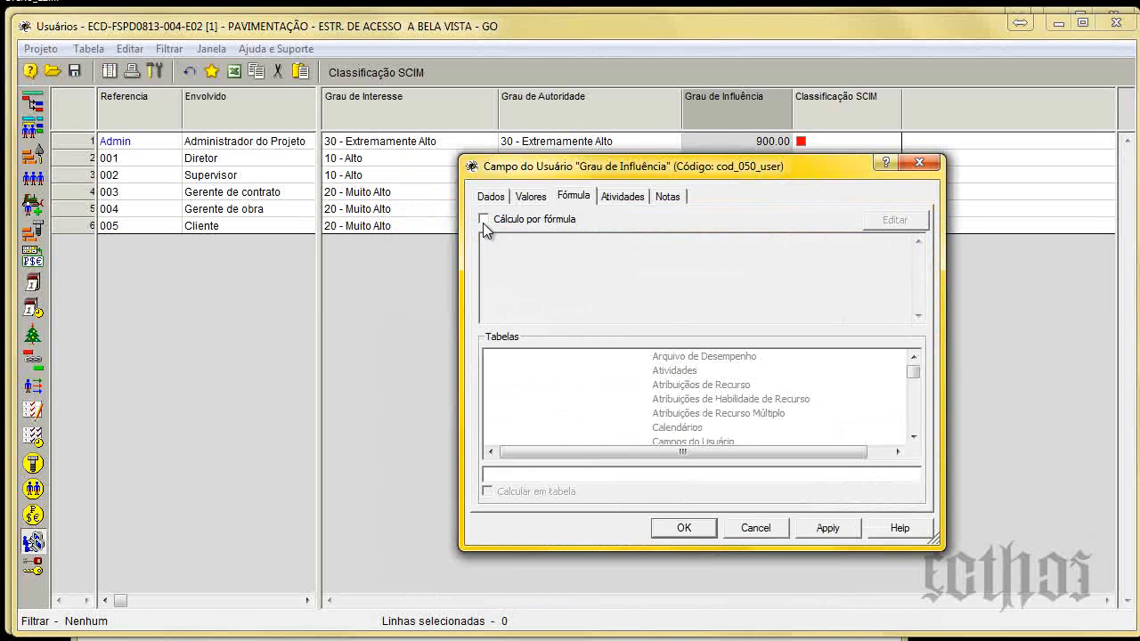
click(925, 163)
Examine the Usuários table's formulas that calculate the influence degree and classification fields, without running them.
click(125, 49)
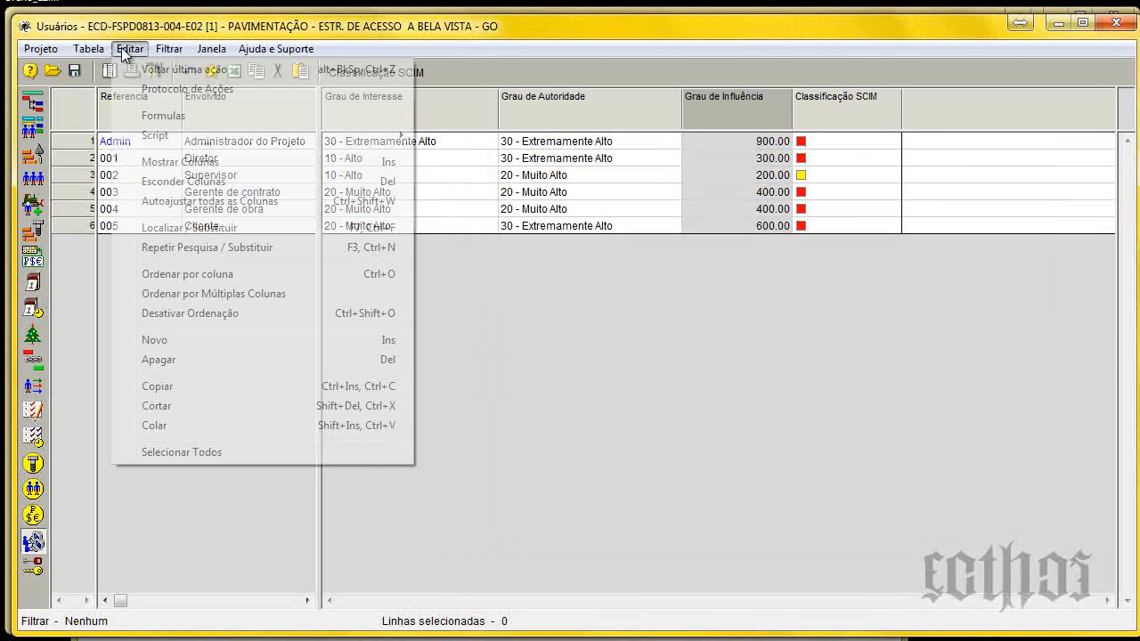
click(163, 116)
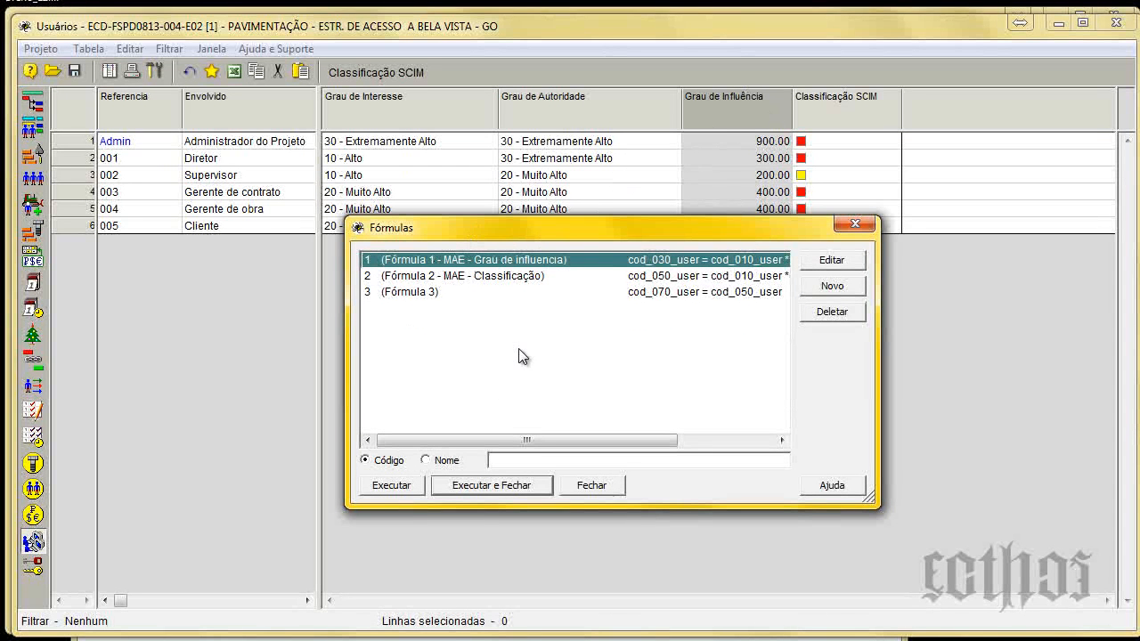
drag(527, 439, 630, 441)
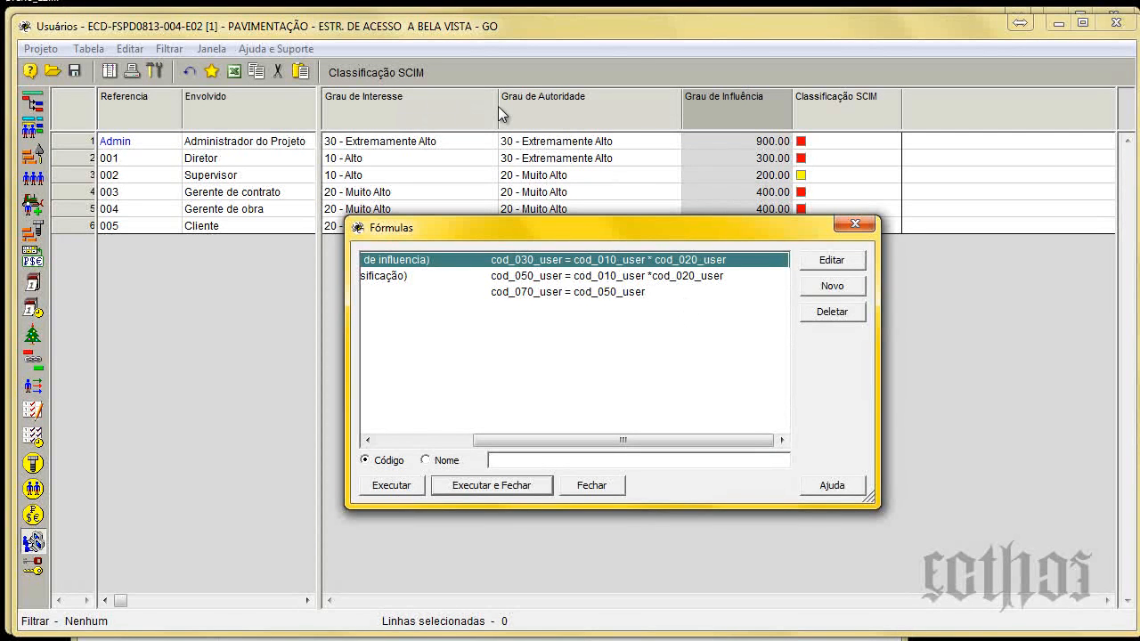
drag(606, 439, 444, 429)
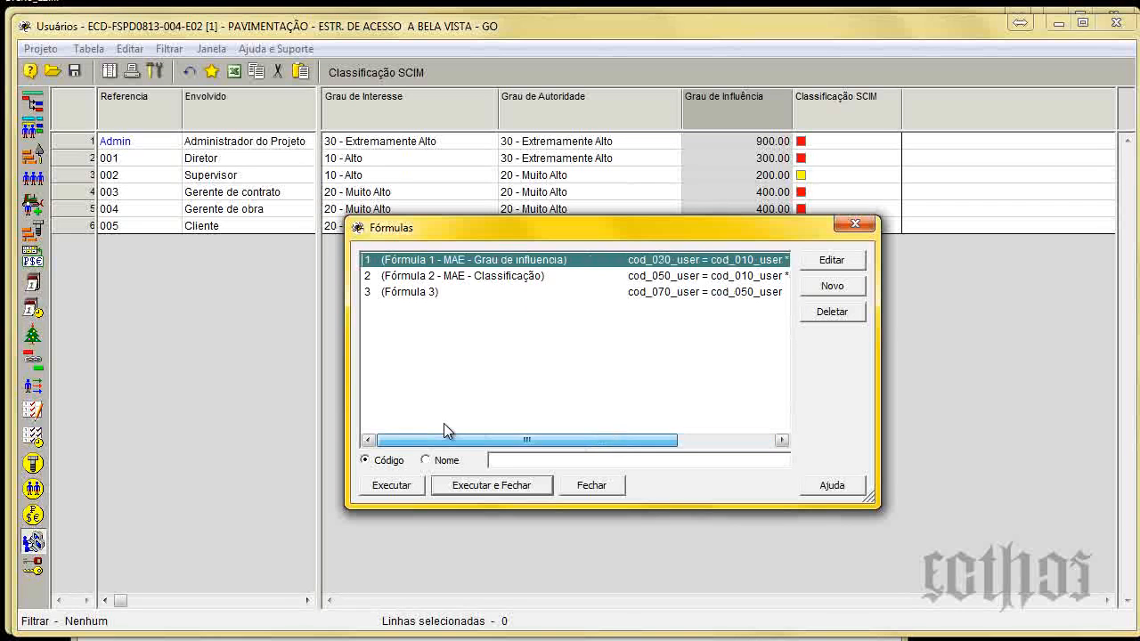
click(487, 279)
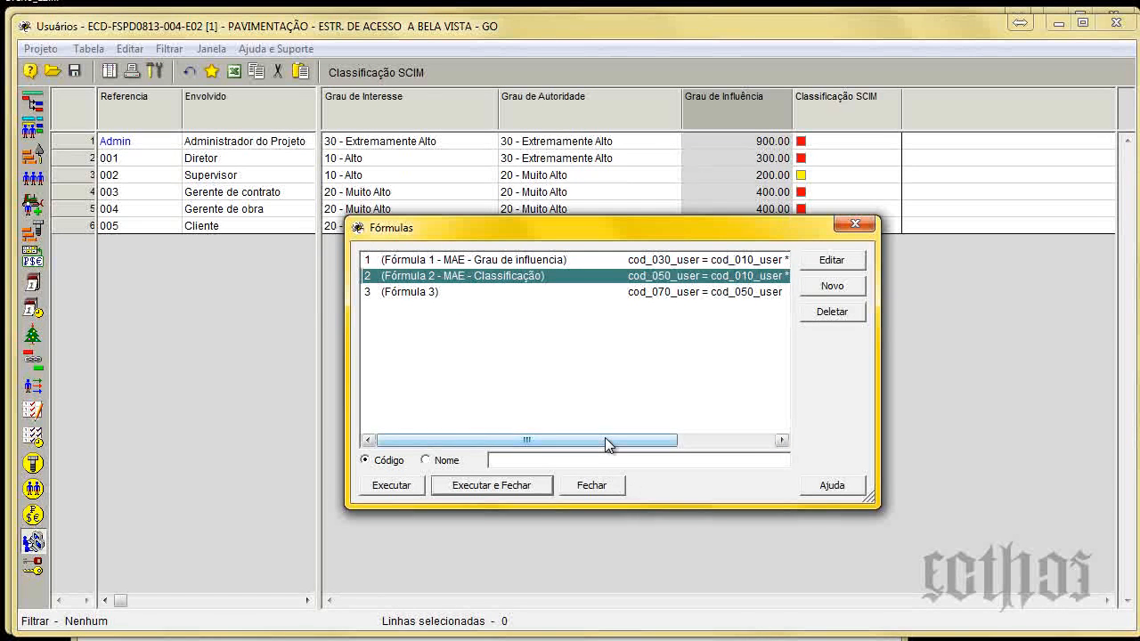
drag(605, 437, 691, 432)
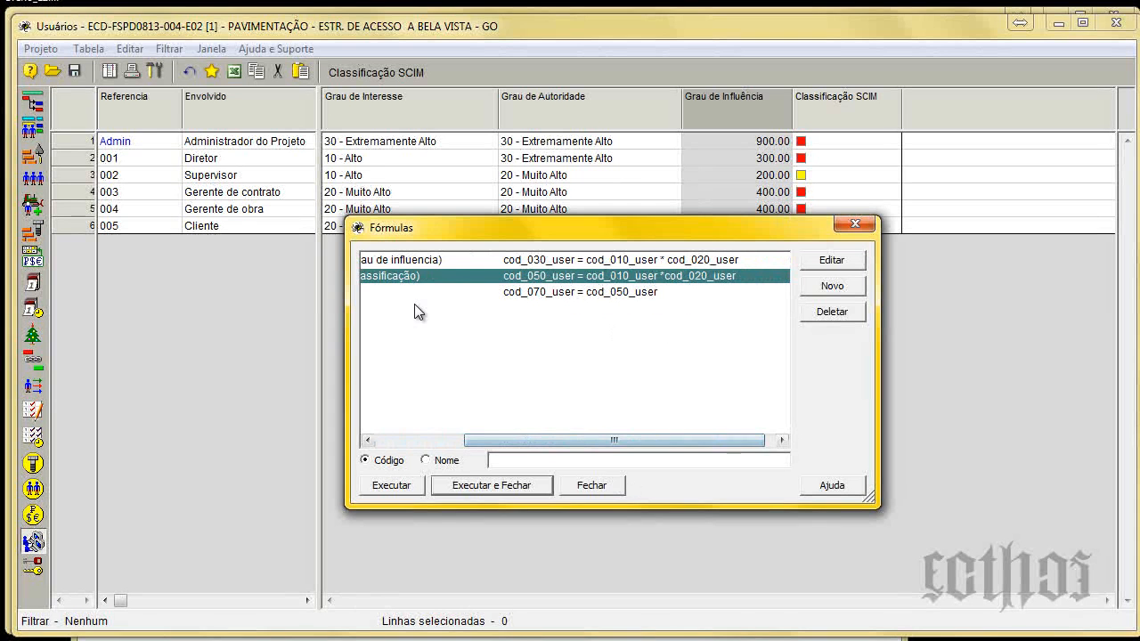
drag(560, 439, 544, 440)
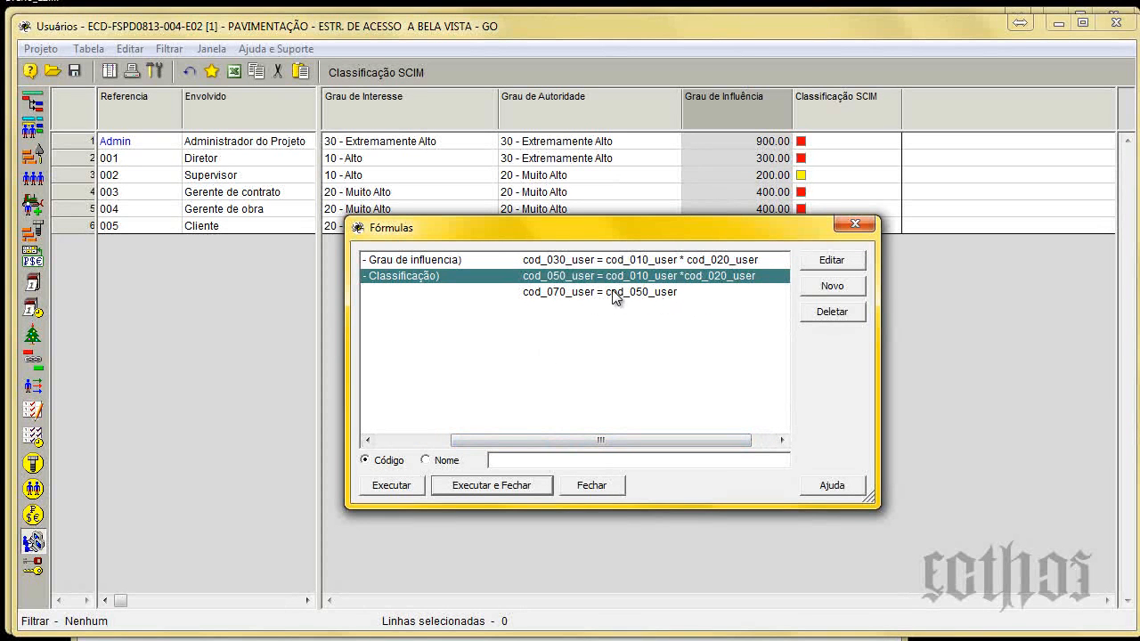
drag(601, 440, 551, 438)
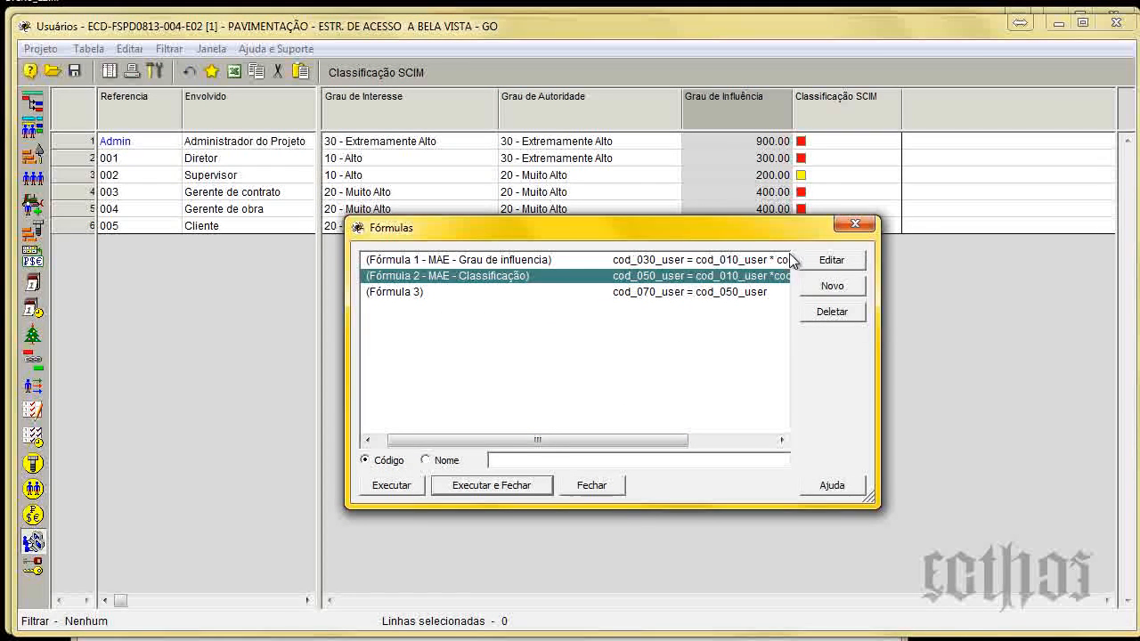
click(853, 224)
Check the codes and general data of the Classificação SCIM and Grau de Influência user fields without changing them.
double_click(844, 112)
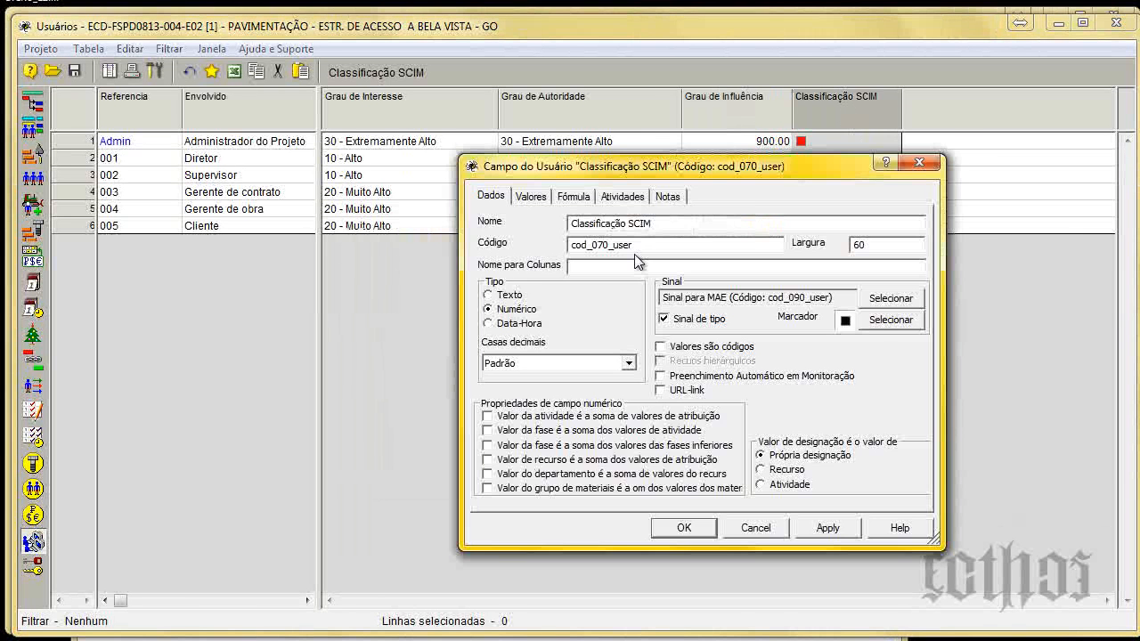
key(Return)
click(729, 101)
double_click(729, 102)
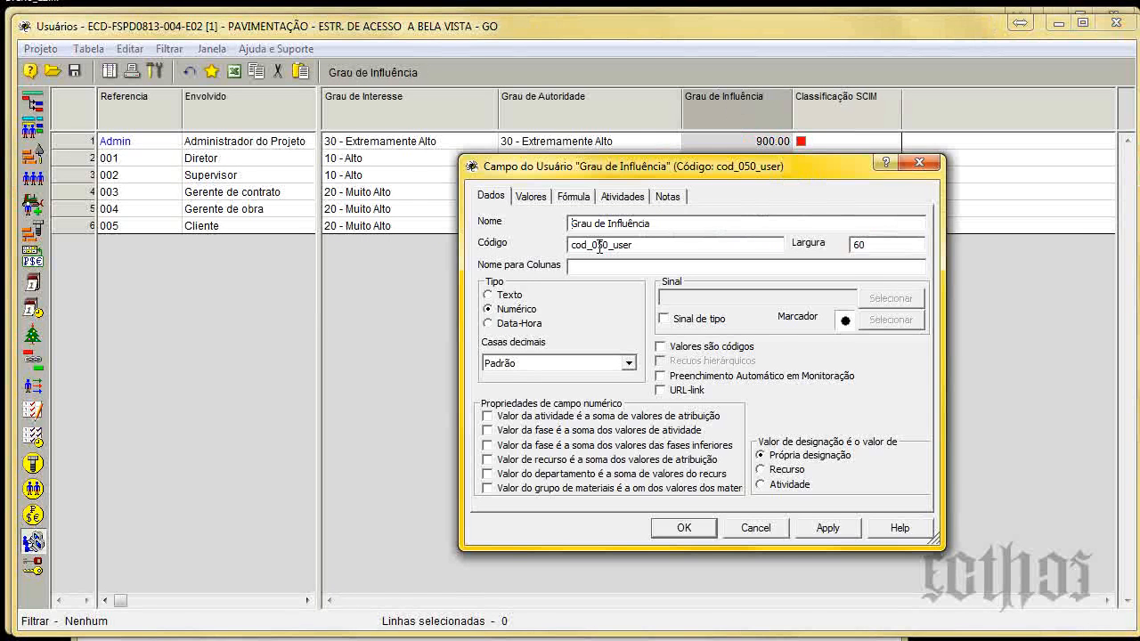
key(Return)
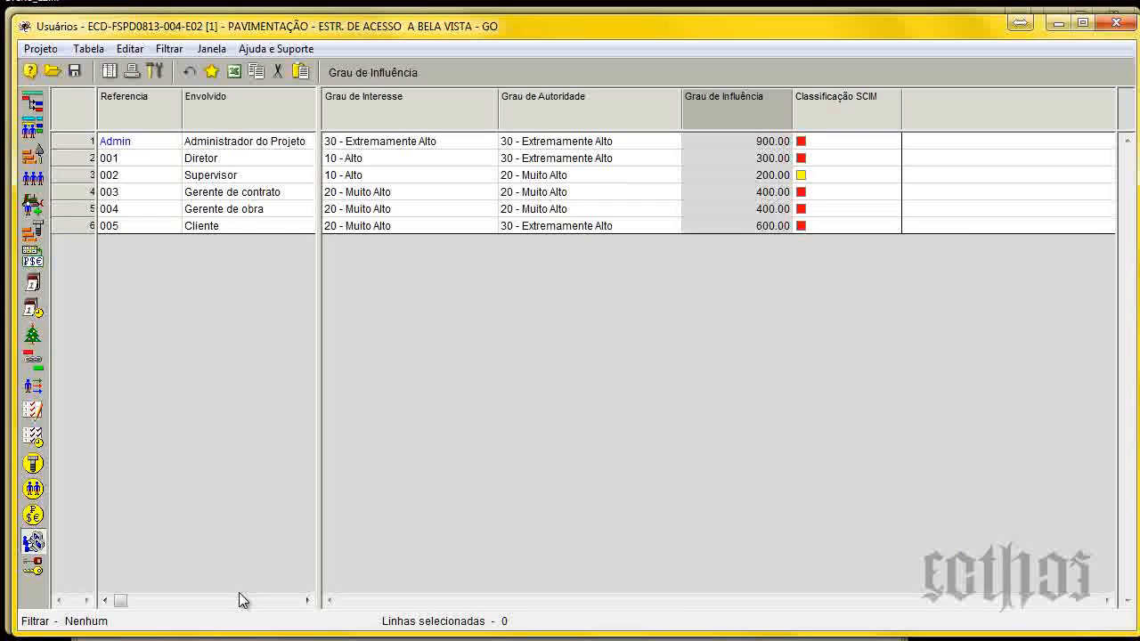
Review the user-defined fields available for the Usuários table and open the project's Campos do Usuário table.
click(846, 107)
right_click(946, 113)
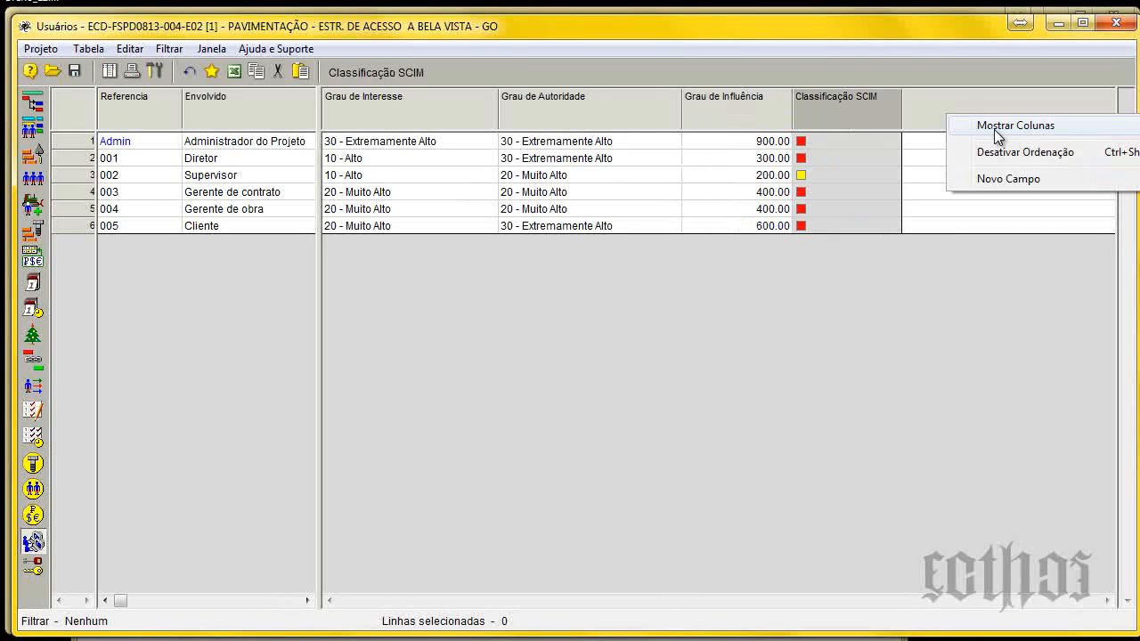
click(994, 129)
click(712, 160)
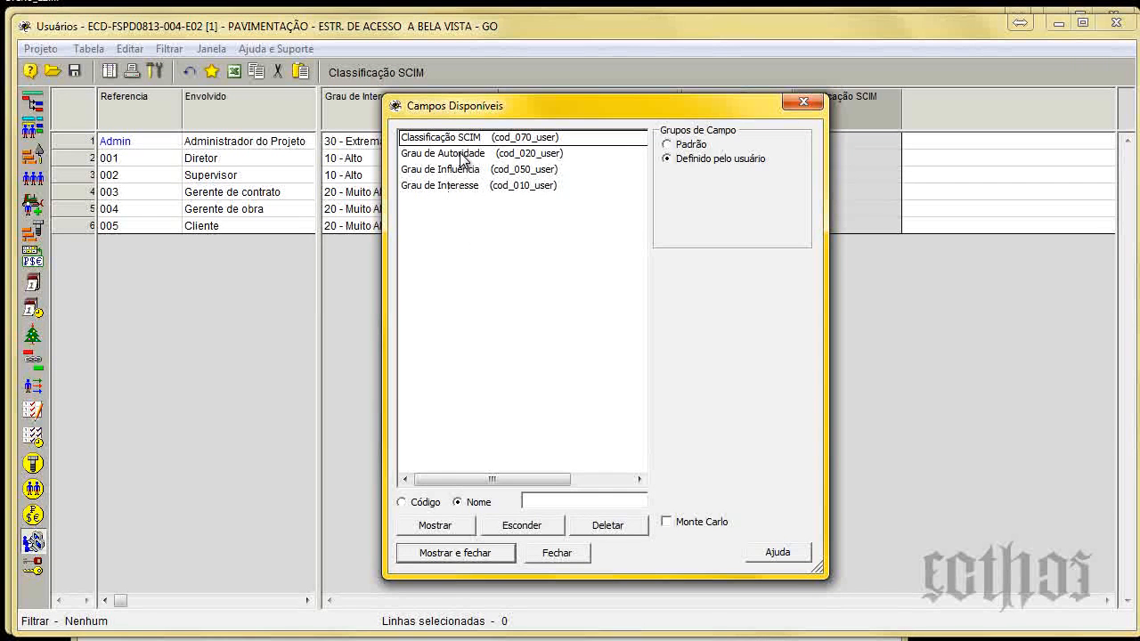
click(802, 102)
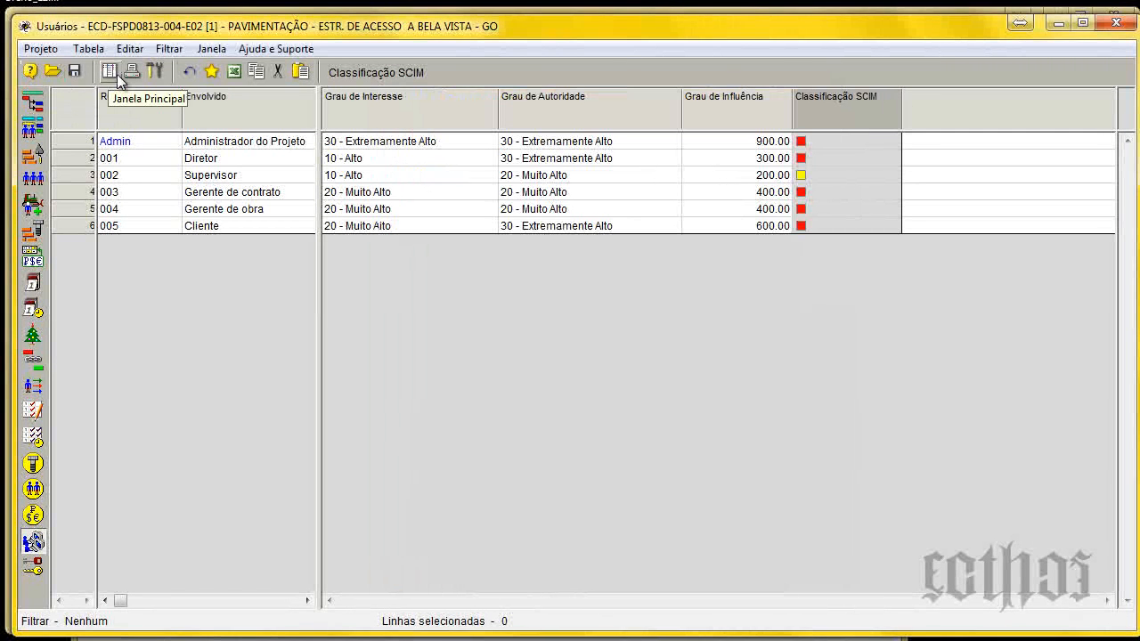
click(117, 75)
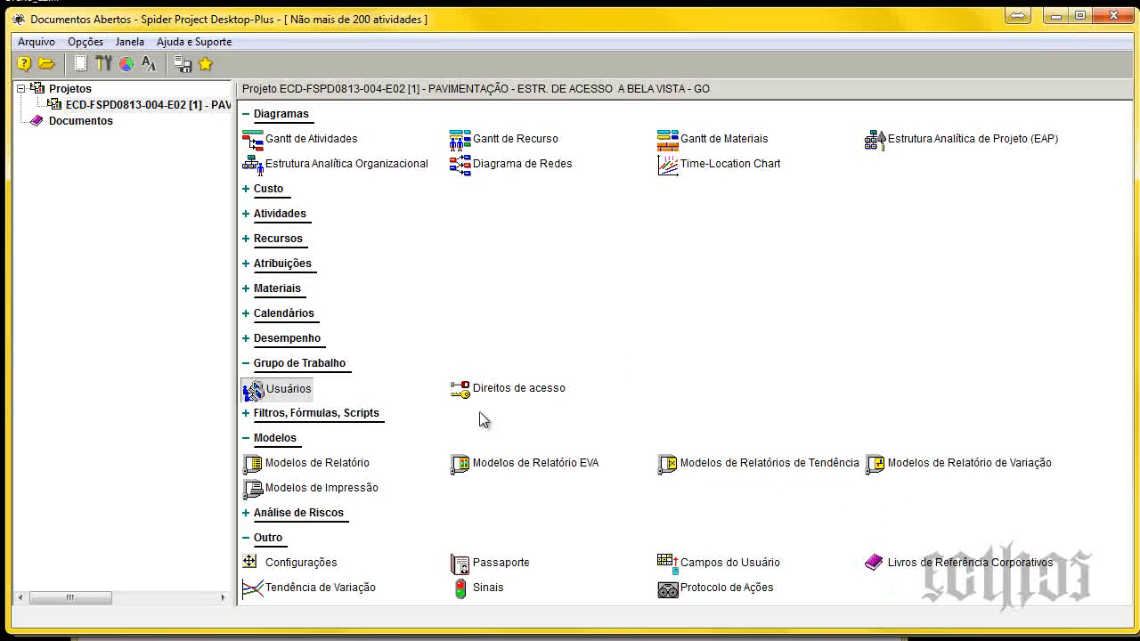
click(725, 570)
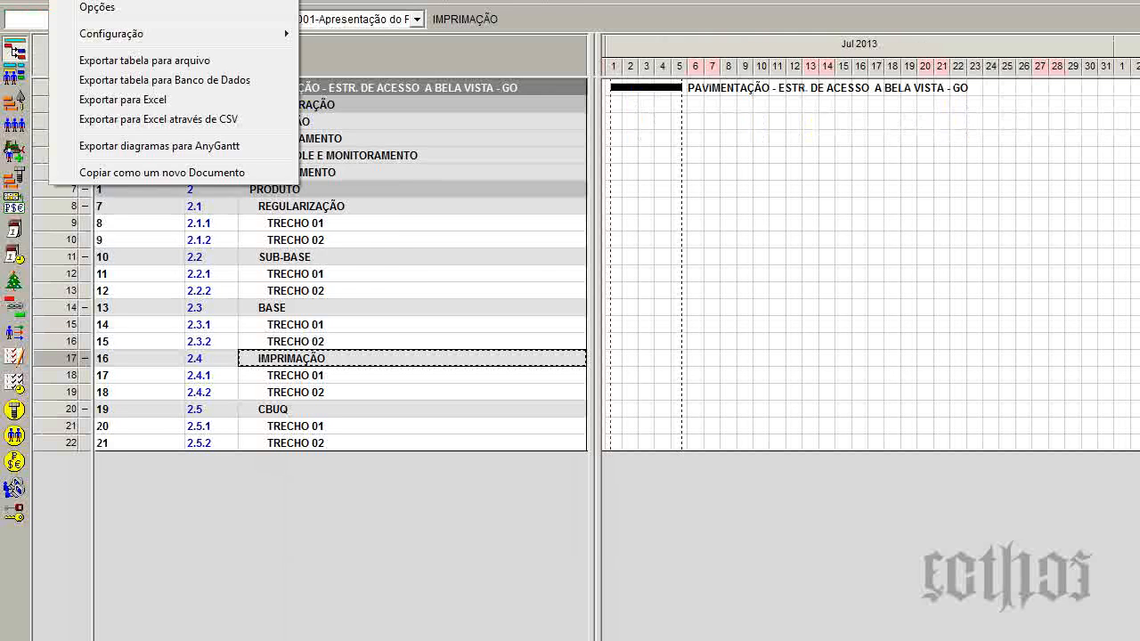
Delete the MAE - Grau de influencia formula from the activities Gantt's formula list and close the list.
mouse_move(145, 28)
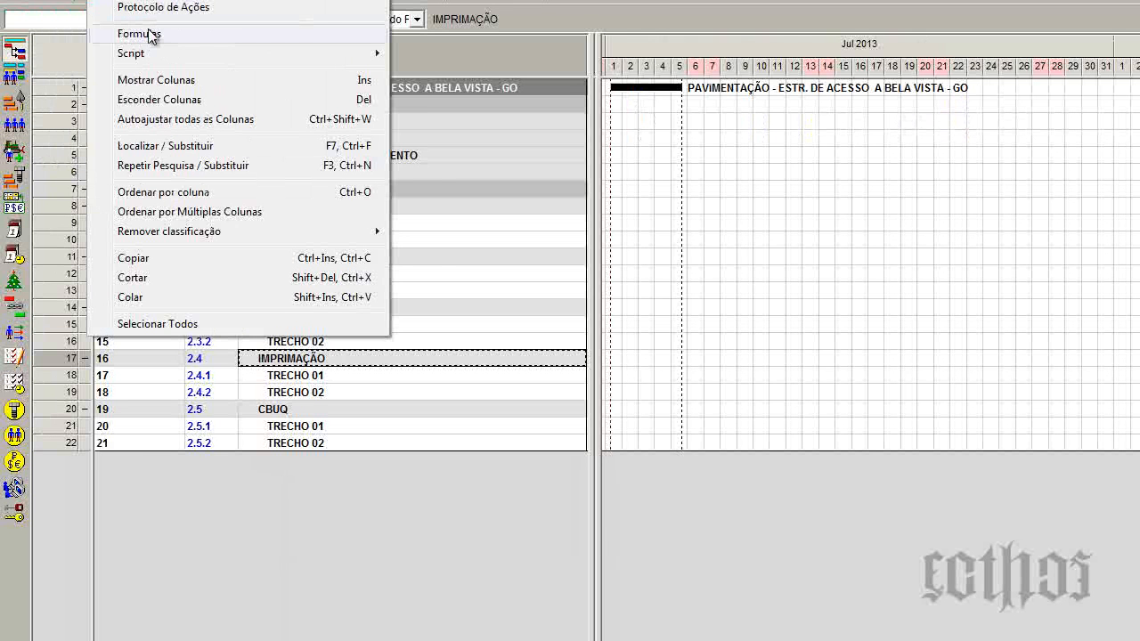
click(149, 34)
click(831, 311)
click(722, 455)
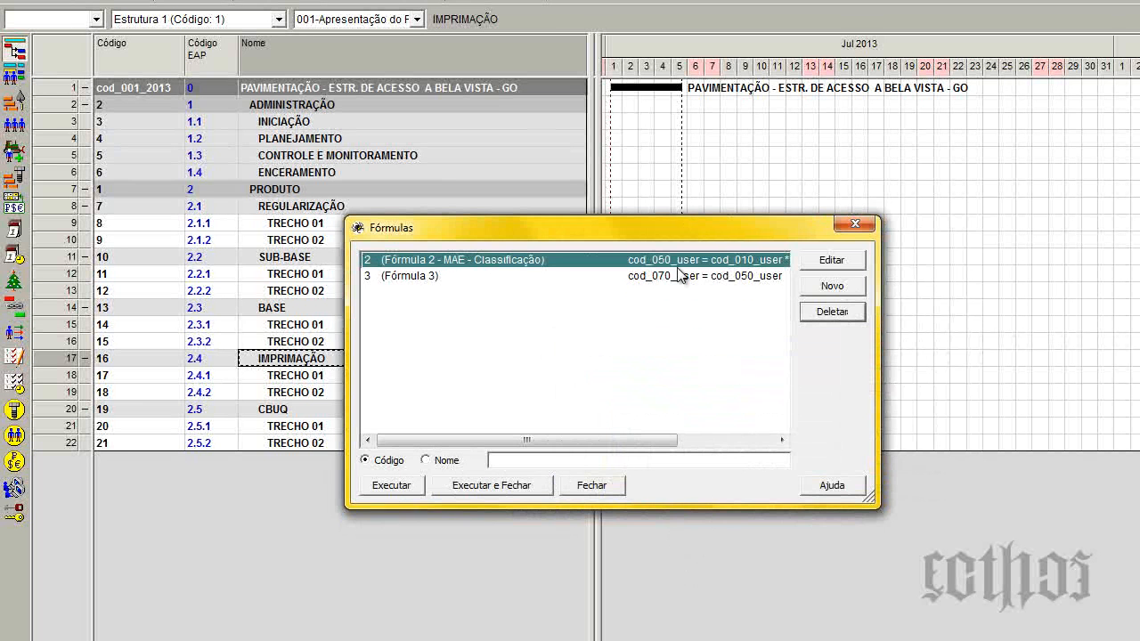
click(854, 224)
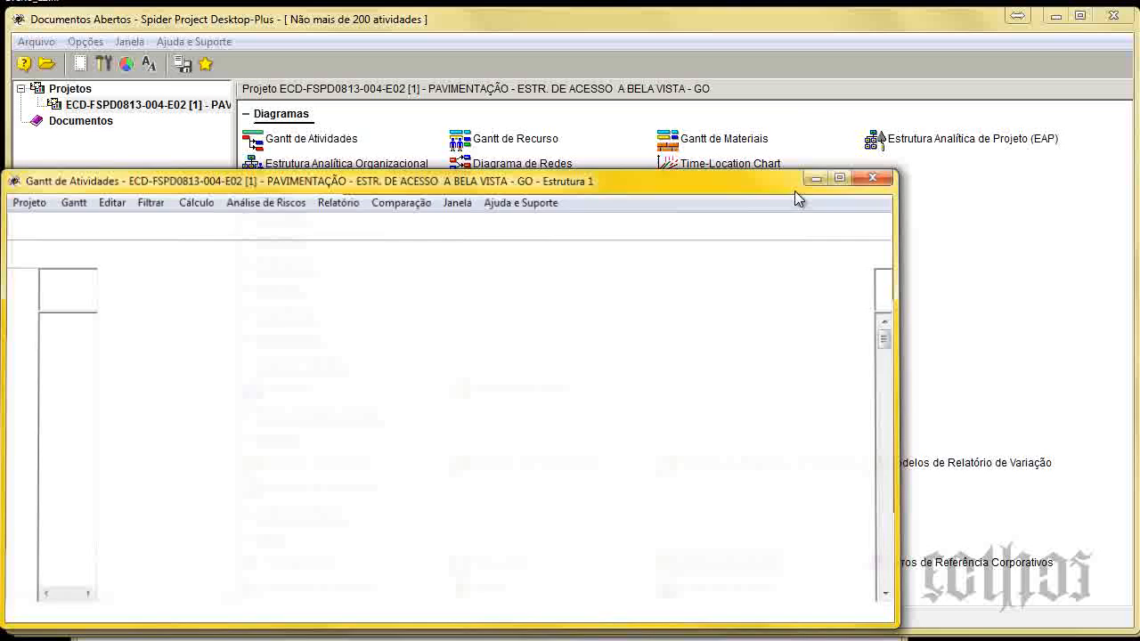
Enable calculation by formula for the Grau de Influência field and make it calculated in the Usuários table.
click(809, 181)
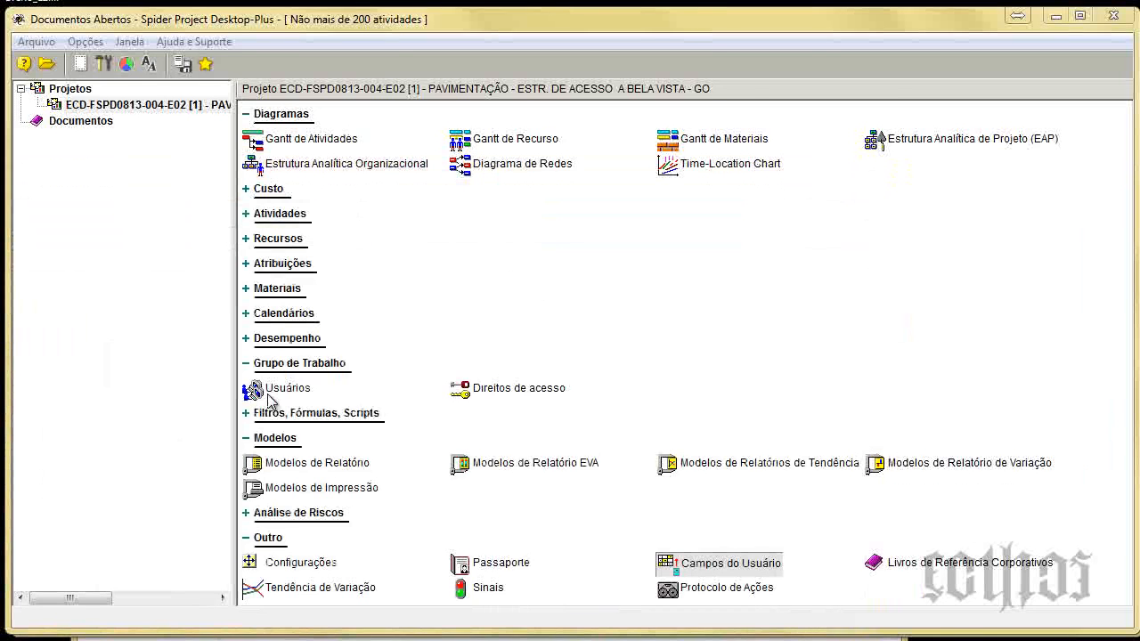
click(270, 396)
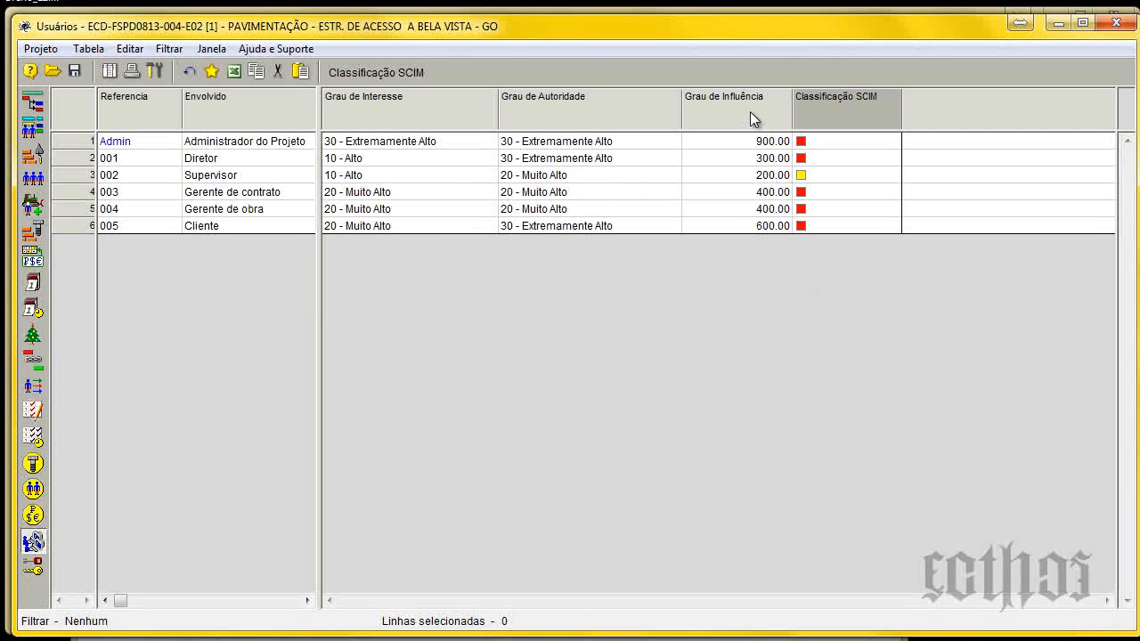
double_click(716, 101)
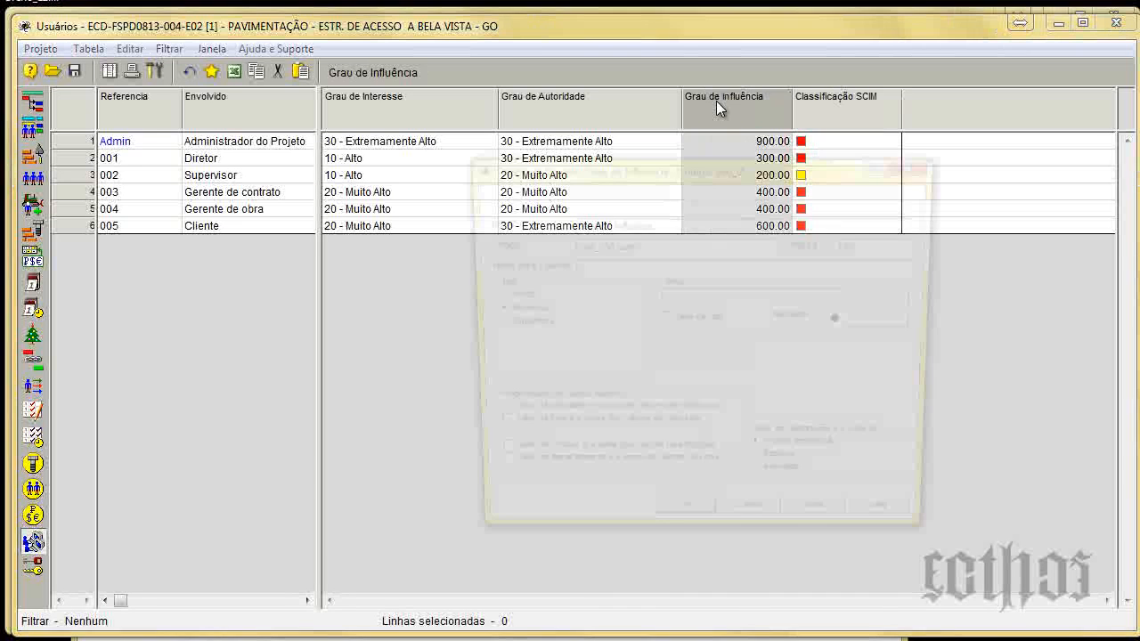
click(572, 196)
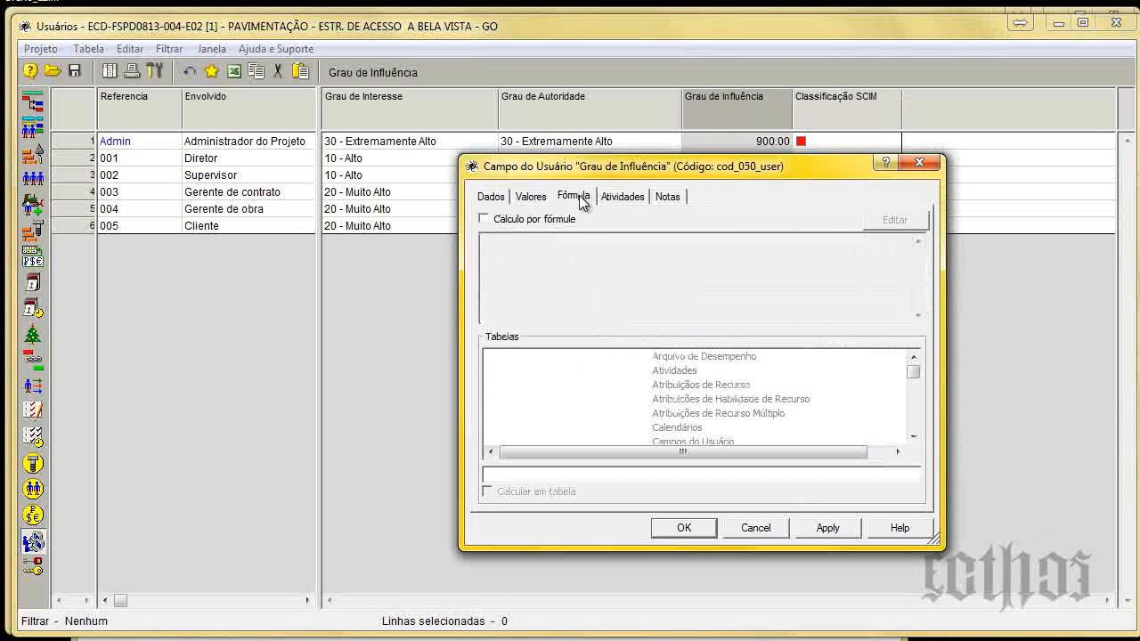
click(484, 219)
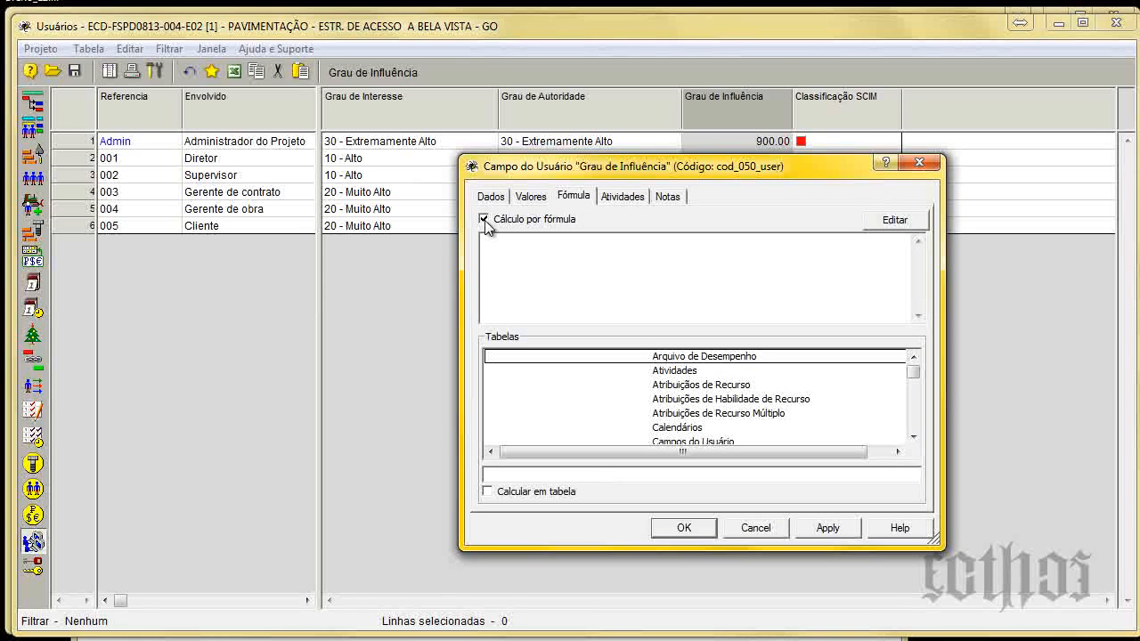
drag(913, 372, 916, 428)
click(670, 428)
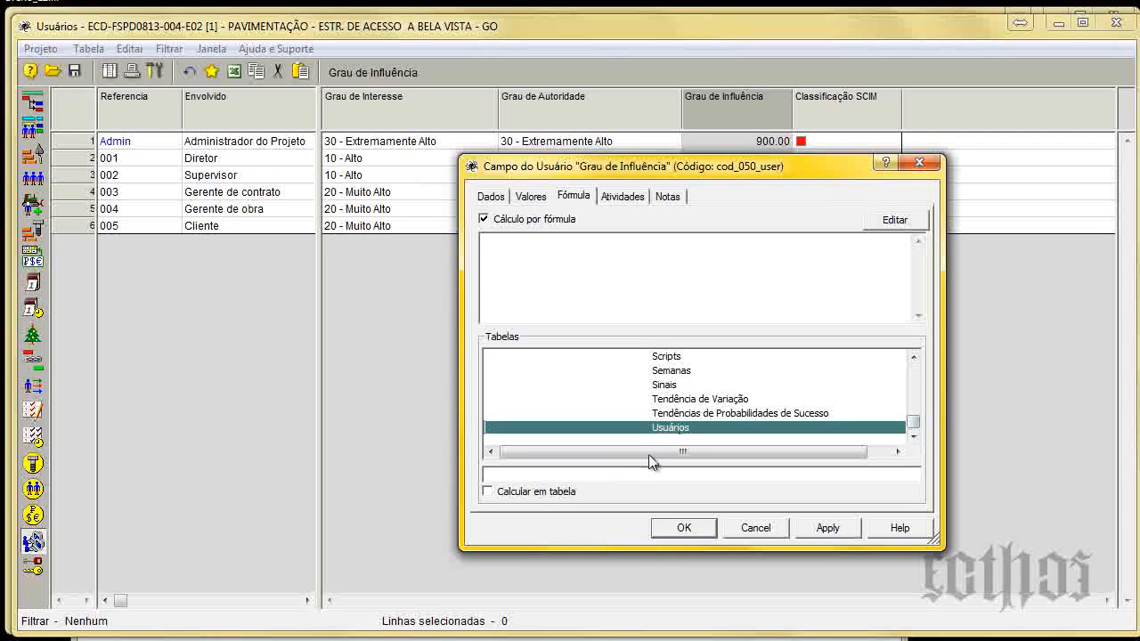
click(534, 491)
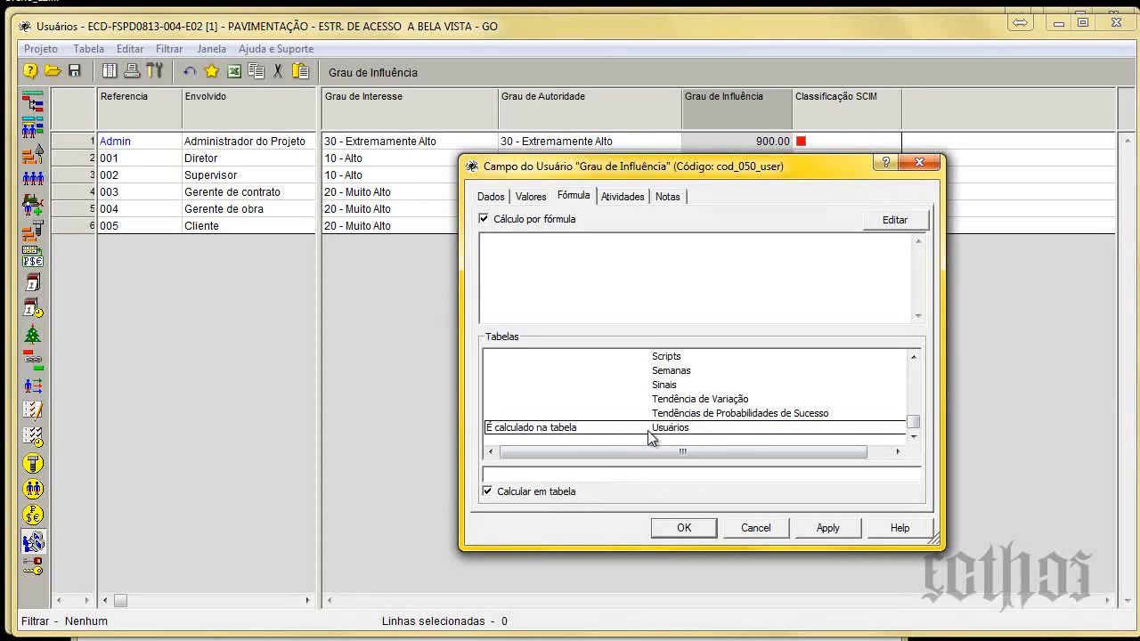
drag(912, 420, 882, 230)
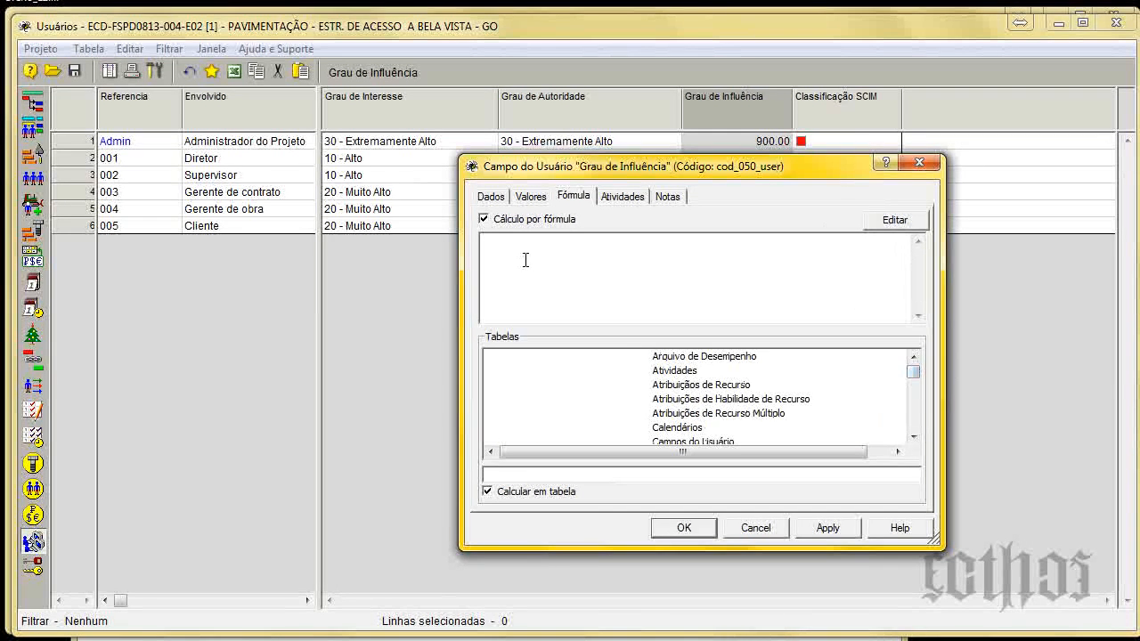
Enter COD_user_010 * COD_user_020 as the Grau de Influência field's formula and save the field's properties.
click(897, 223)
text(COD_user_)
text(10)
text(0)
key(Right)
key(Right)
text(*)
double_click(545, 242)
key(ctrl+c)
click(626, 310)
key(ctrl+v)
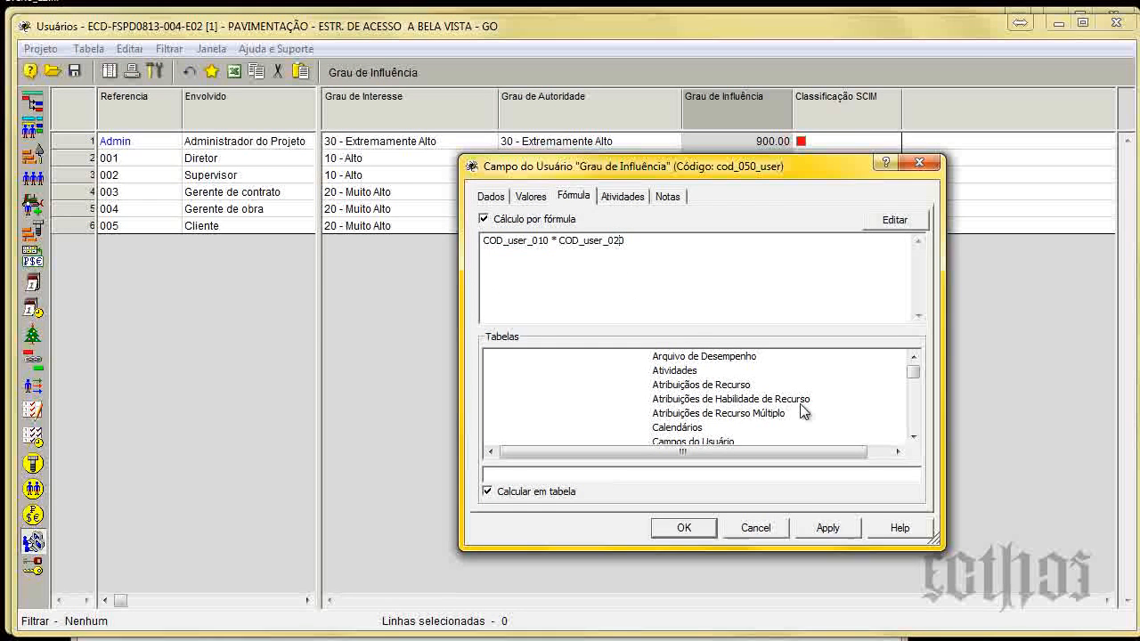
click(689, 527)
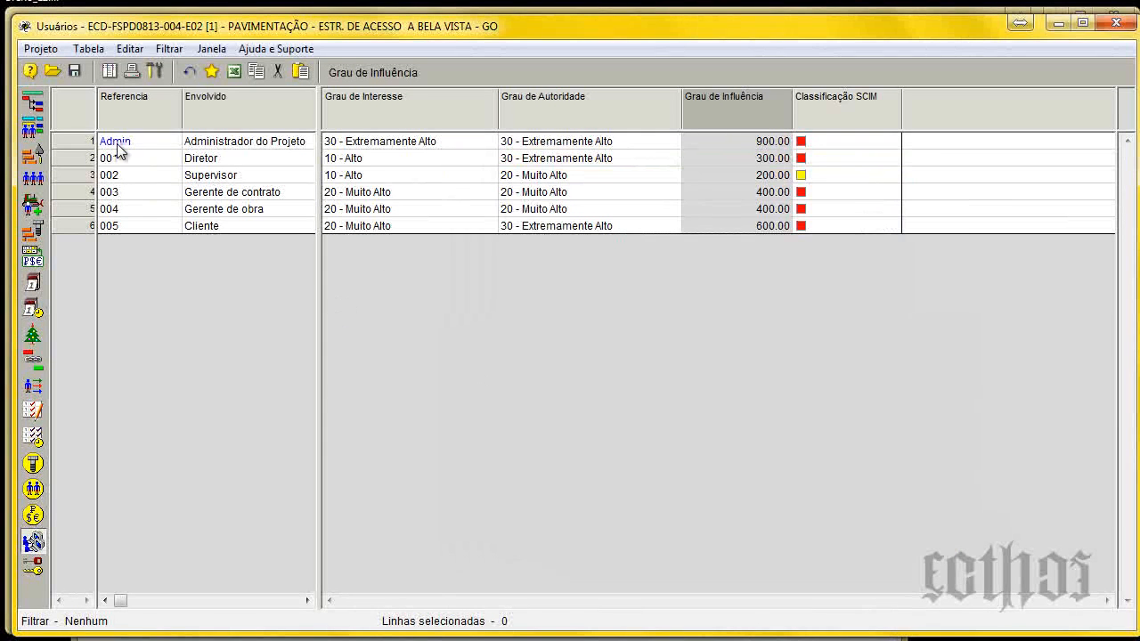
Open the Campos do Usuário table, widen its Código column and copy the Grau de Interesse field's code.
drag(588, 18, 587, 41)
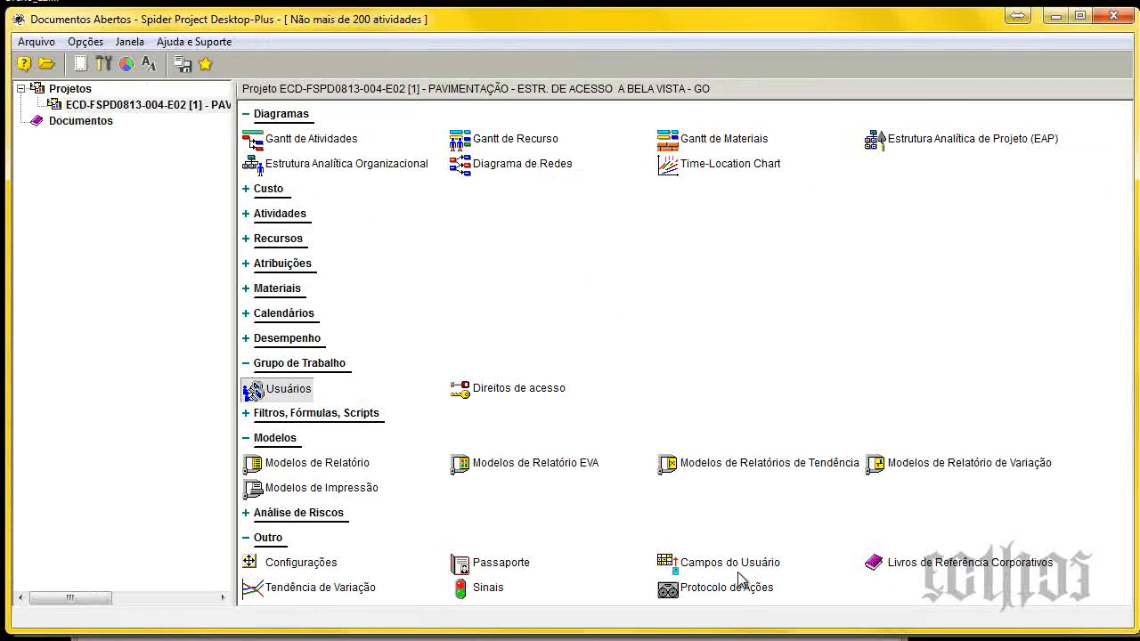
double_click(737, 563)
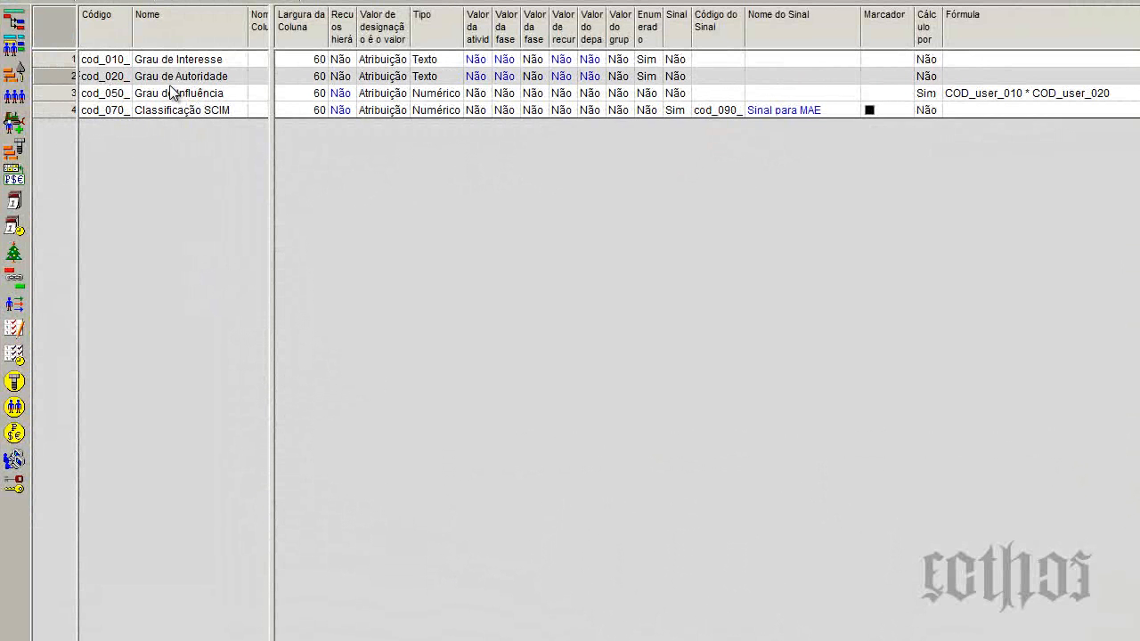
drag(133, 36, 202, 40)
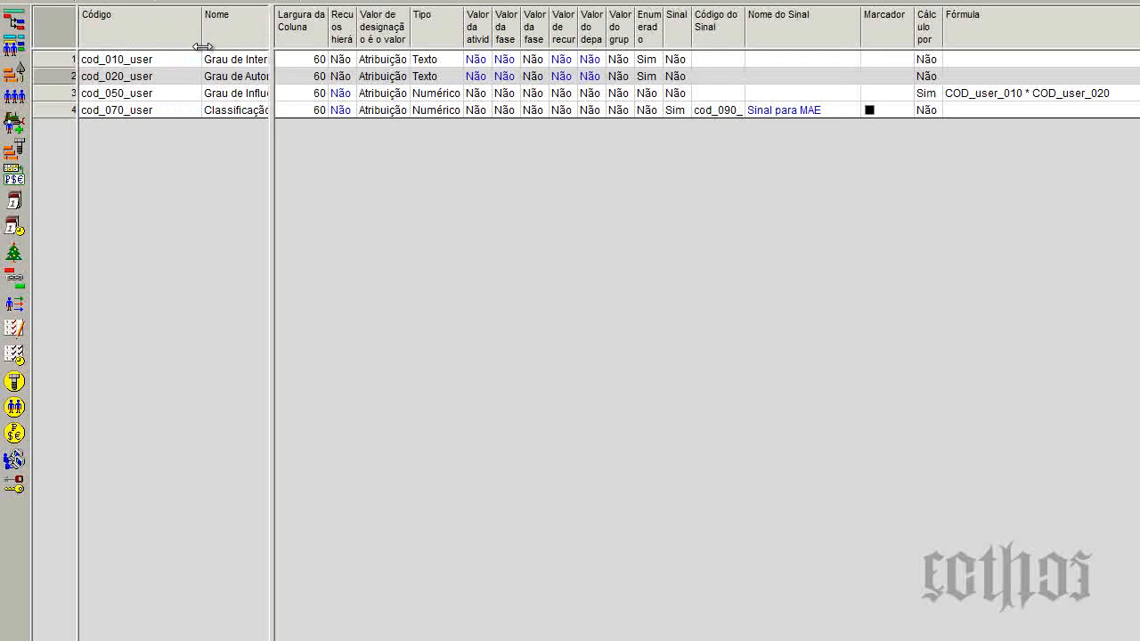
click(142, 61)
click(140, 63)
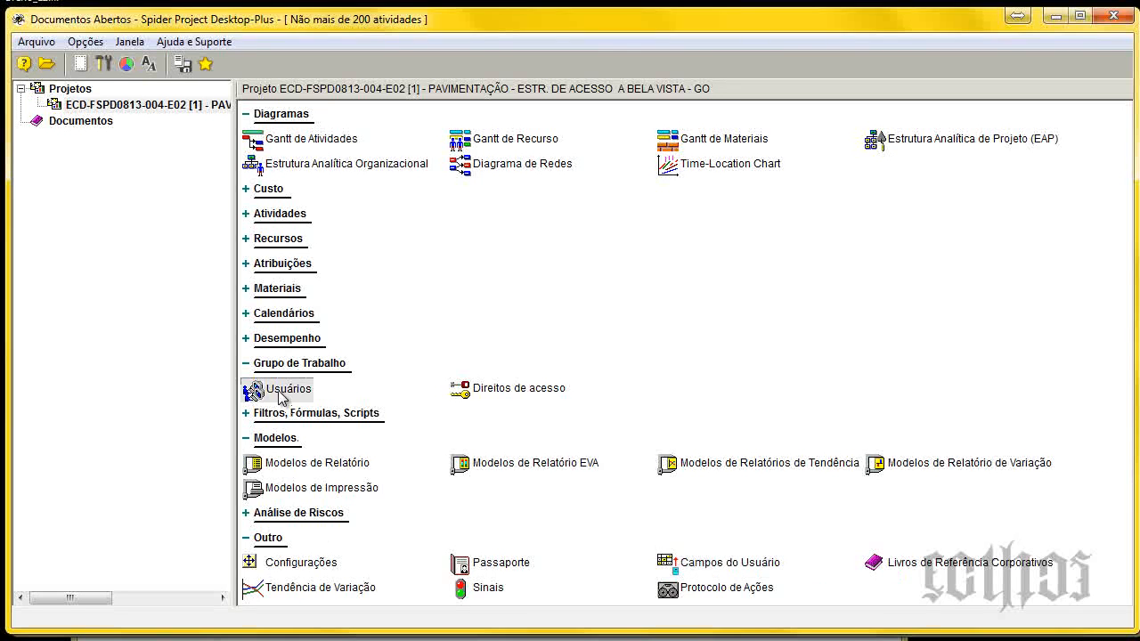
Correct the Grau de Influência field's formula to cod_010_user * cod_020_user and save the field's properties.
click(279, 392)
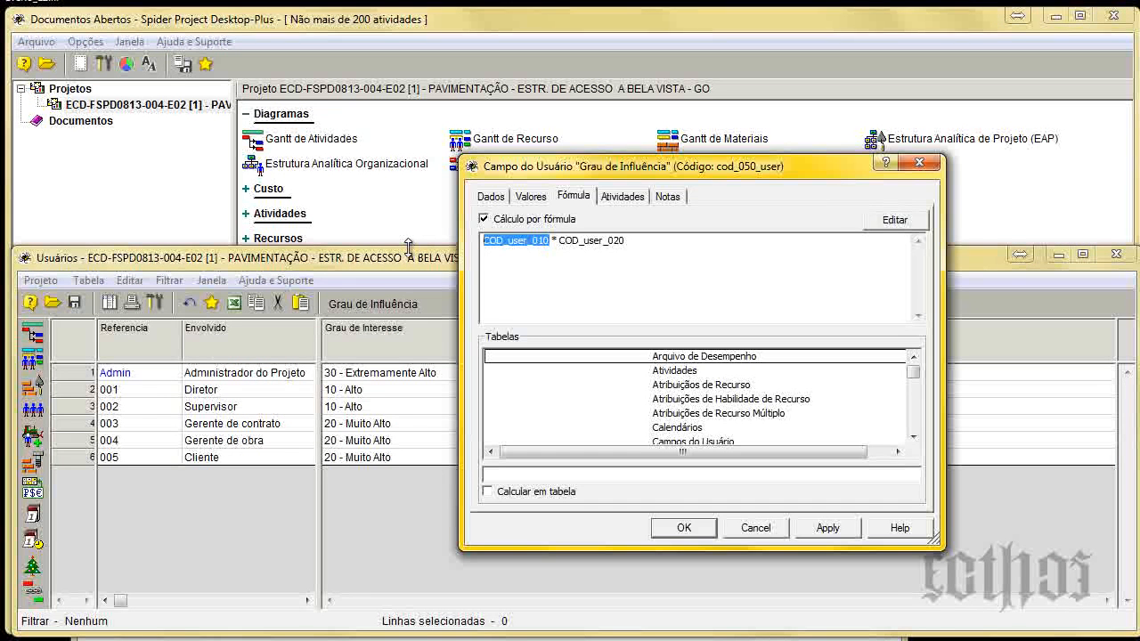
key(Delete)
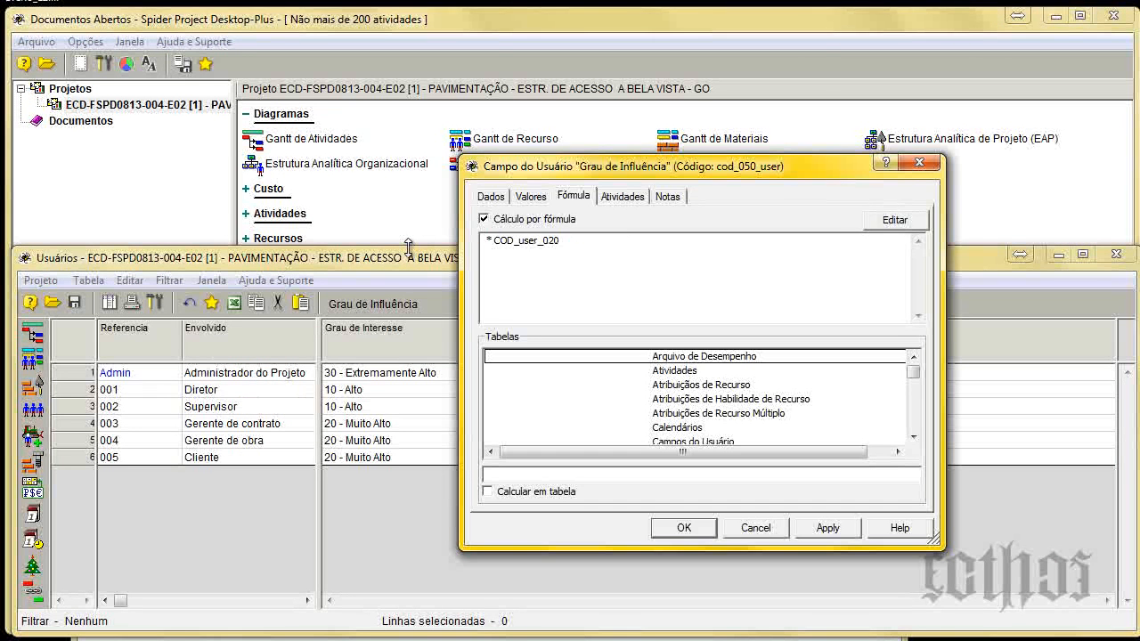
key(ctrl+v)
drag(635, 246, 554, 243)
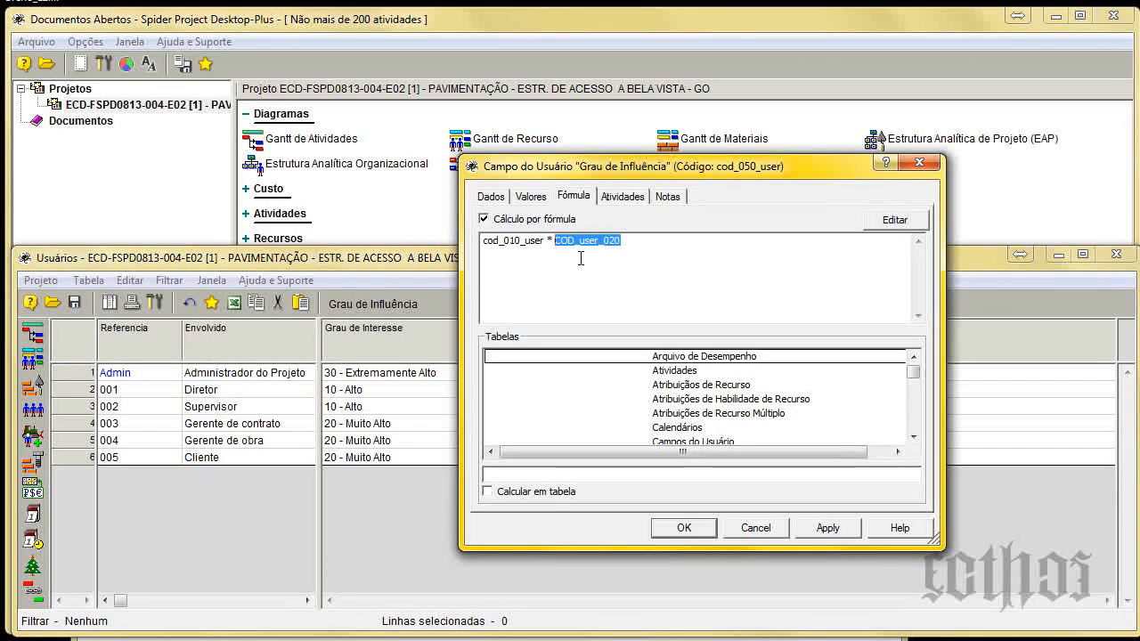
key(ctrl+v)
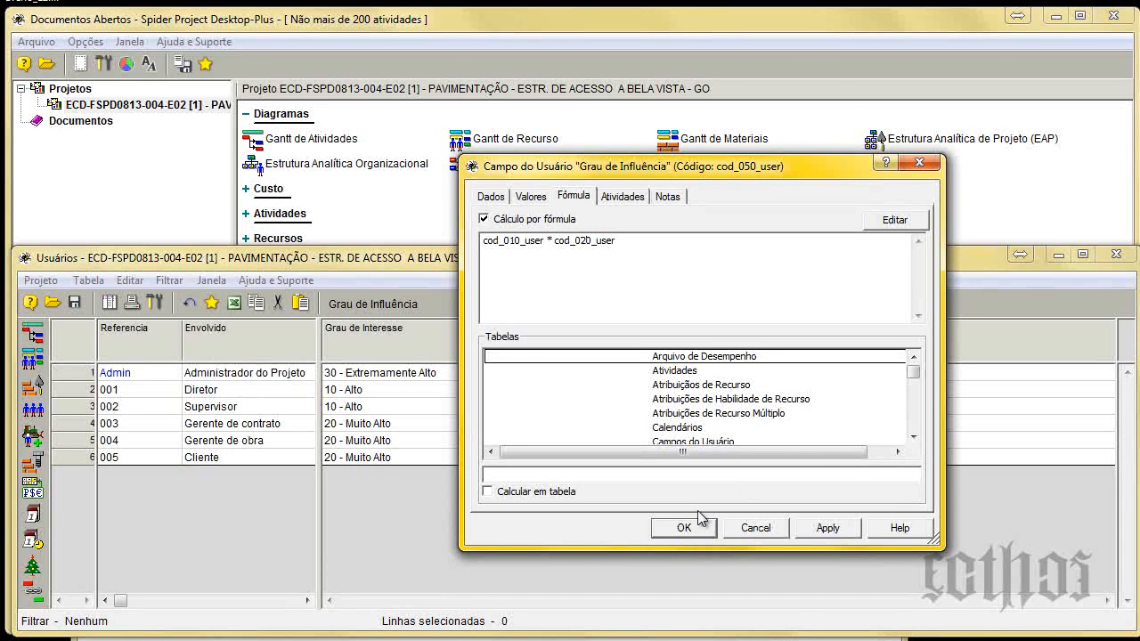
scroll(844, 445, down, 10)
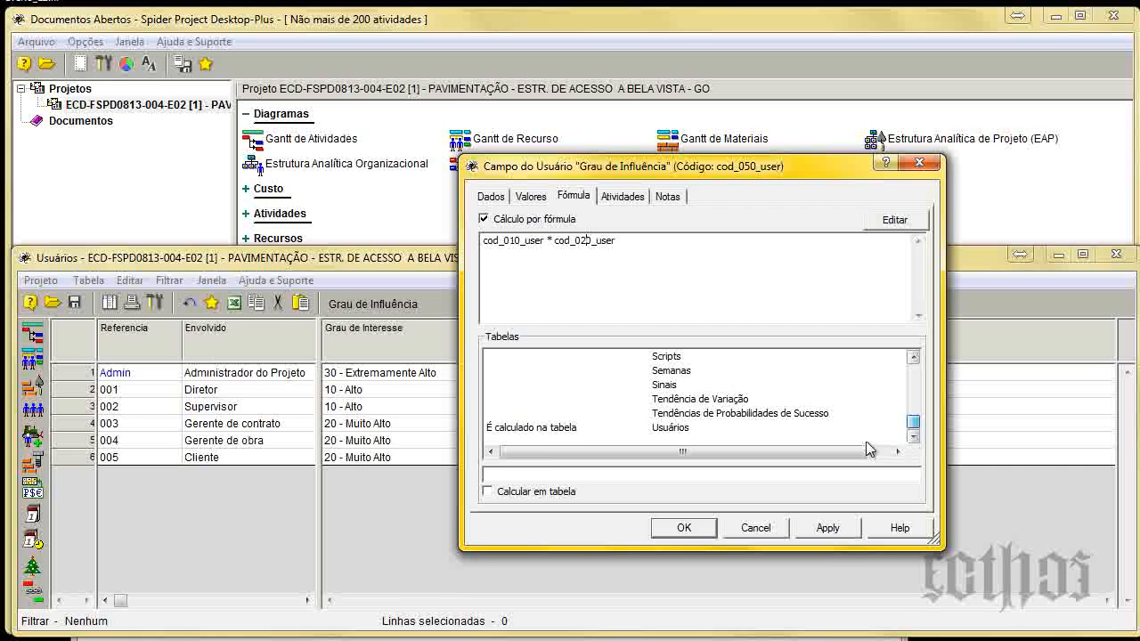
click(683, 527)
Set the Grau de Interesse of the Admin row in the Usuários table to 01- Muito Baixo.
drag(664, 251, 665, 192)
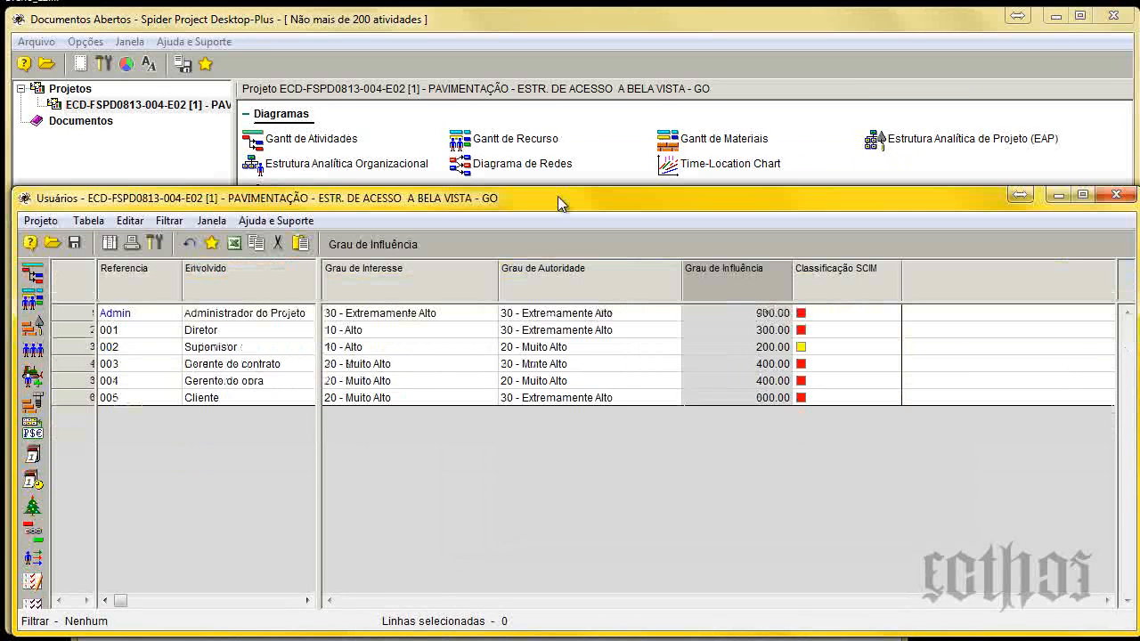
click(399, 314)
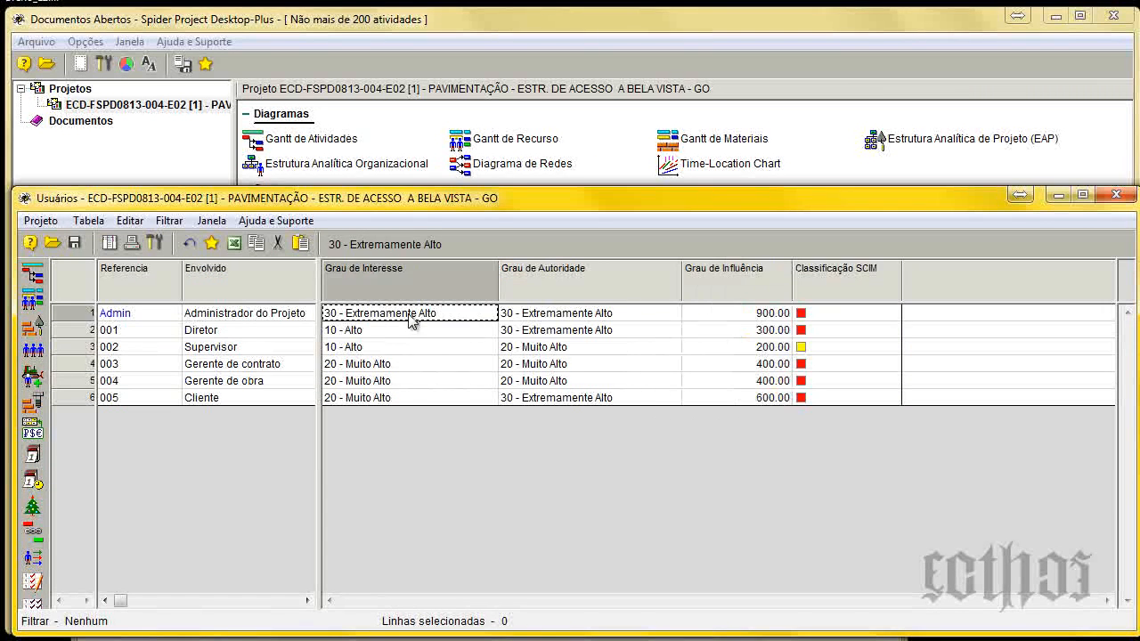
click(488, 314)
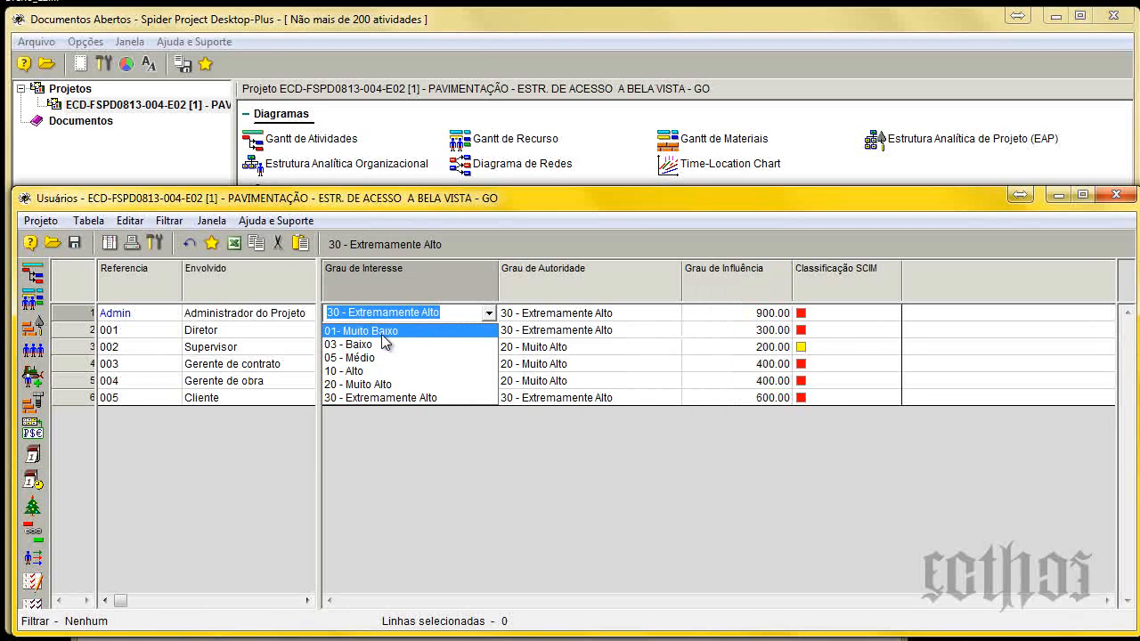
click(384, 331)
click(512, 346)
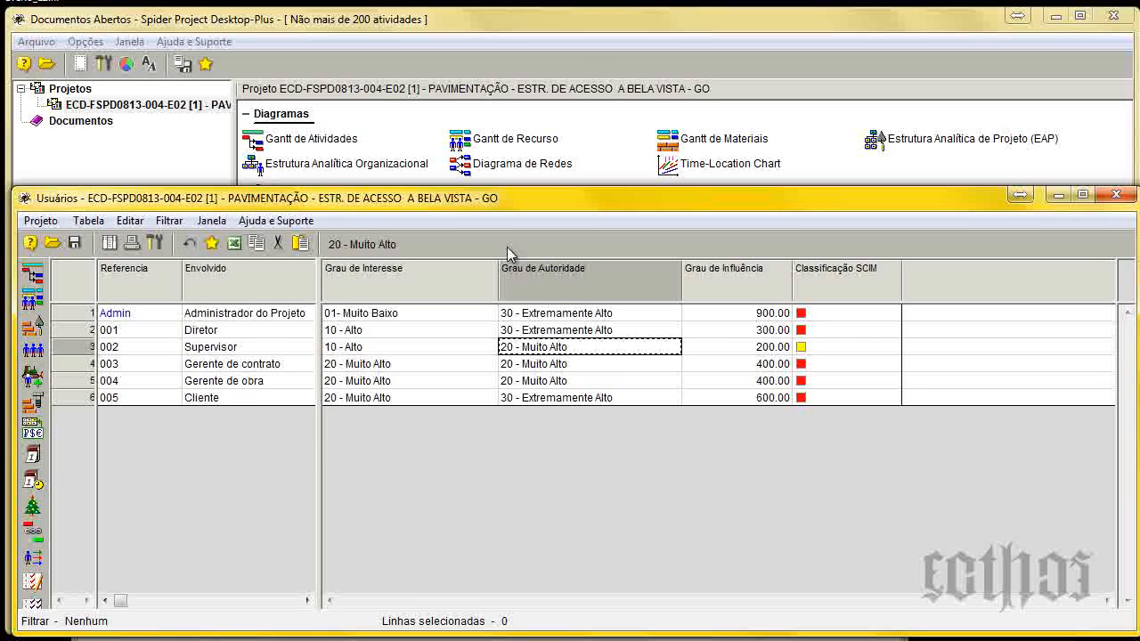
Open the Gantt de Atividades, calculate costs and materials, close the report and return to the Usuários table.
click(316, 141)
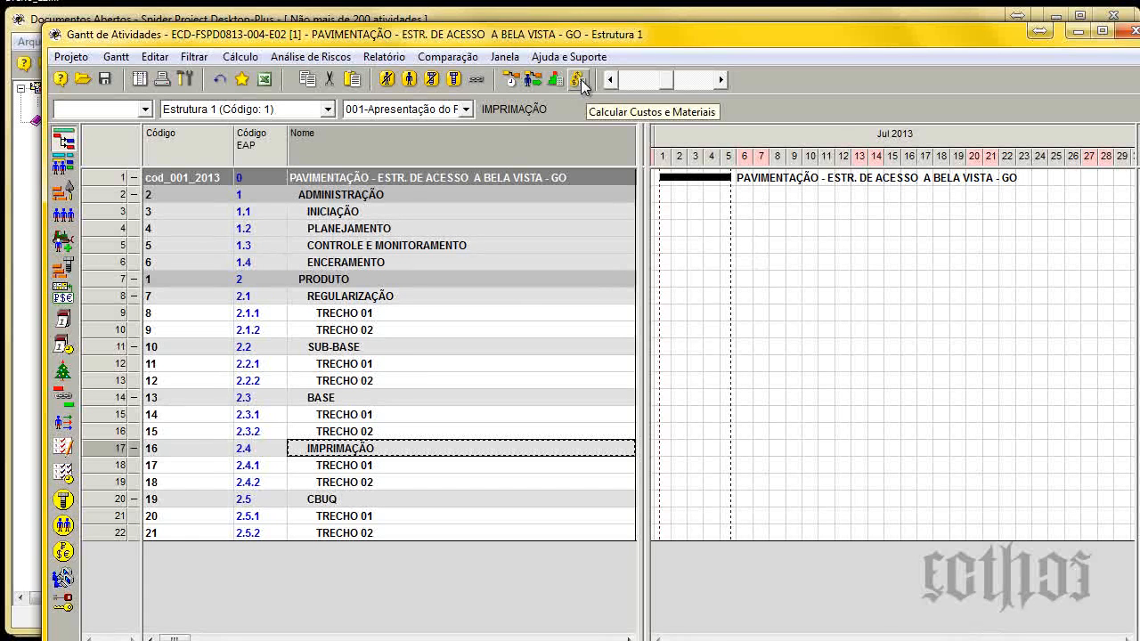
click(579, 81)
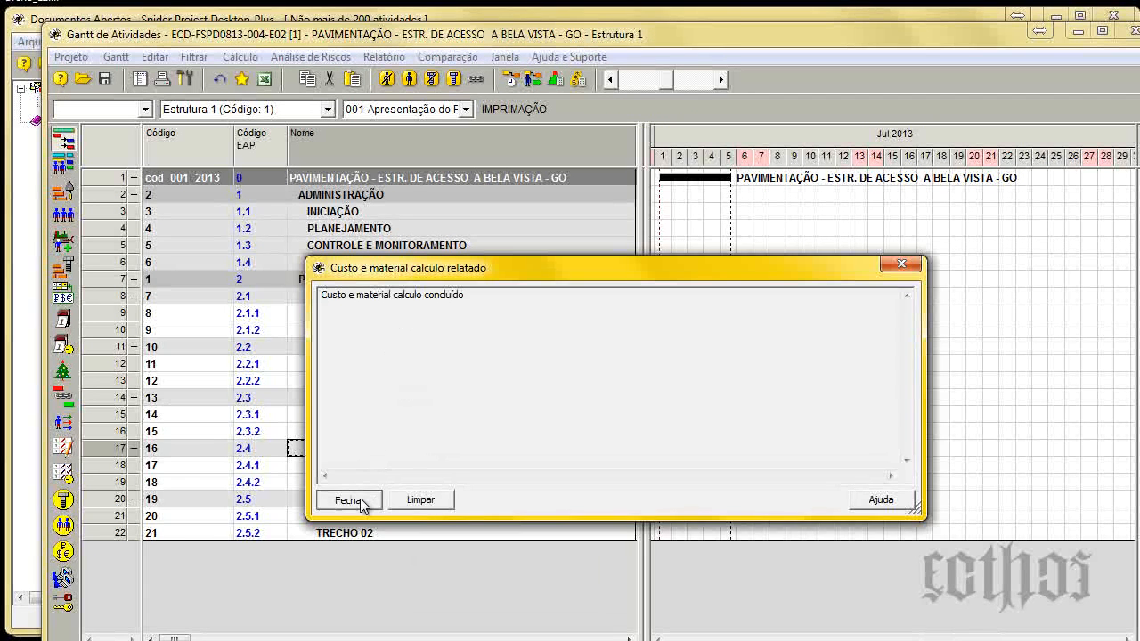
click(356, 502)
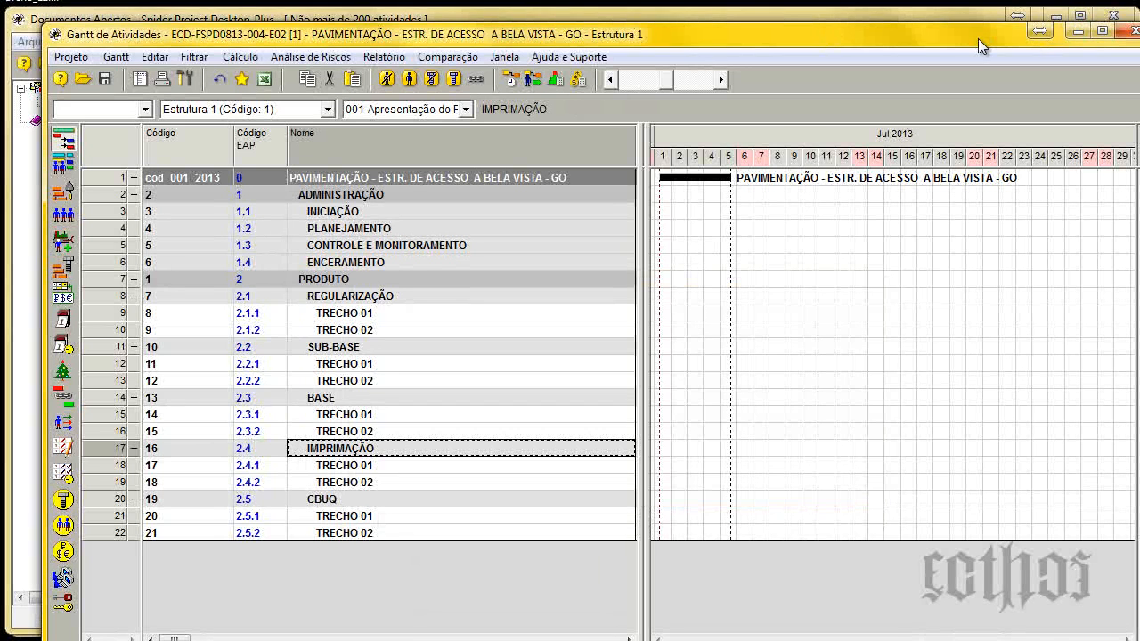
click(1077, 32)
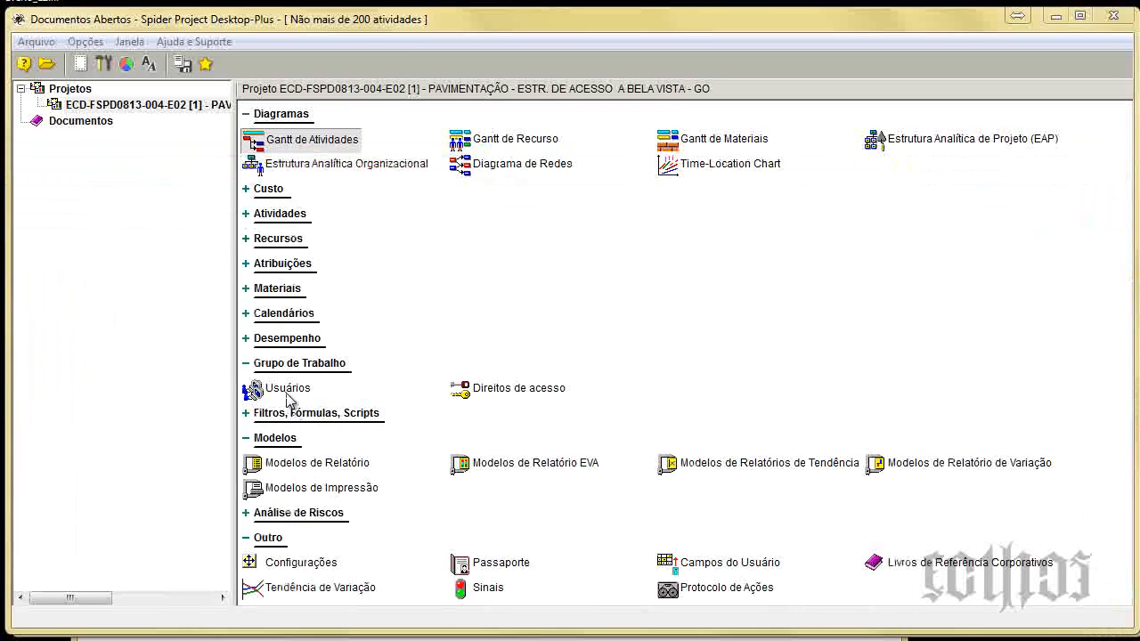
click(286, 390)
double_click(287, 390)
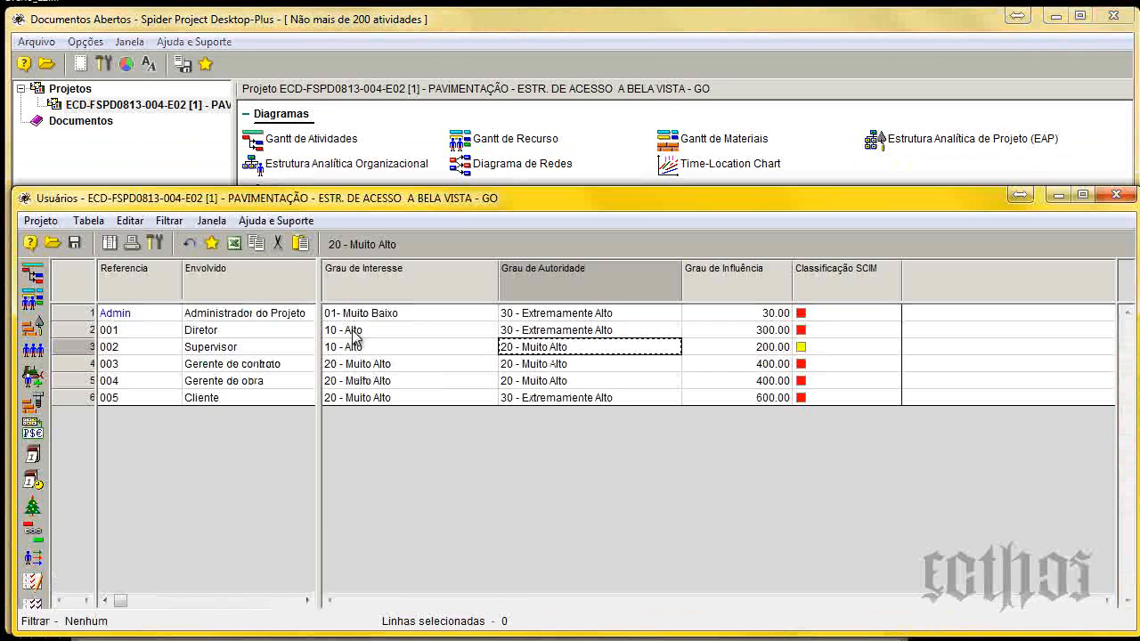
Set the Grau de Interesse of the Admin row to 30 - Extremamente Alto.
click(481, 317)
click(487, 314)
click(488, 313)
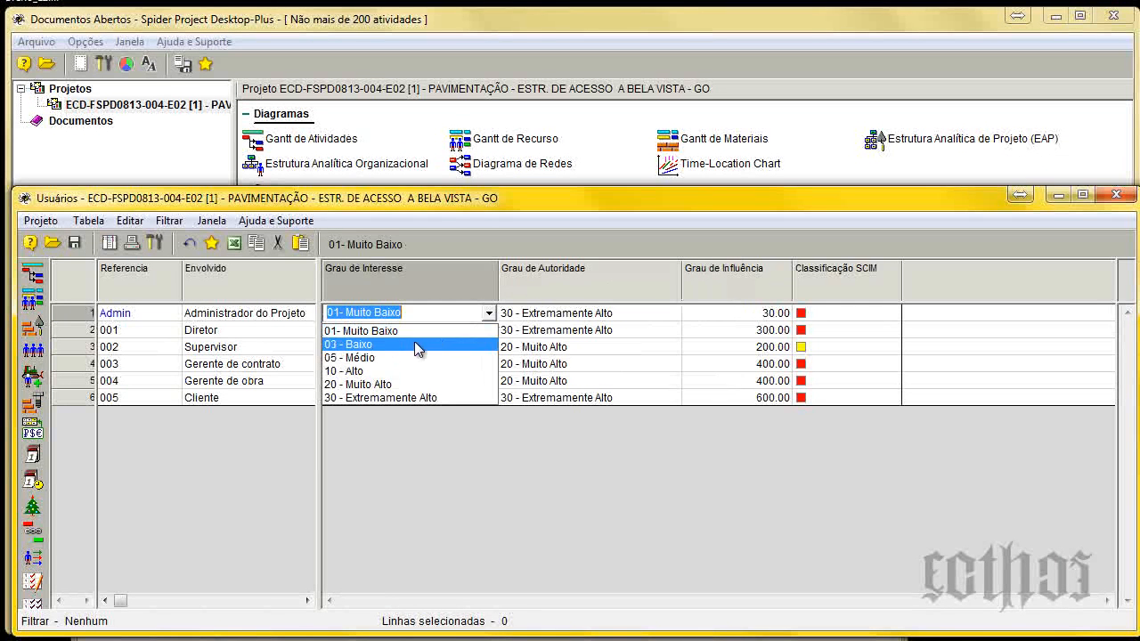
click(415, 397)
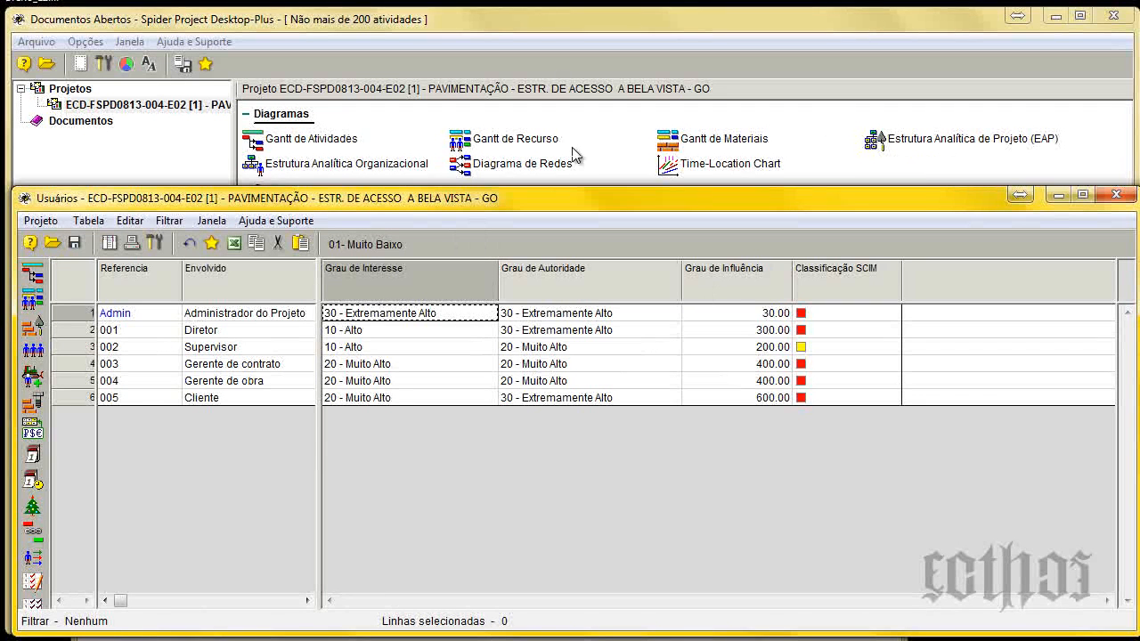
click(108, 222)
click(441, 282)
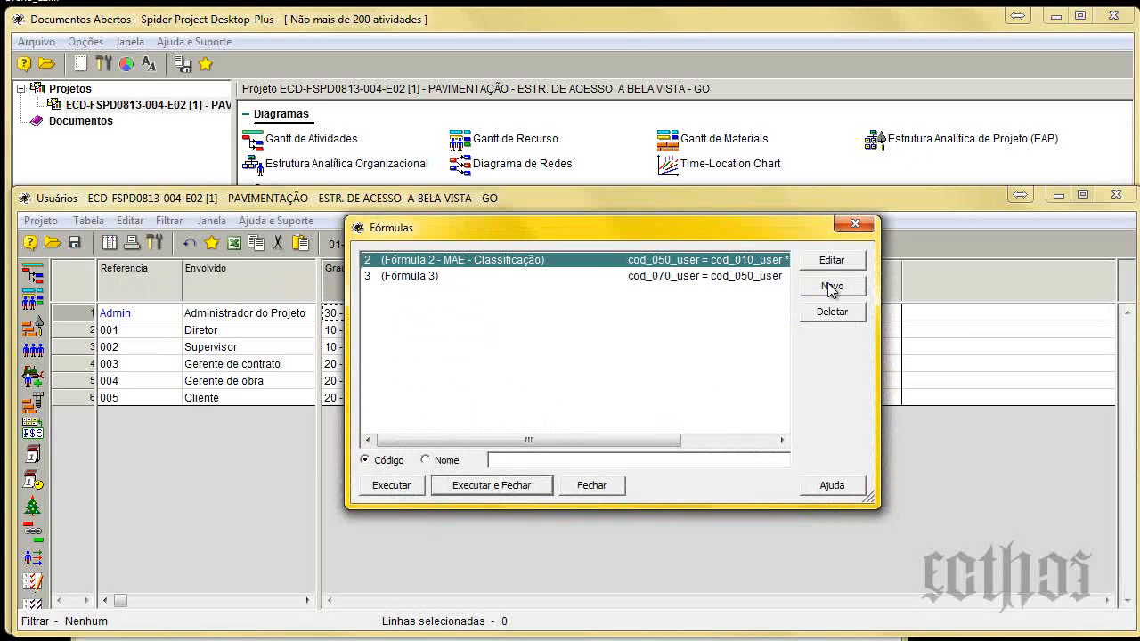
click(855, 225)
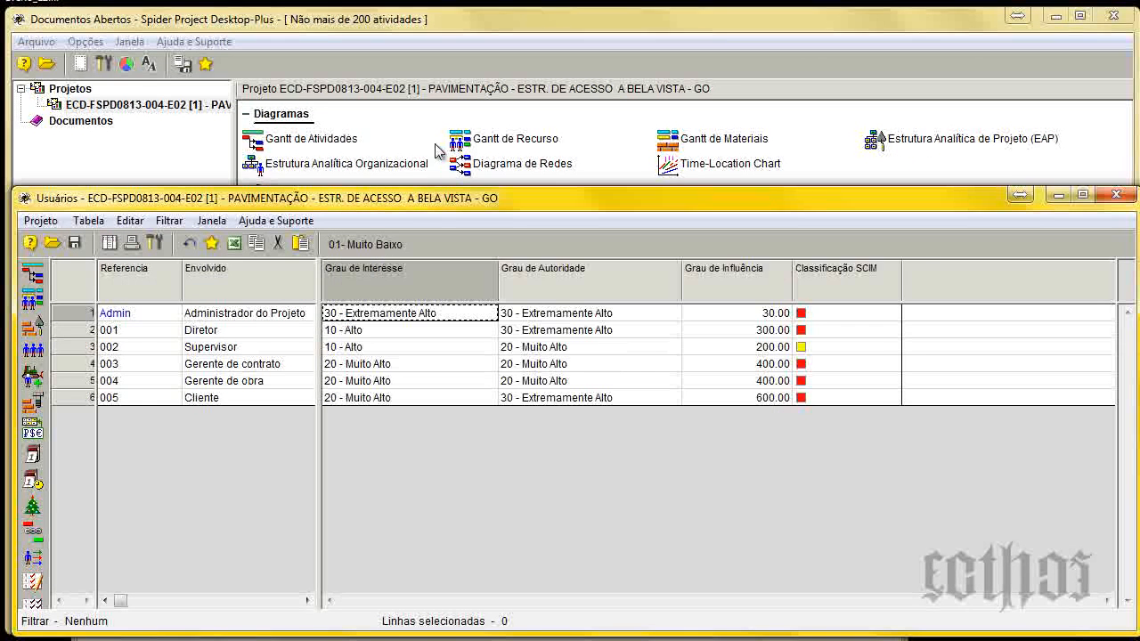
Recalculate costs and materials from the Gantt de Atividades, then close the report and the Gantt window.
double_click(277, 140)
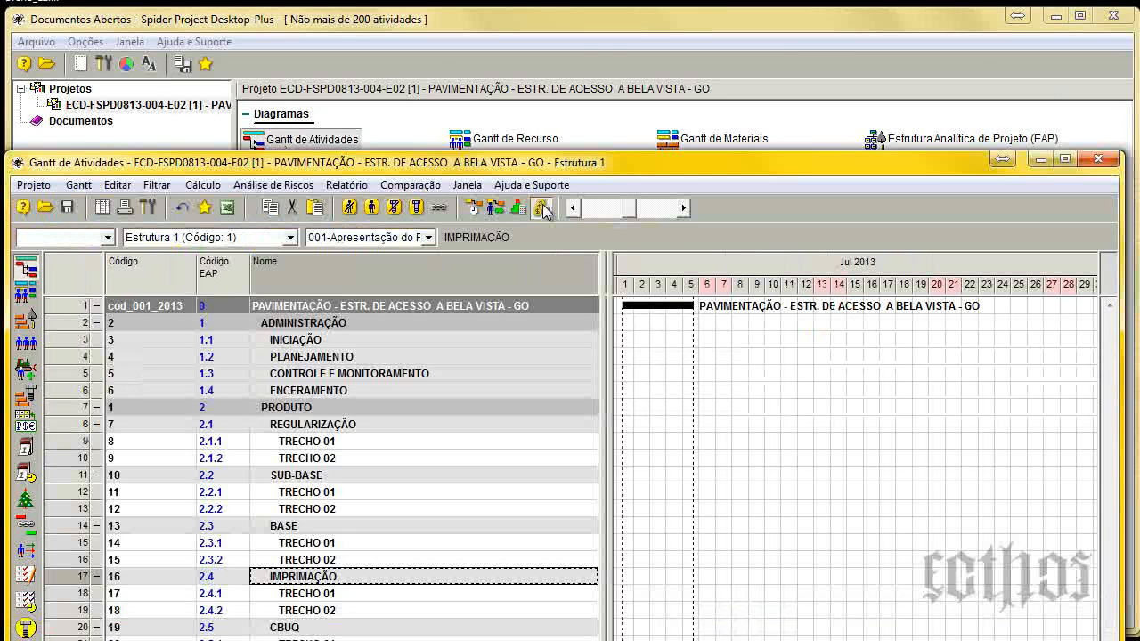
click(544, 209)
click(913, 268)
click(1105, 160)
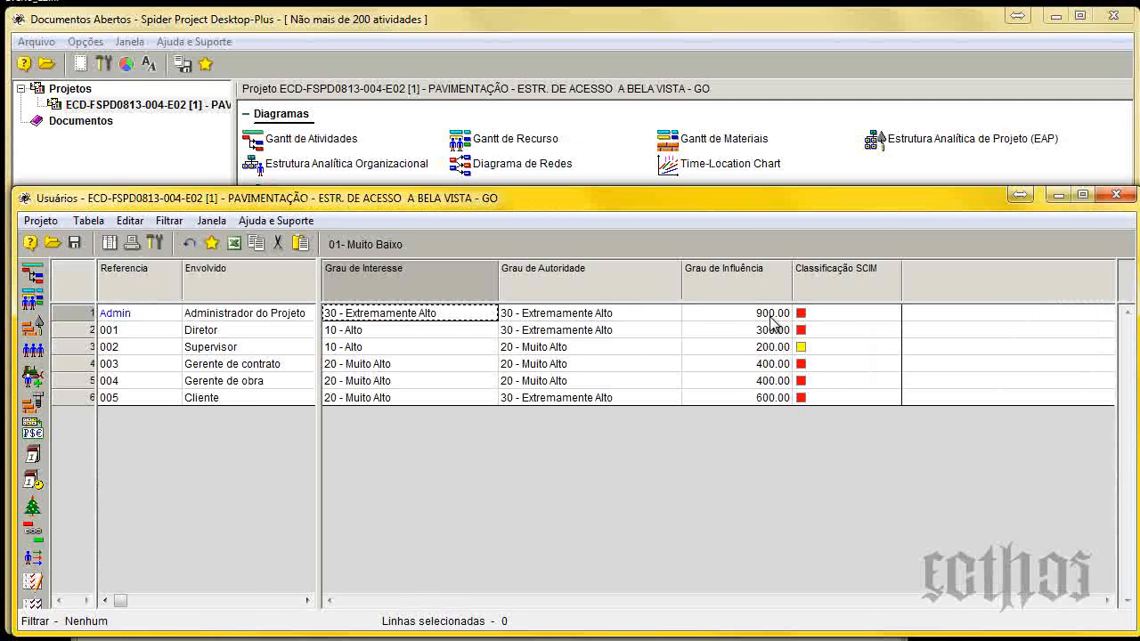
Move the Usuários window higher and reduce its width.
drag(744, 197, 724, 110)
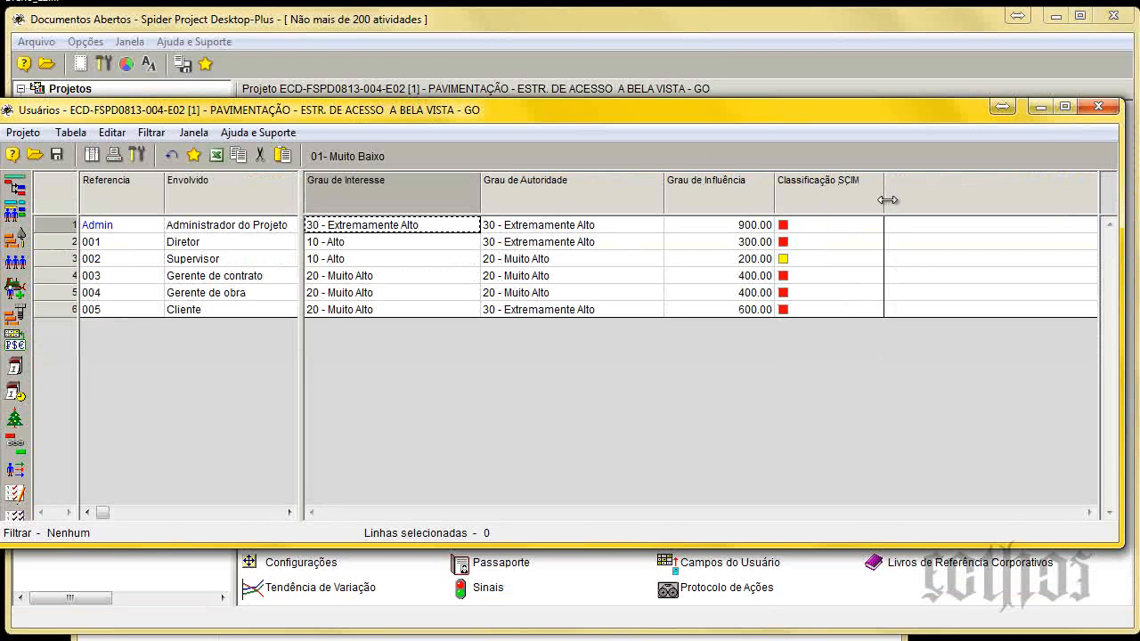
drag(887, 200, 879, 200)
drag(502, 114, 523, 112)
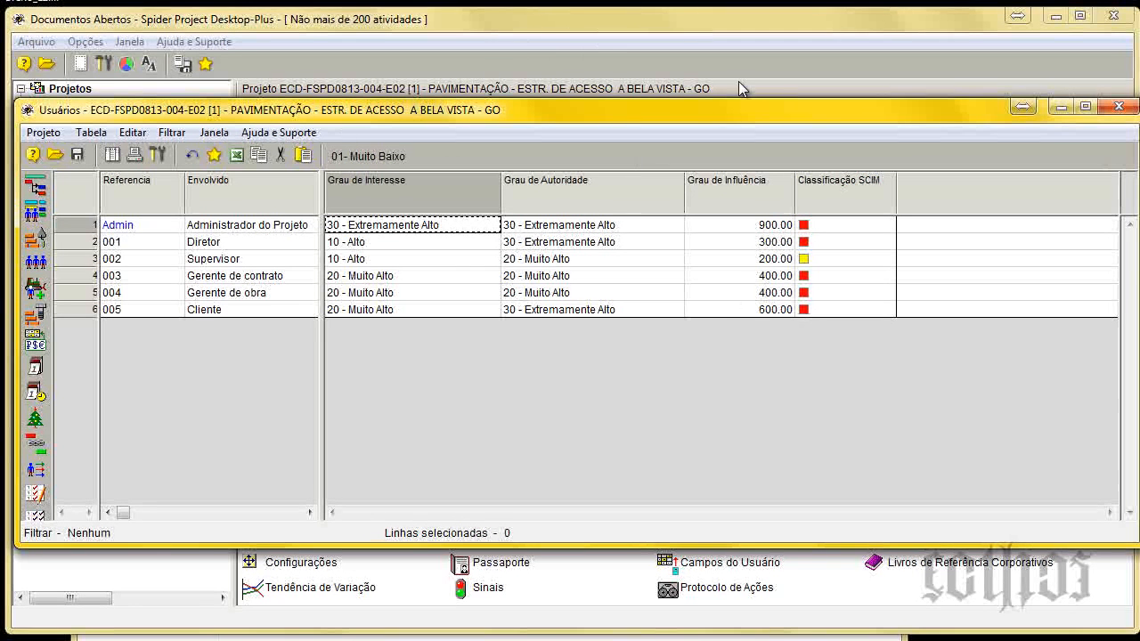
drag(1135, 272, 776, 304)
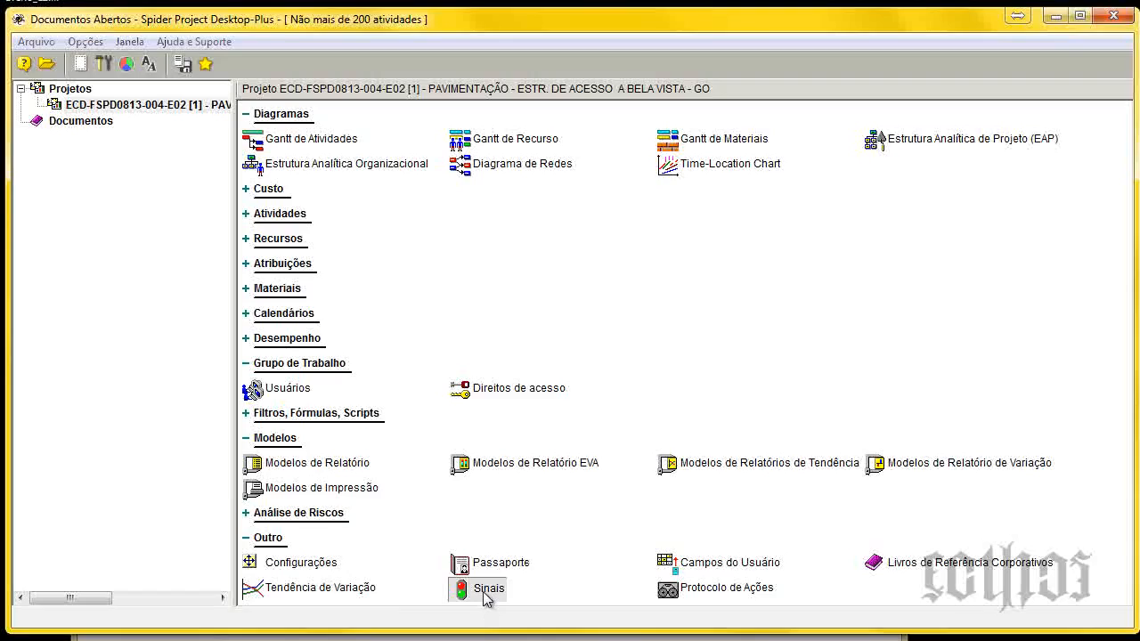
Examine the Sinal para MAE signal's intervals, their colours and the user field it is assigned to, then close its properties.
double_click(470, 583)
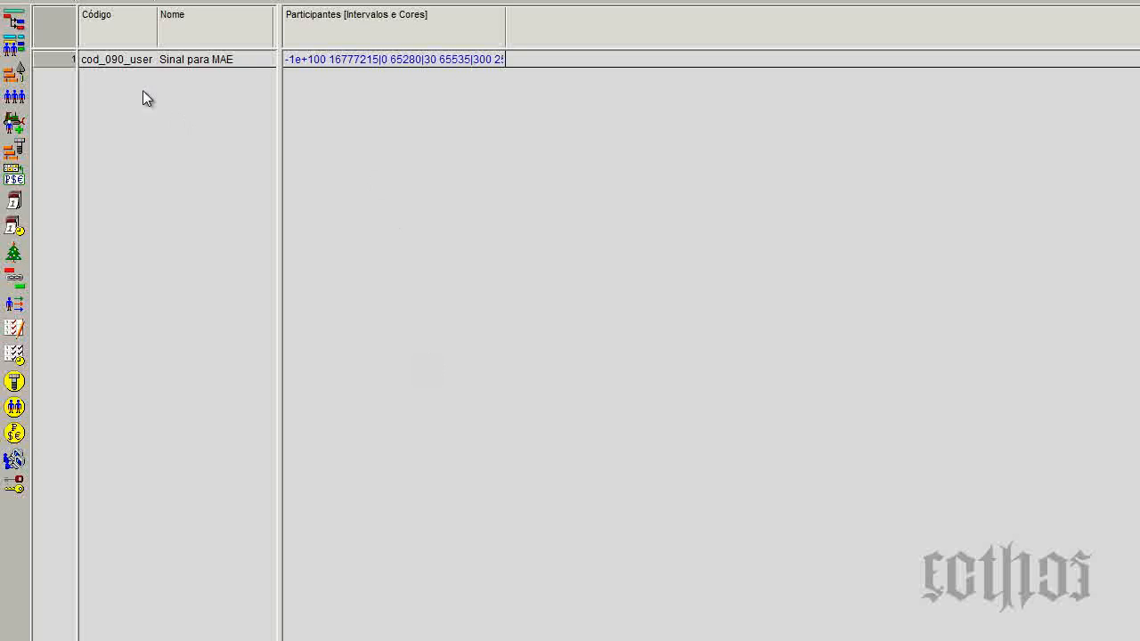
double_click(52, 61)
click(307, 279)
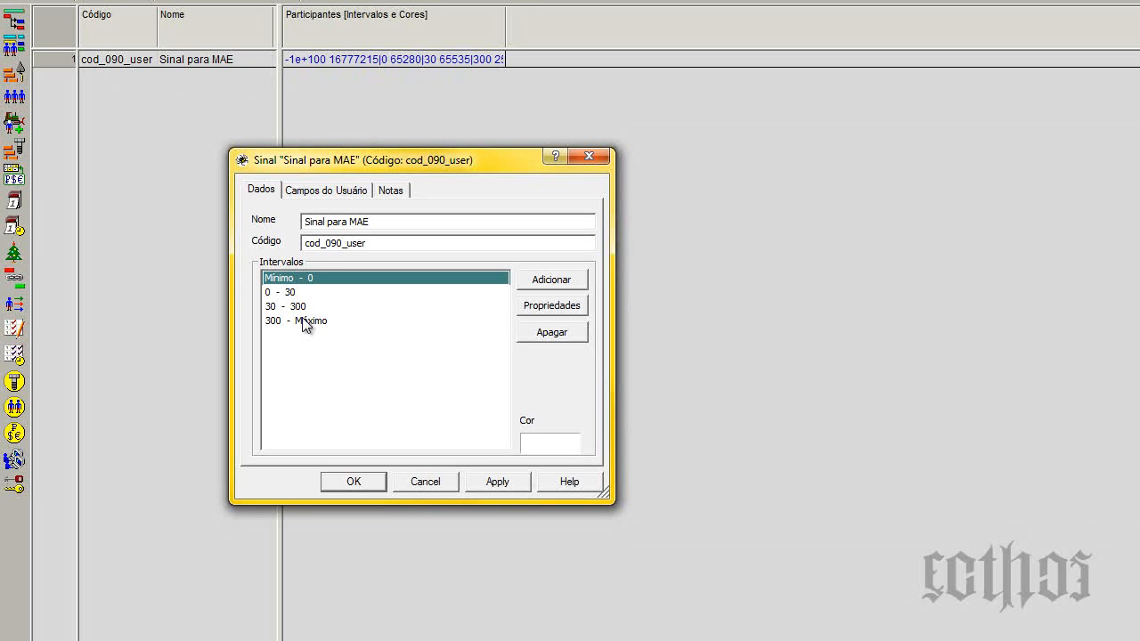
click(336, 188)
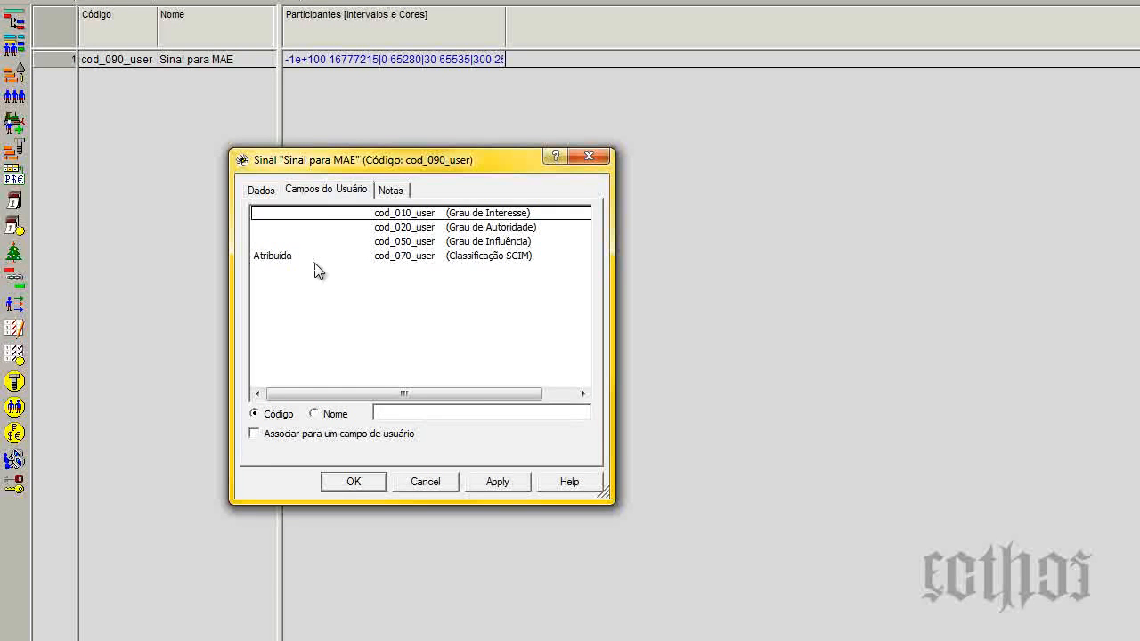
click(435, 258)
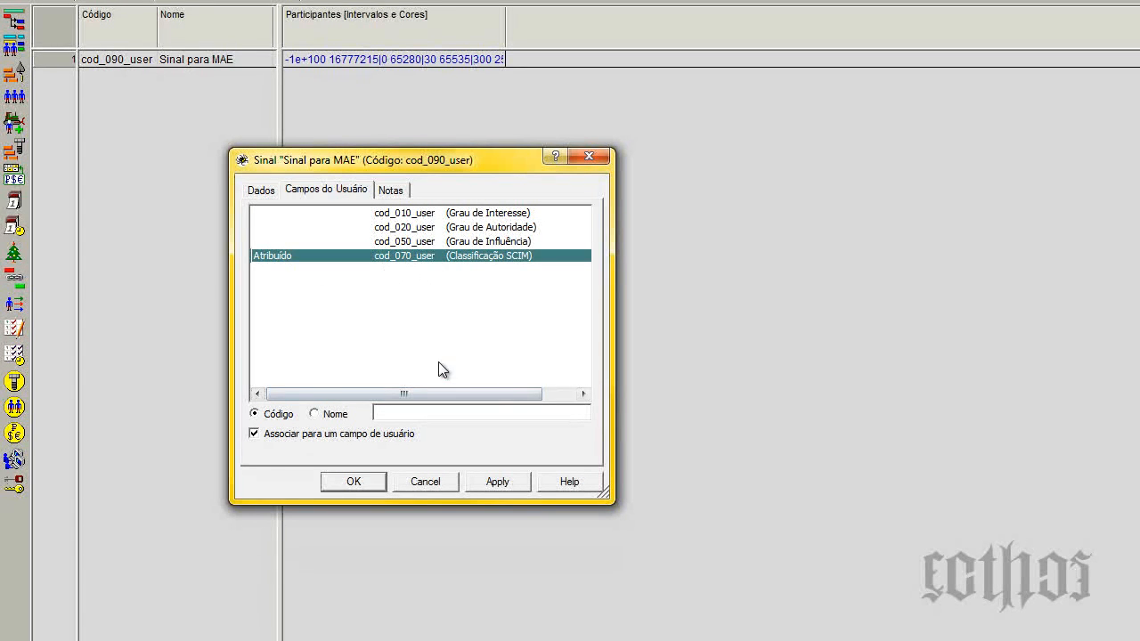
click(261, 189)
click(273, 299)
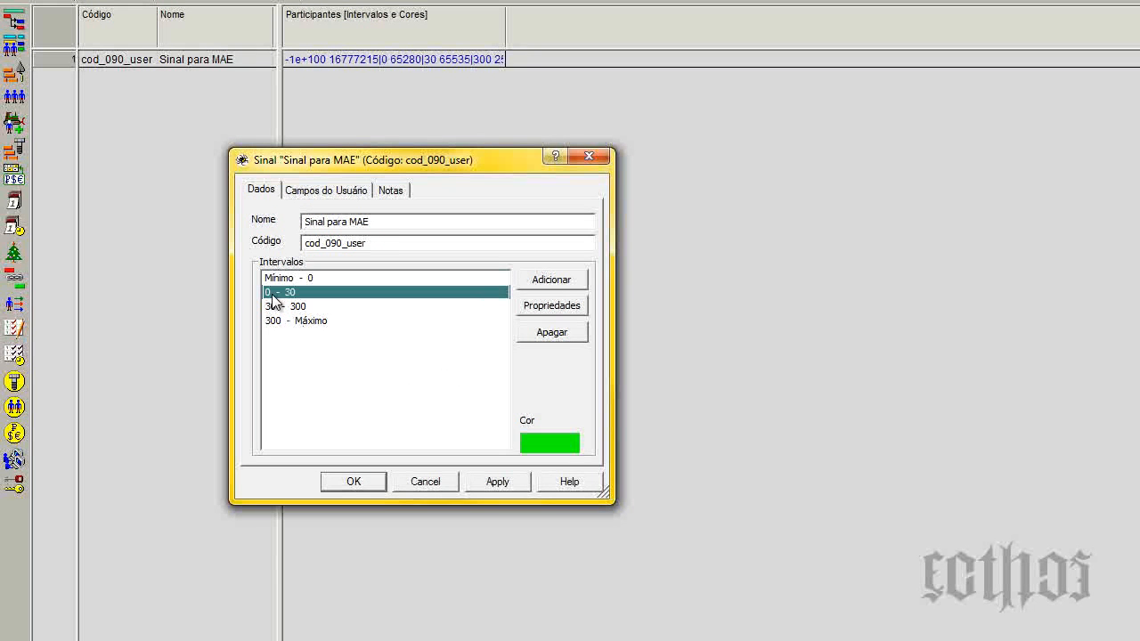
click(277, 306)
click(313, 322)
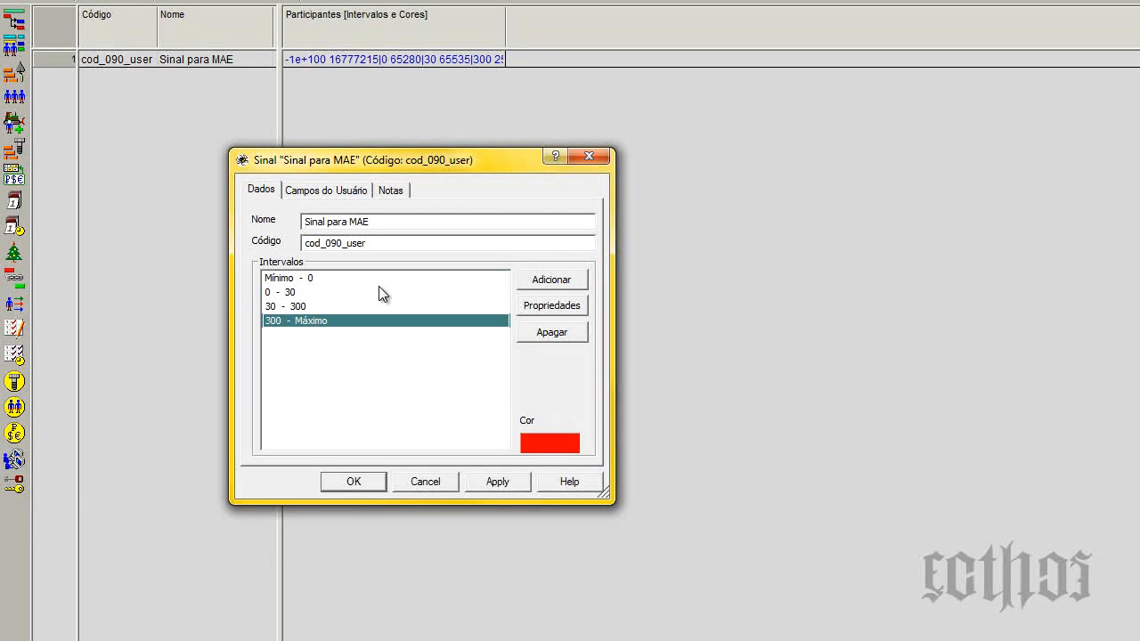
click(588, 157)
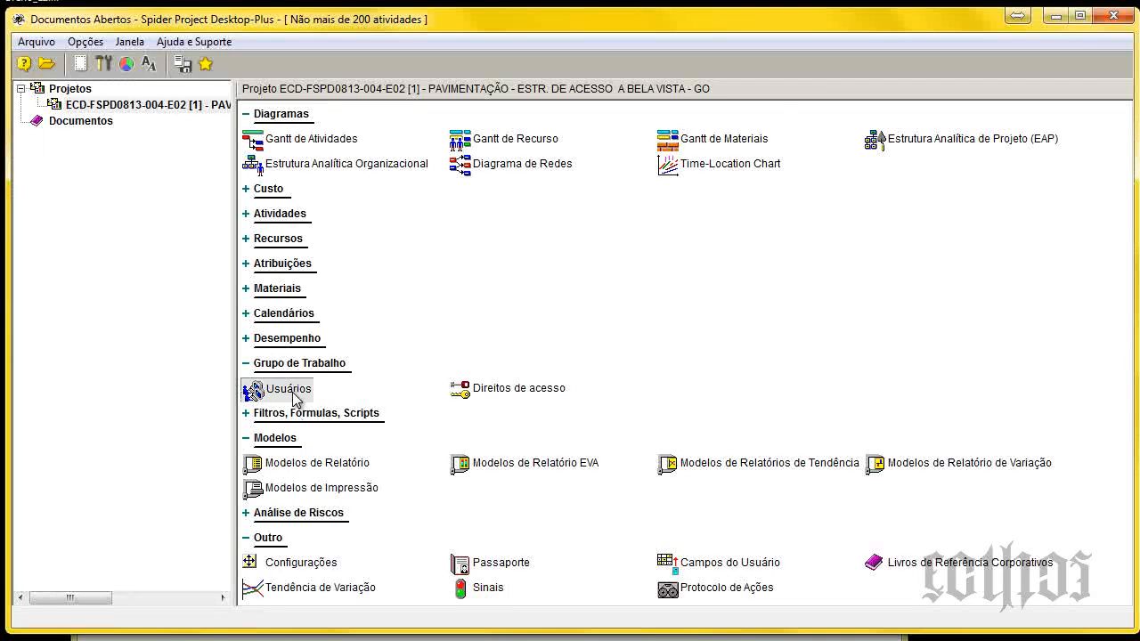
In the Usuários table, change the Classificação SCIM field's signal marker to the diamond and apply the field's properties.
double_click(293, 393)
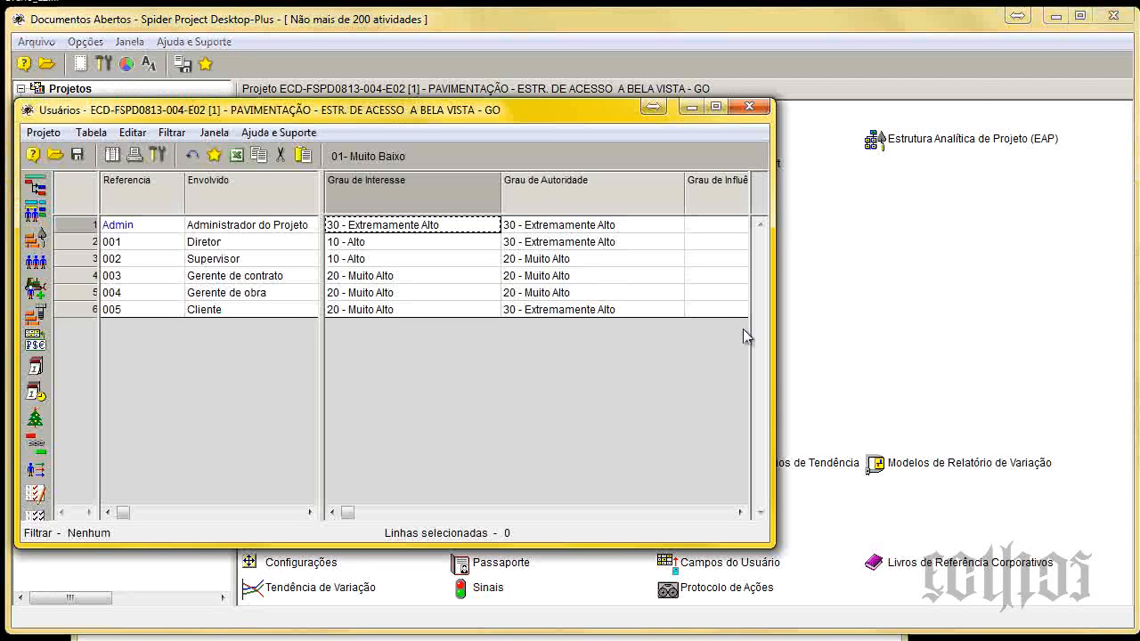
click(830, 194)
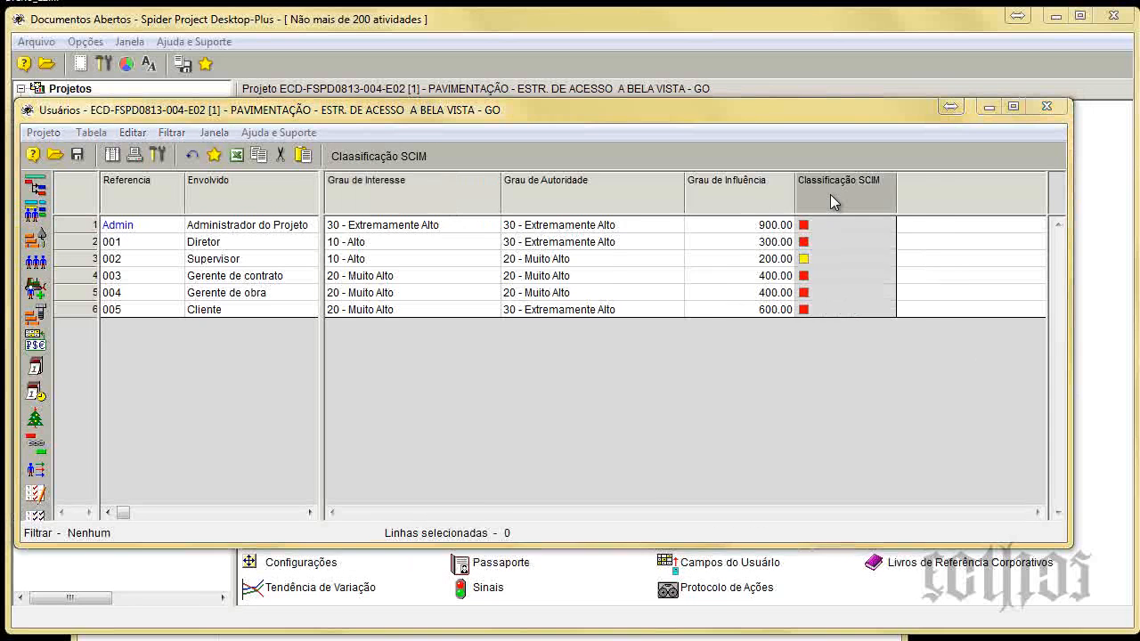
double_click(830, 201)
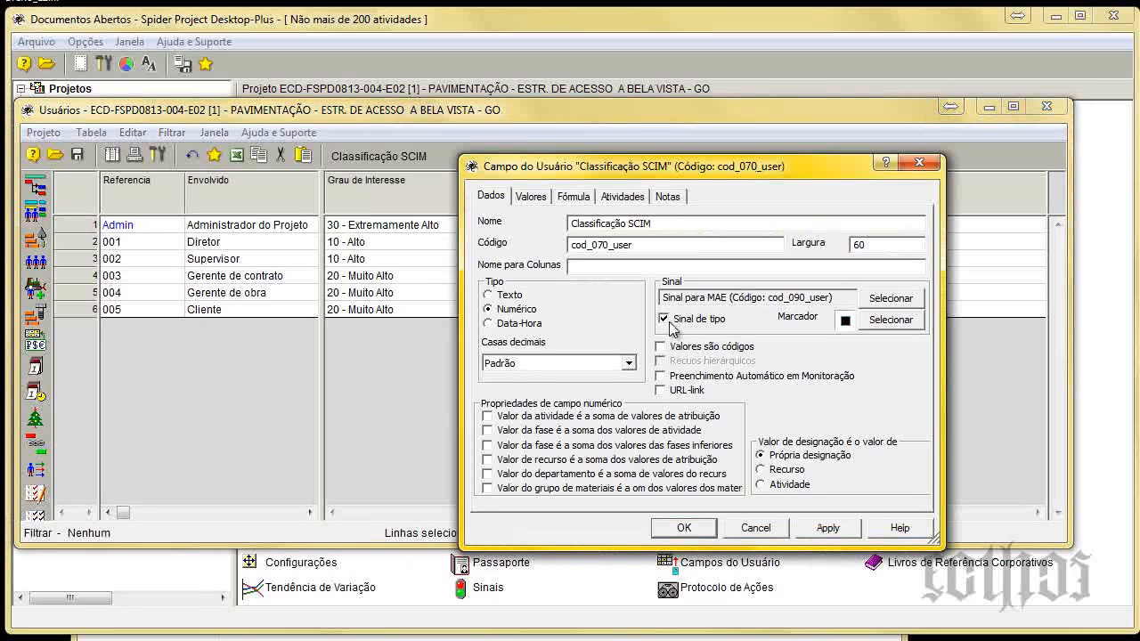
click(890, 320)
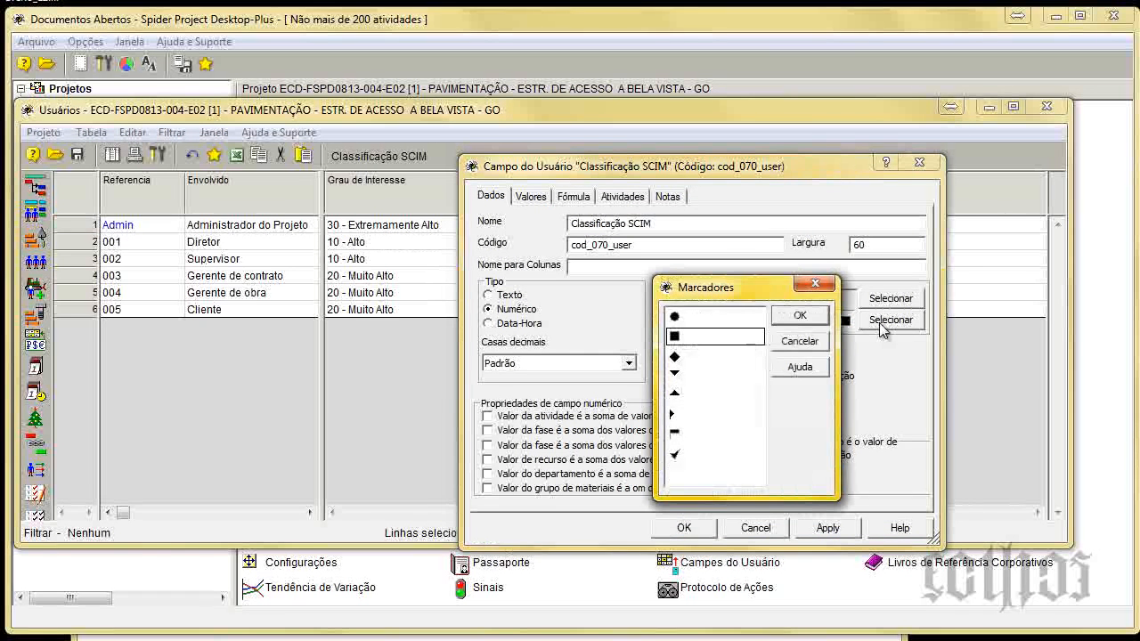
click(714, 360)
click(800, 317)
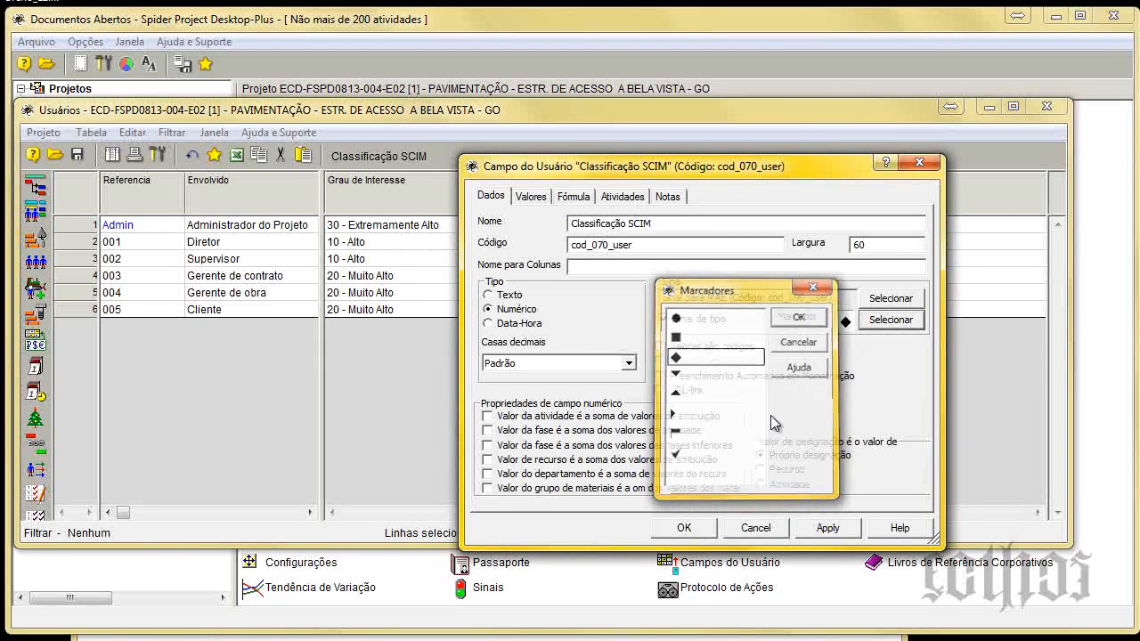
click(839, 527)
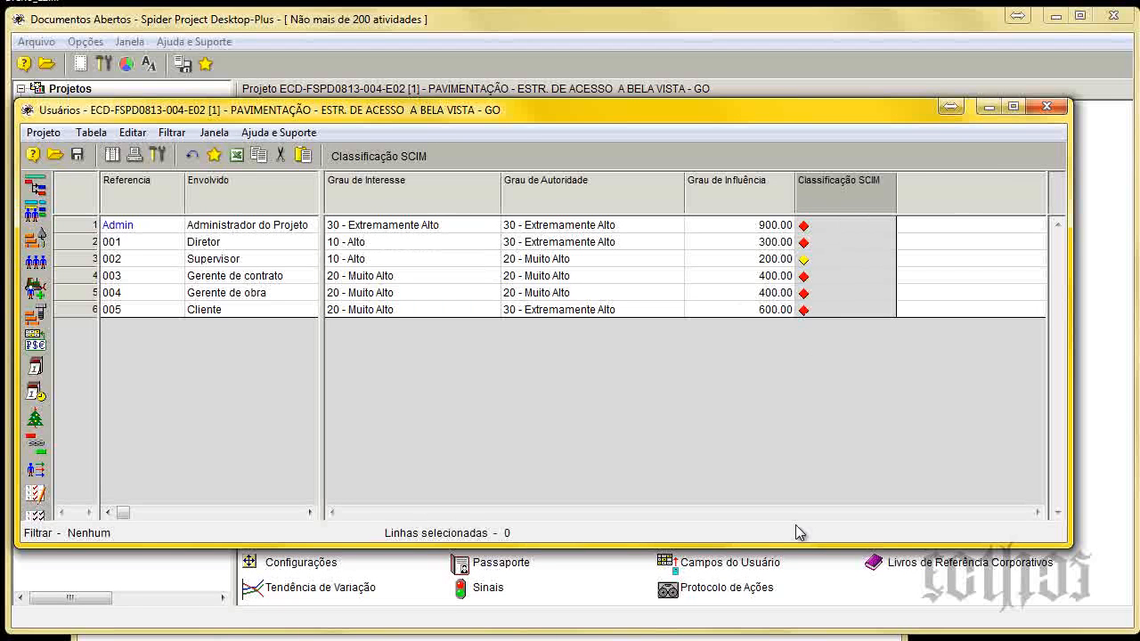
Set the Admin row's Grau de Interesse to 01- Muito Baixo and its Grau de Autoridade to 10 - Alto.
click(385, 228)
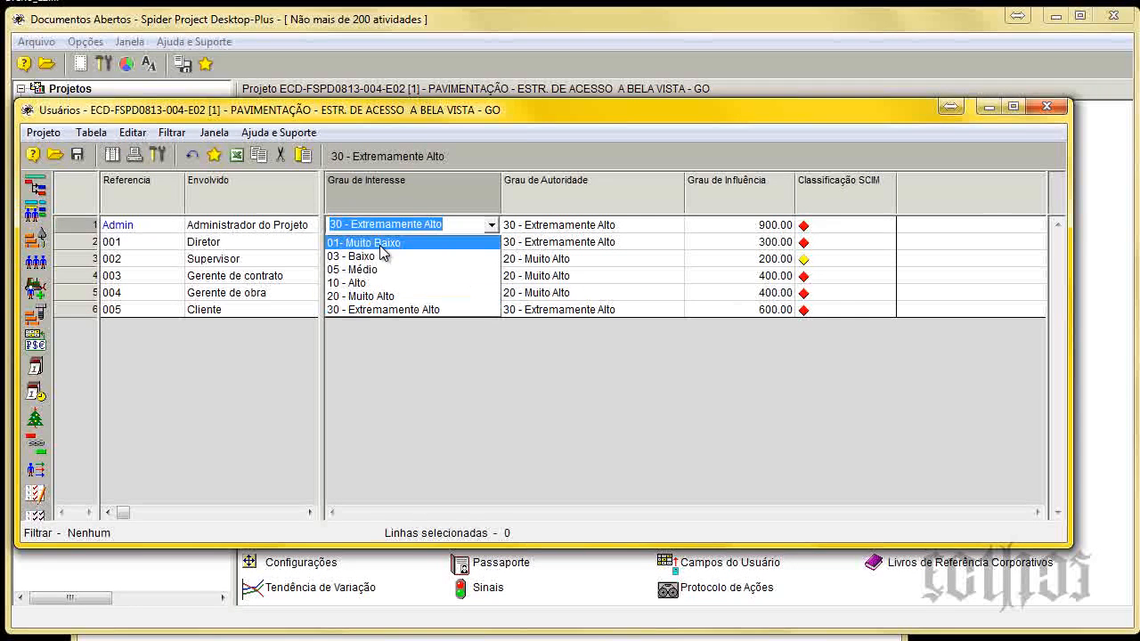
click(382, 244)
click(547, 228)
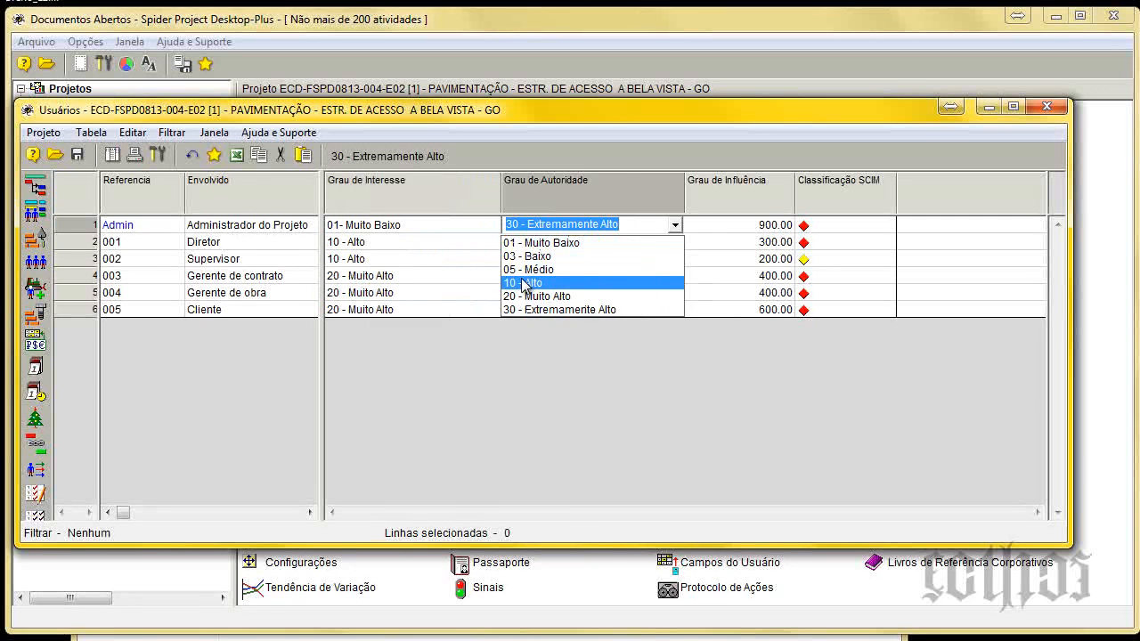
click(559, 283)
Run the cost and material calculation again from the Gantt de Atividades, close that window and reopen the Usuários table.
click(452, 68)
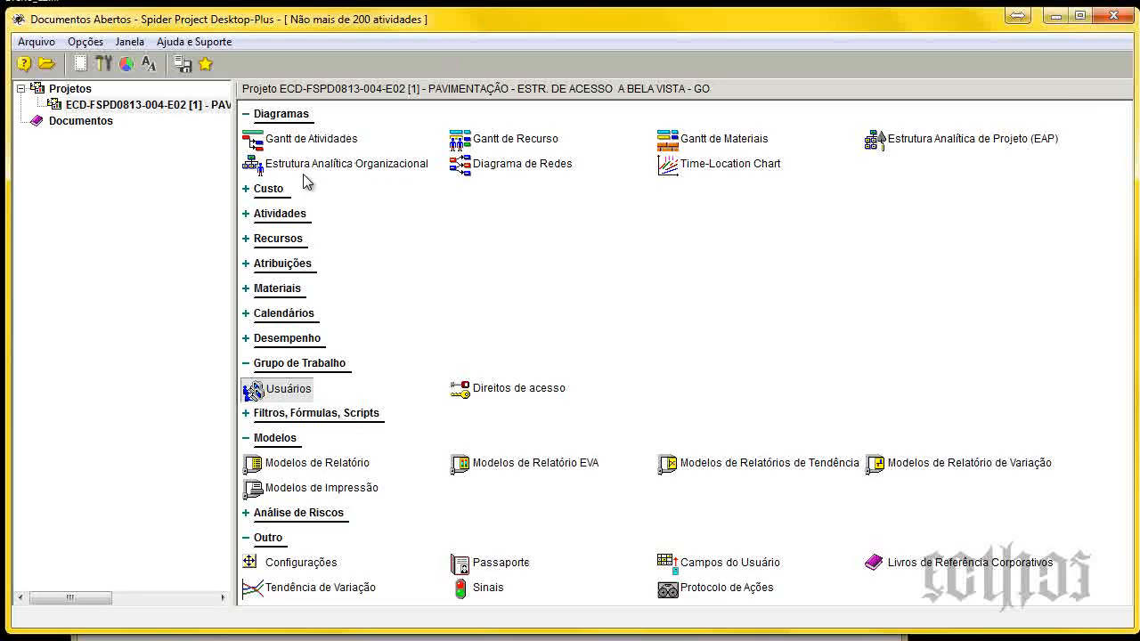
click(297, 139)
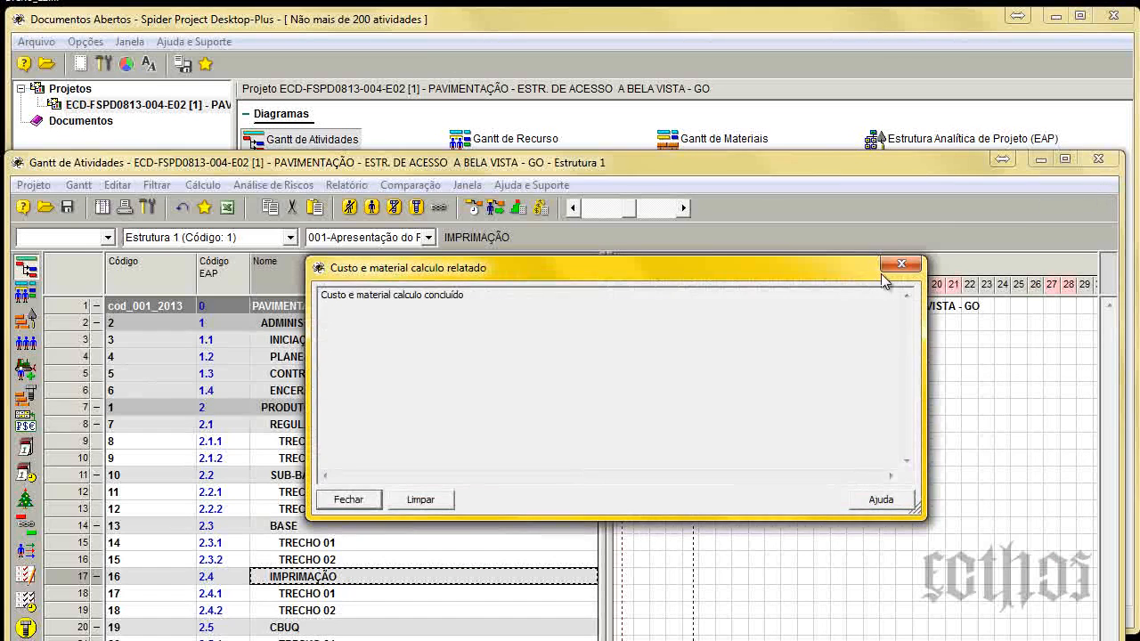
click(893, 272)
click(1097, 160)
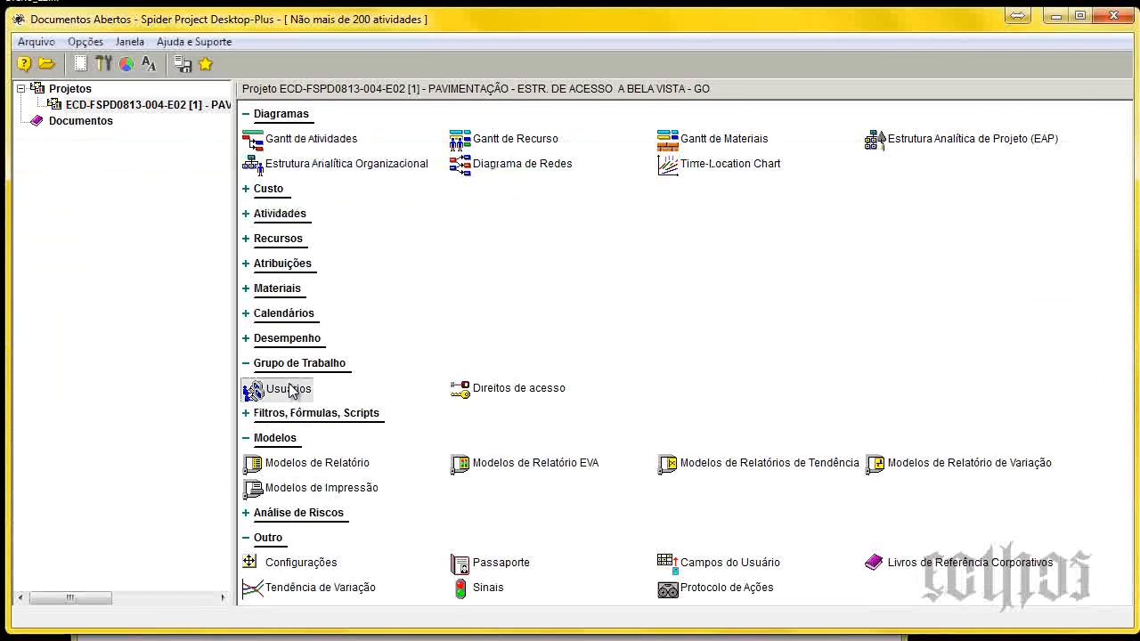
click(290, 388)
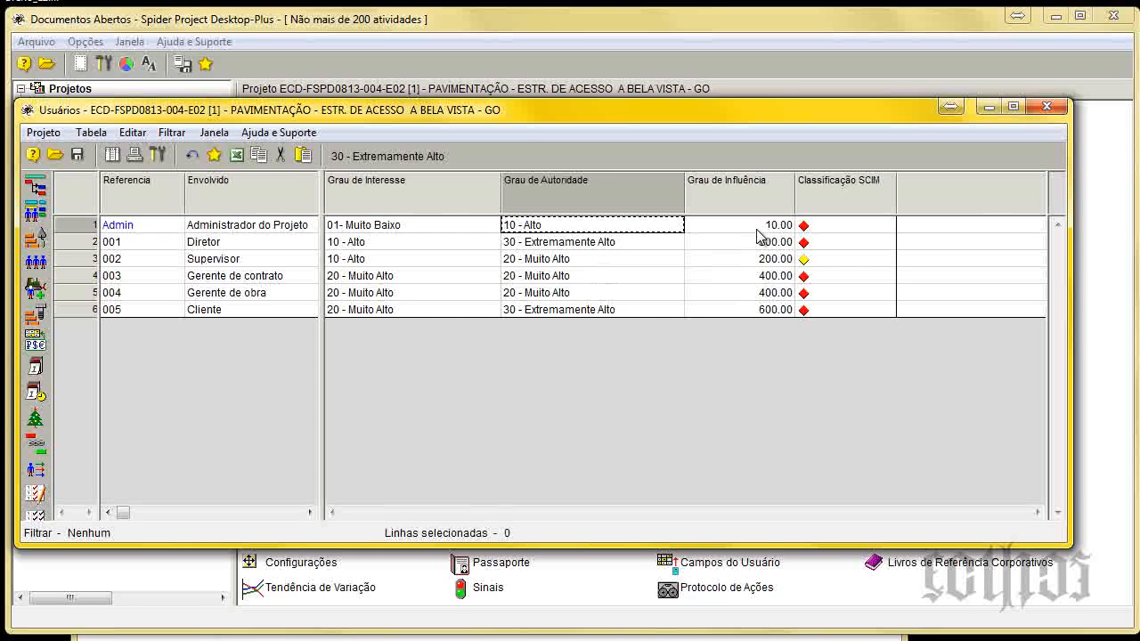
Check the Classificação SCIM field's formula settings in its properties and close them without changes.
click(839, 227)
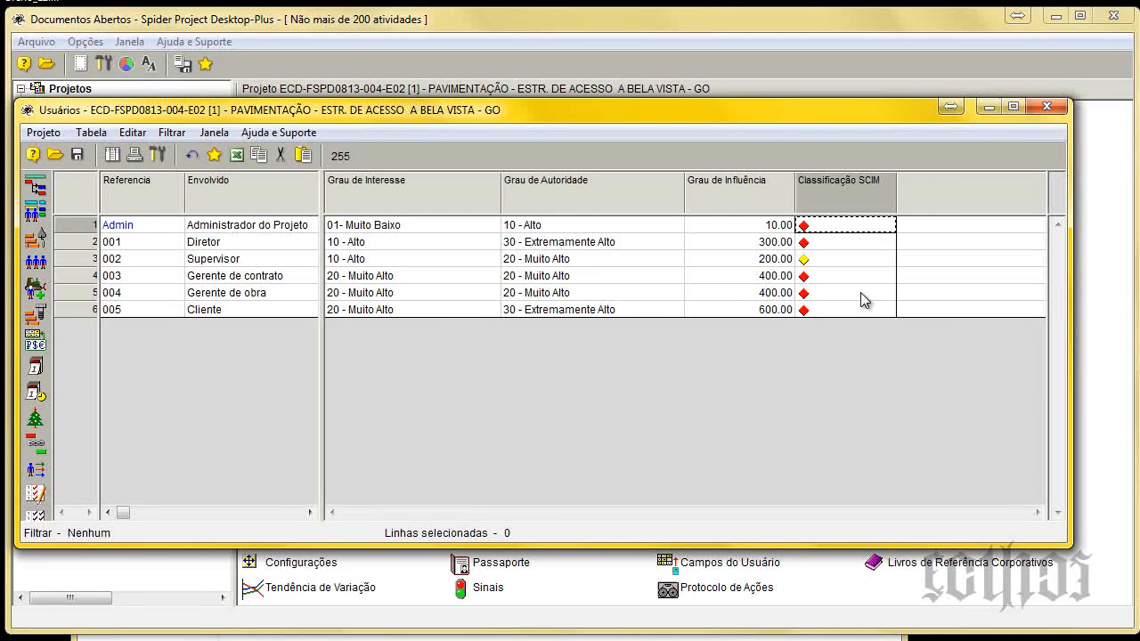
double_click(843, 182)
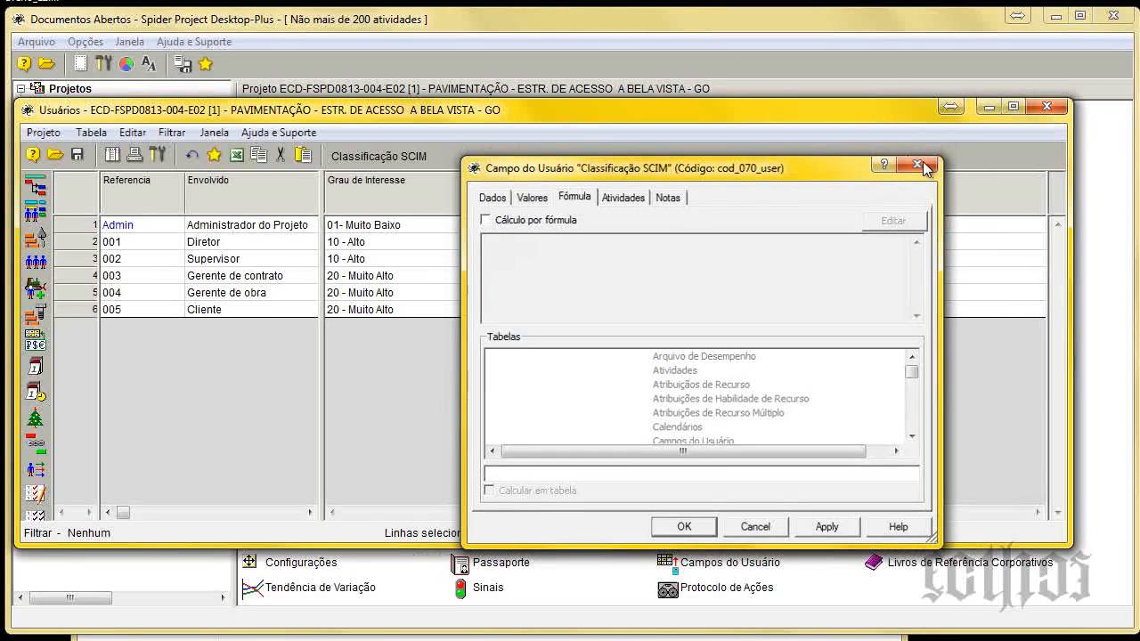
click(924, 165)
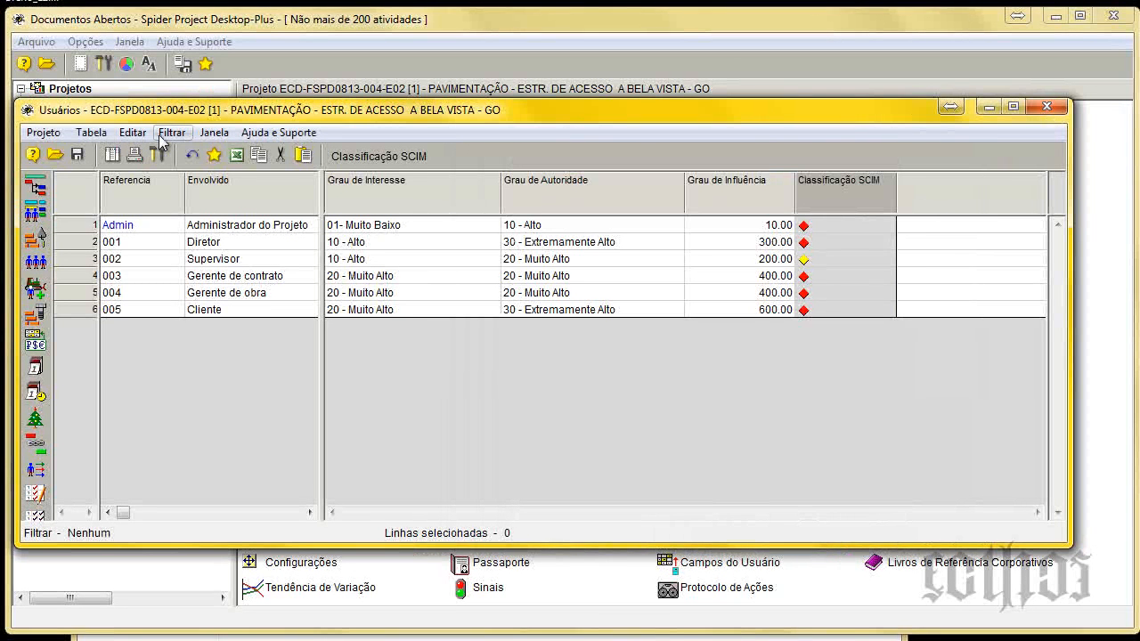
Execute Fórmula 3 on the Usuários table to recalculate the Classificação SCIM signals, then close the formulas list.
click(159, 153)
click(390, 276)
click(381, 487)
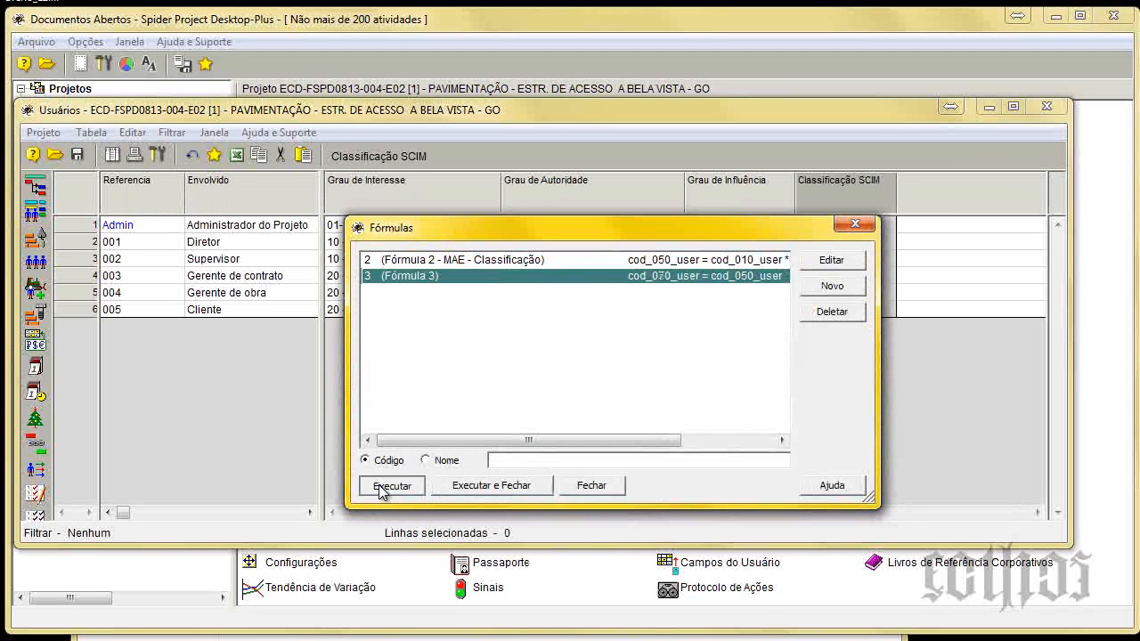
drag(766, 229, 750, 331)
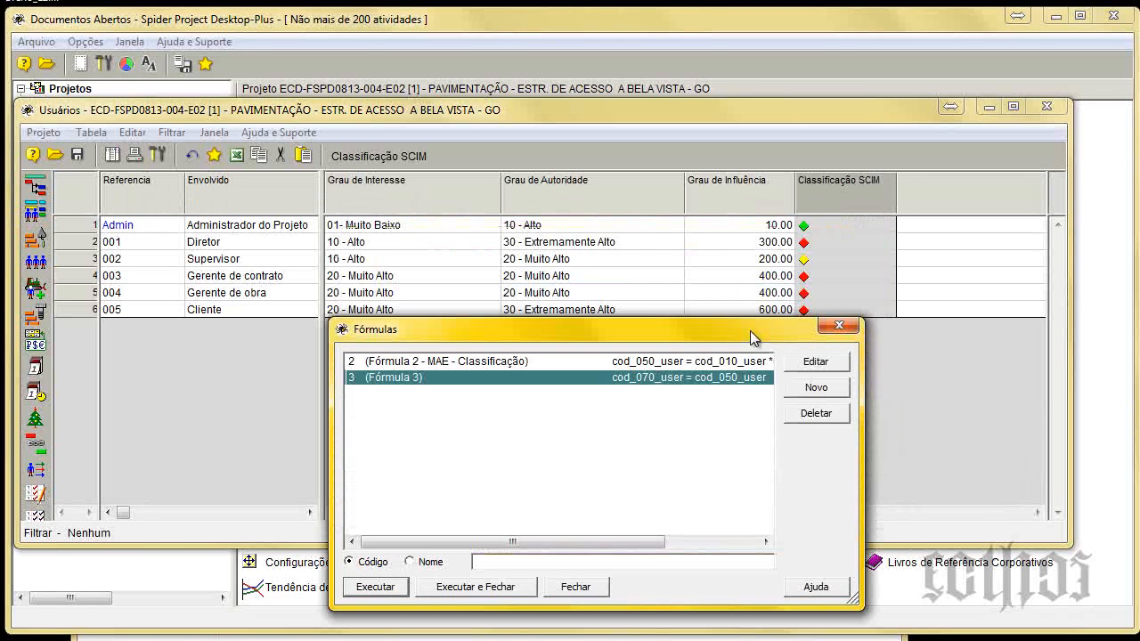
click(837, 325)
click(832, 259)
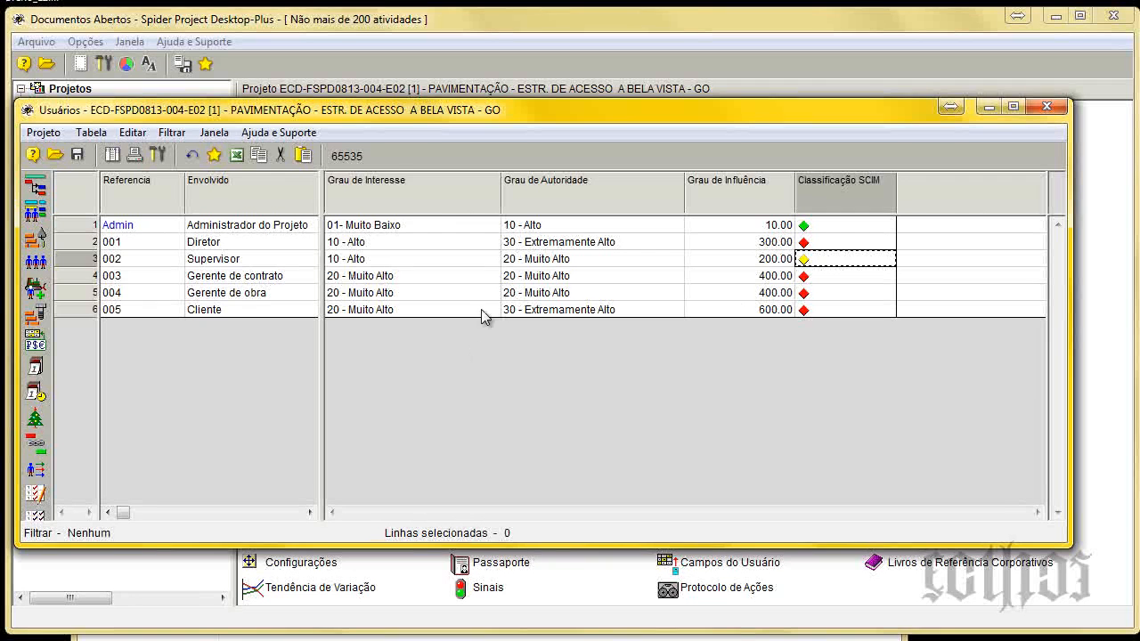
Review the enumerated values of the Grau de Interesse field in its properties and close them.
click(410, 200)
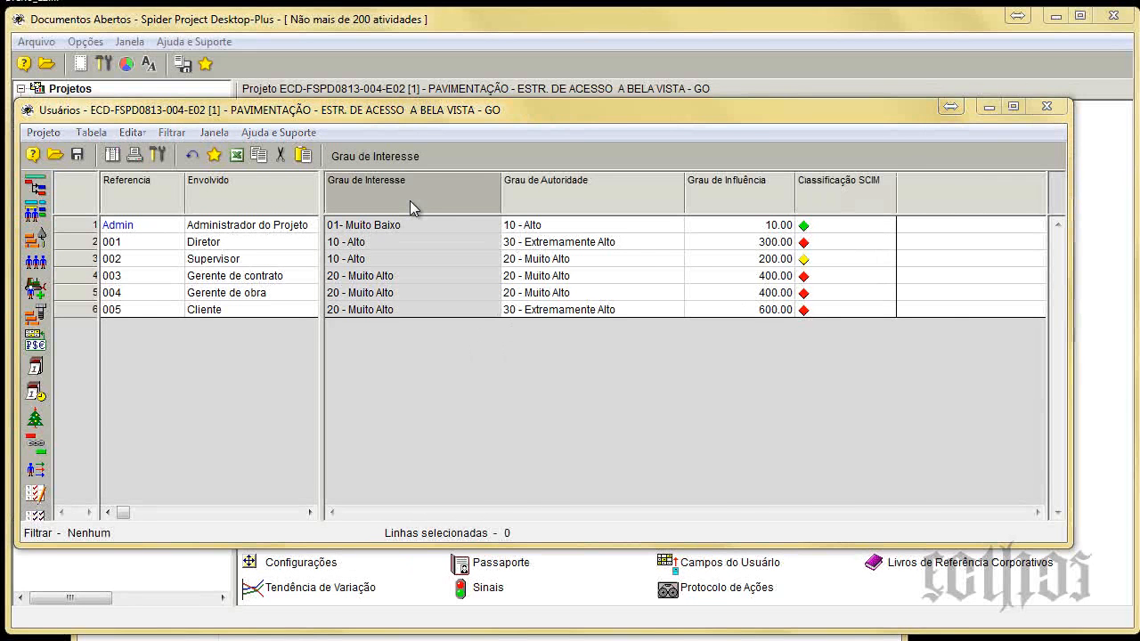
double_click(409, 201)
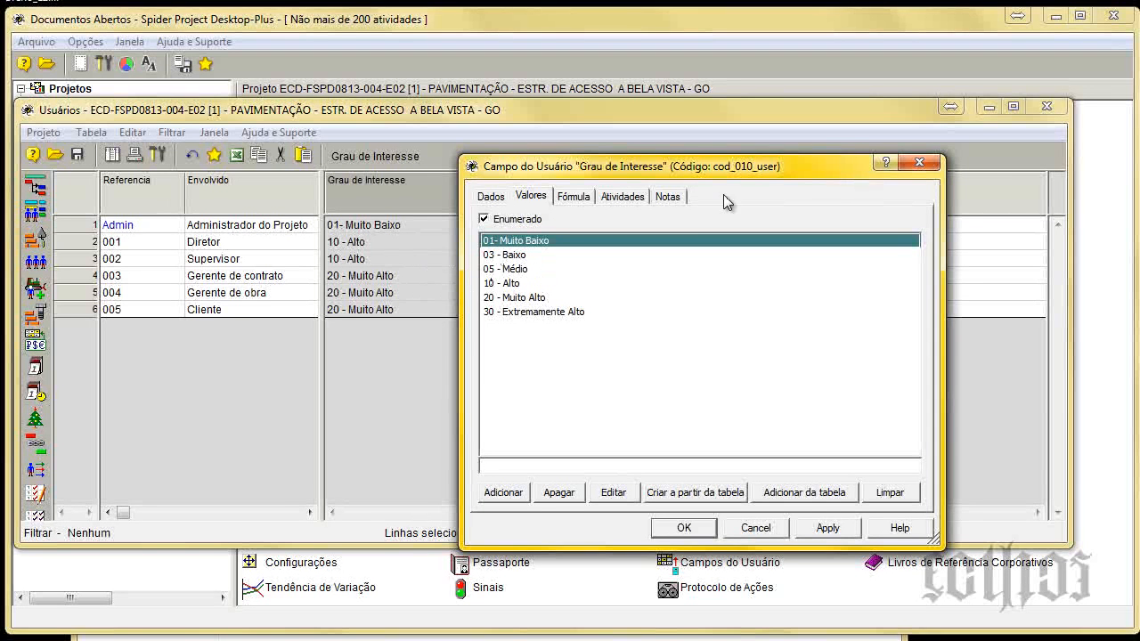
click(919, 162)
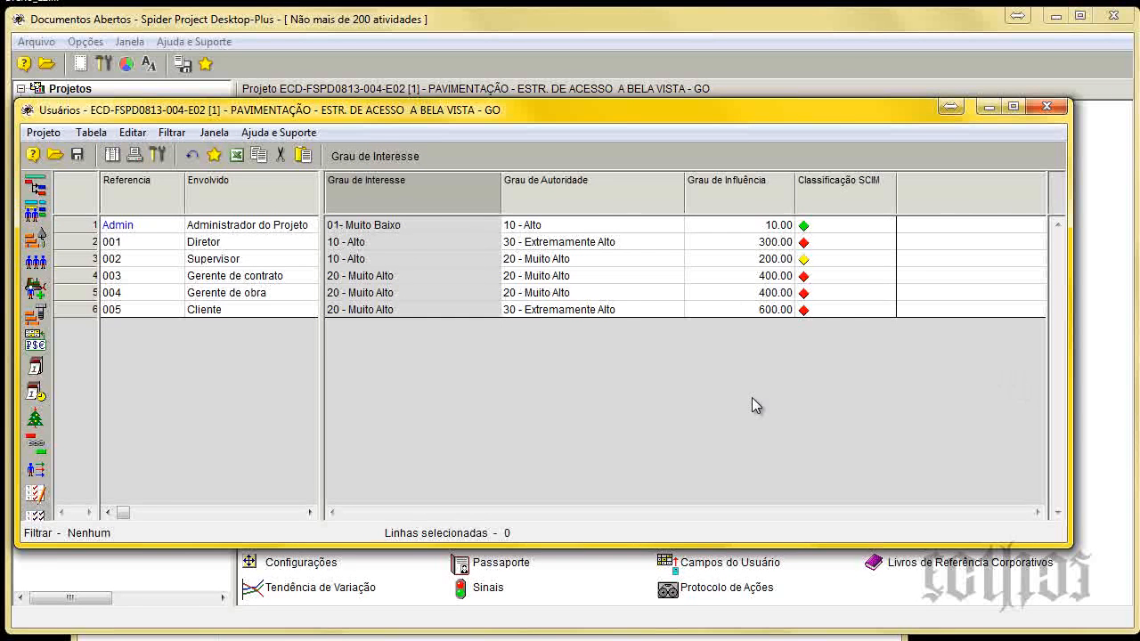
Close the Usuários table, open the Gantt de Atividades in the 001-Apresentação do Projeto configuration and hide the Código EAP column.
click(1029, 113)
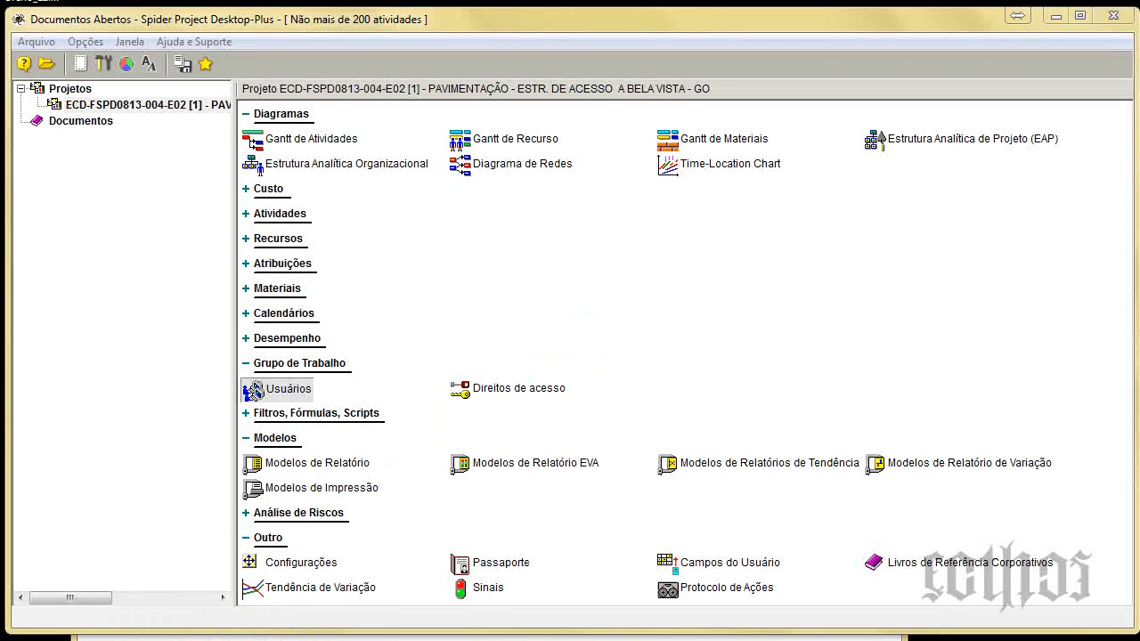
double_click(312, 140)
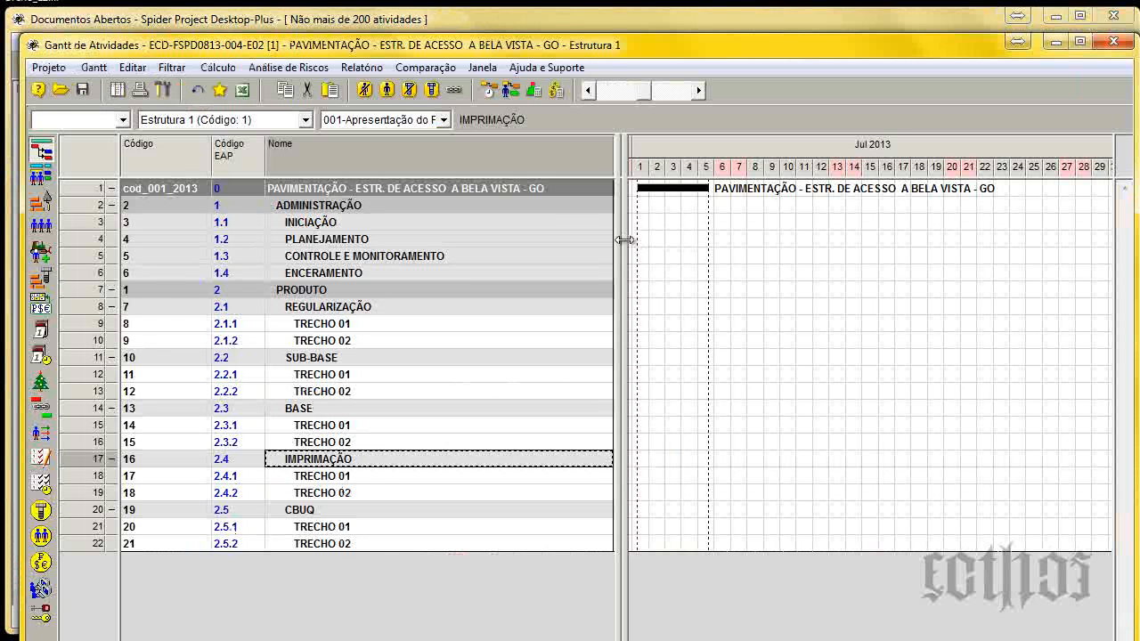
click(442, 119)
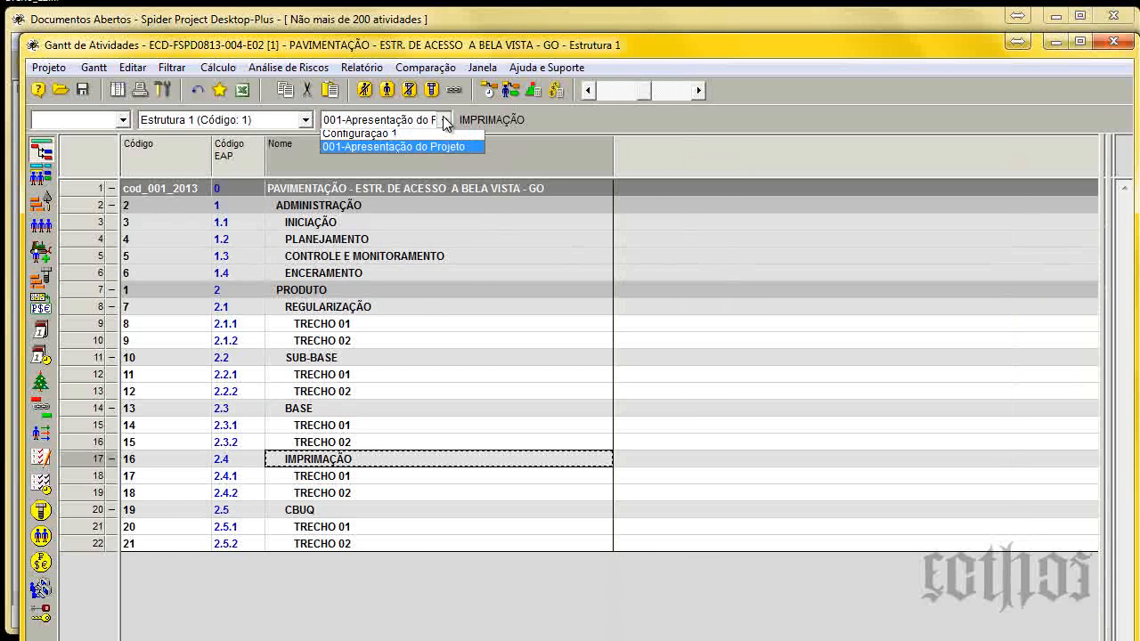
click(372, 138)
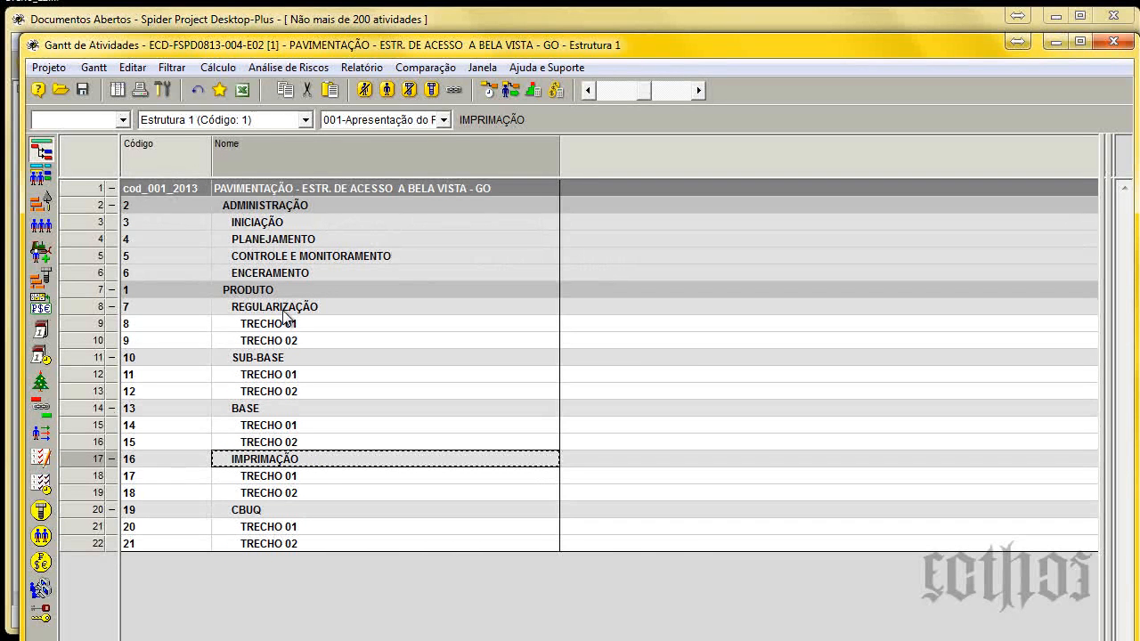
Examine the PRODUTO breakdown by collapsing and re-expanding it and going through its phases and TRECHO activities.
click(111, 289)
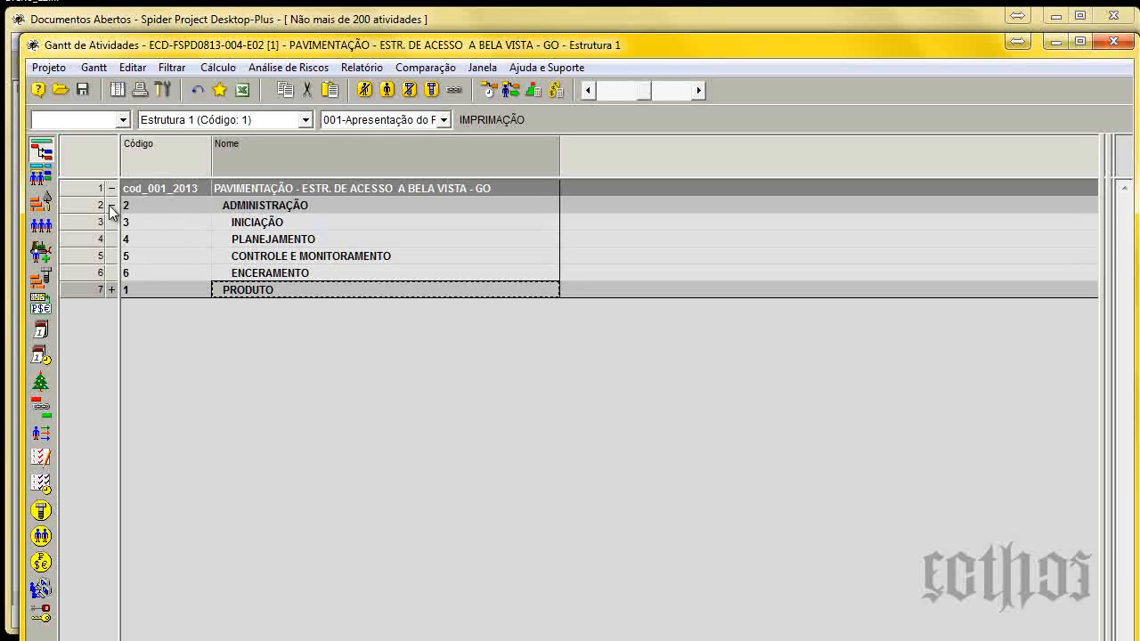
click(112, 289)
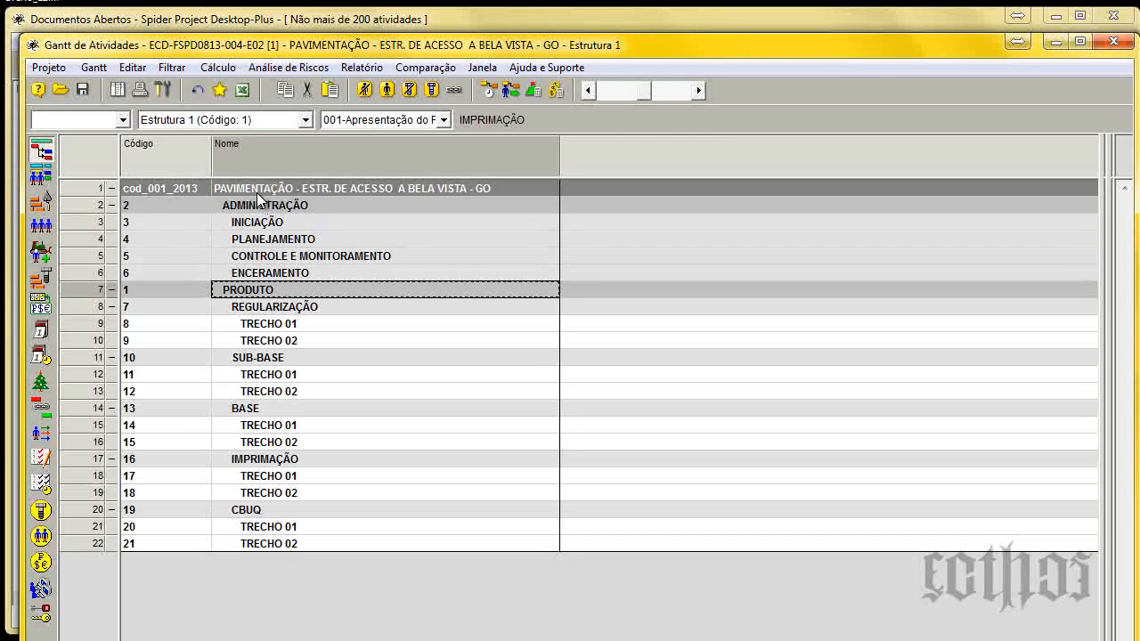
click(261, 312)
click(263, 360)
click(271, 412)
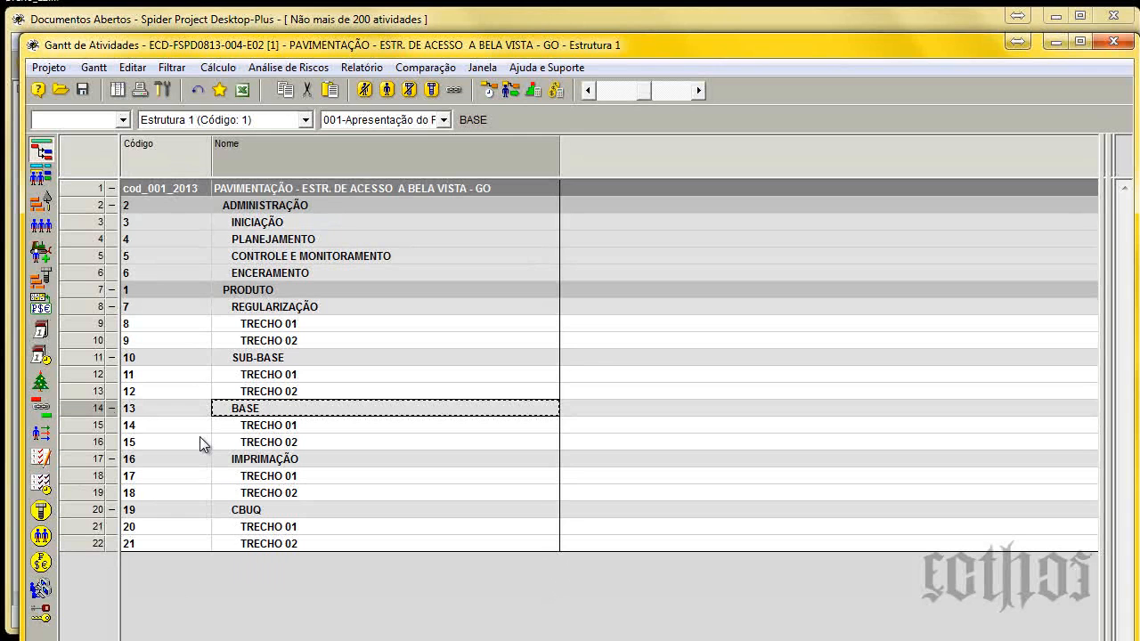
click(283, 329)
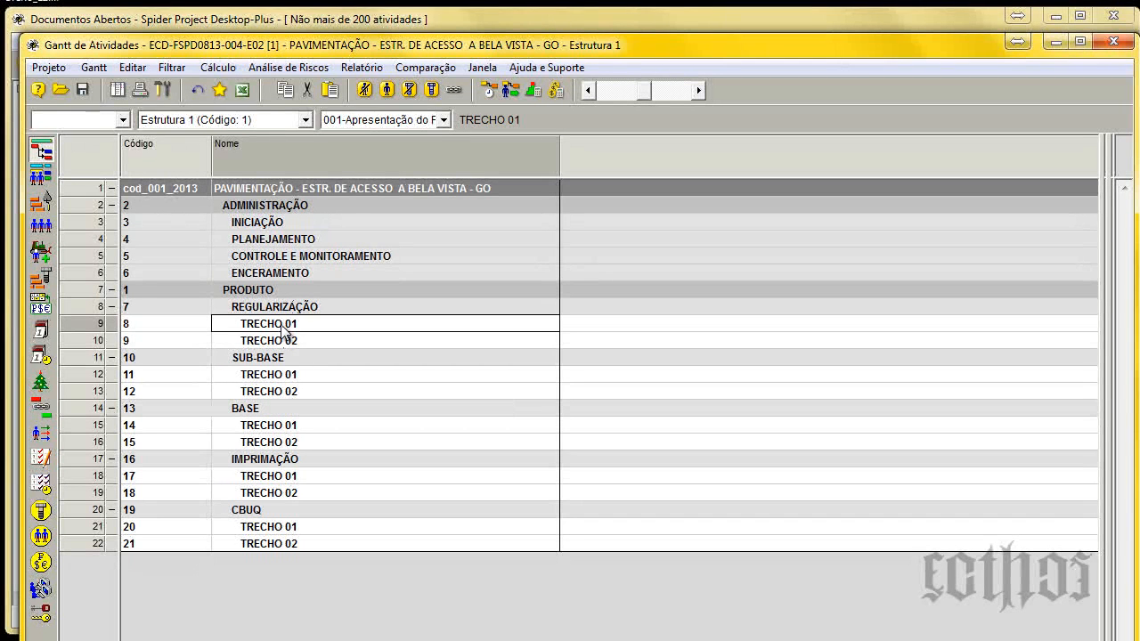
key(Down)
Collapse the REGULARIZAÇÃO, SUB-BASE, BASE and IMPRIMAÇÃO phases to view the hierarchy, and expand them all again.
click(112, 307)
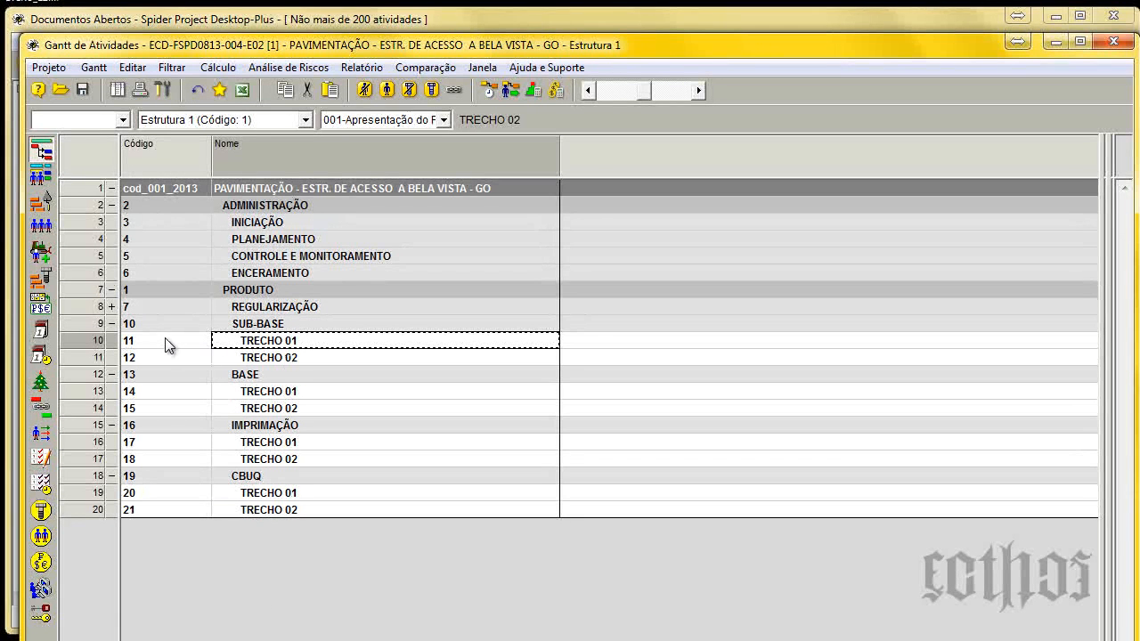
click(112, 323)
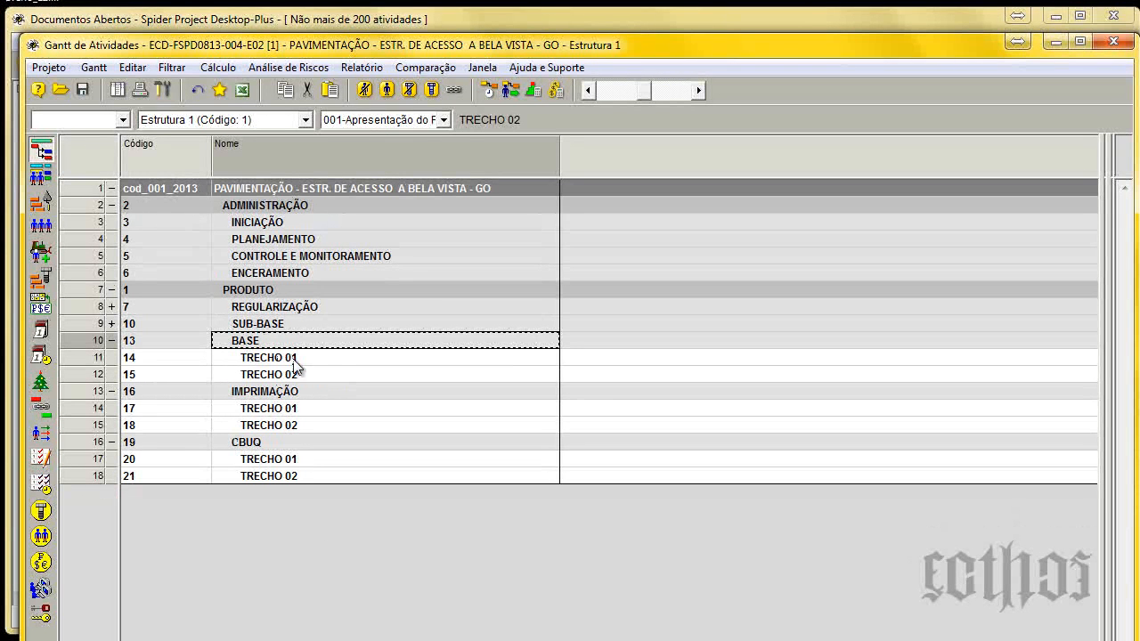
click(262, 309)
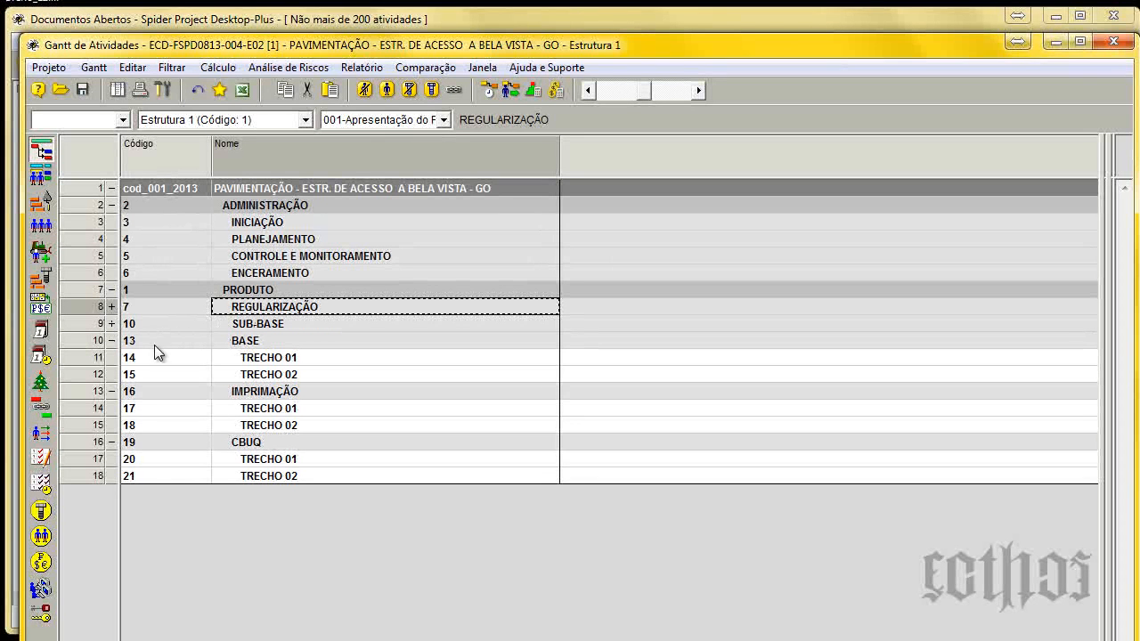
click(111, 340)
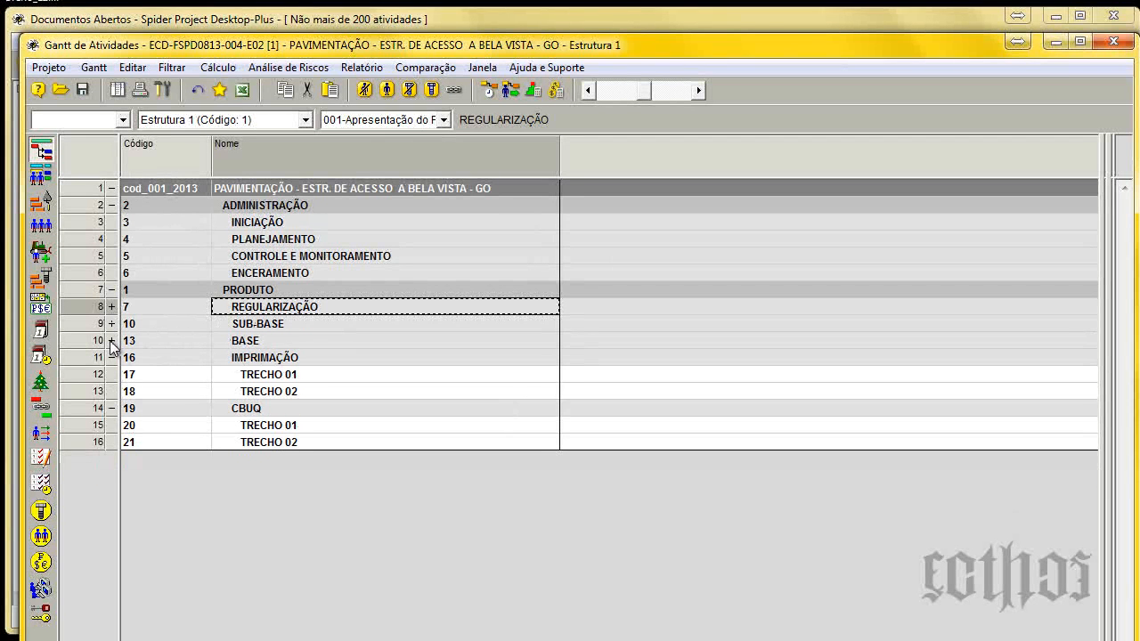
click(111, 358)
click(111, 358)
click(113, 340)
click(113, 326)
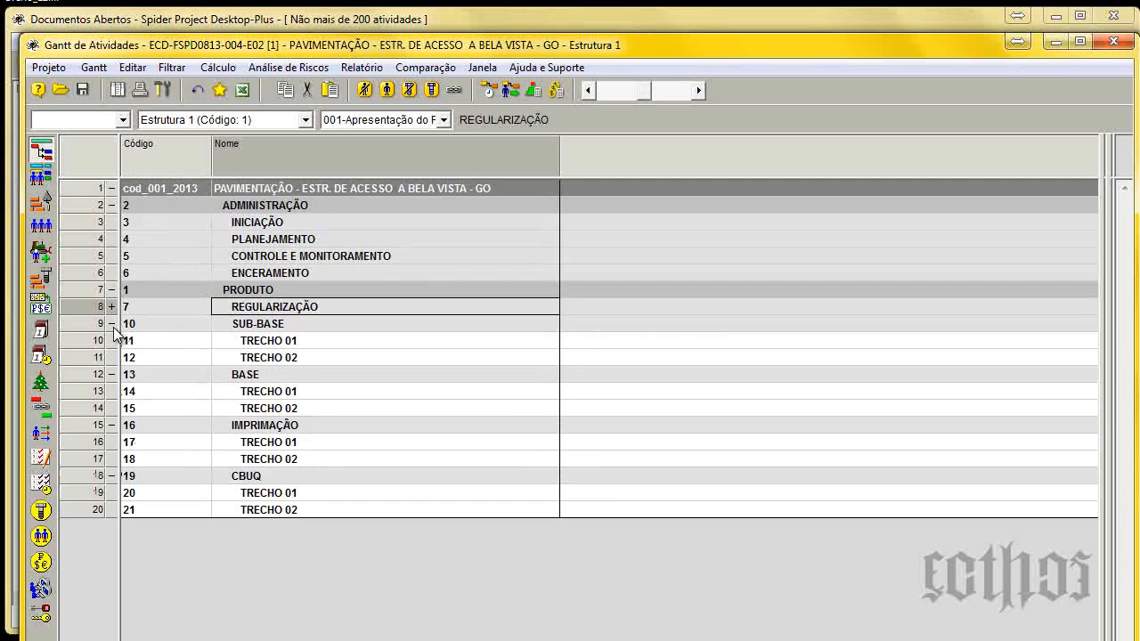
click(111, 306)
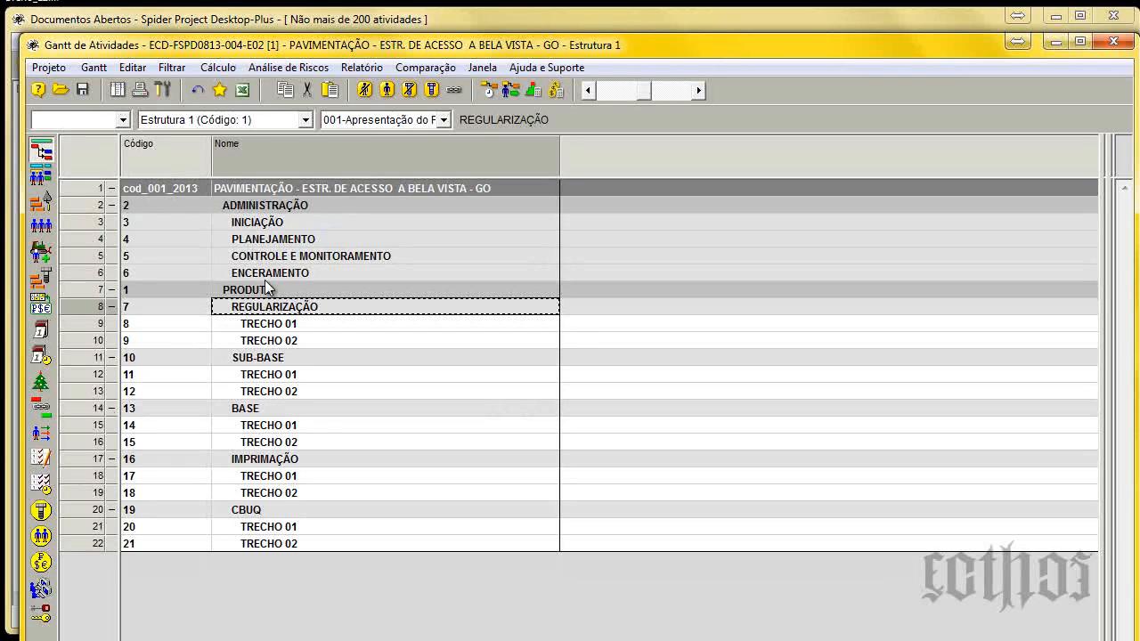
Show the Código EAP column between the Código and Nome columns of the Gantt table.
right_click(232, 153)
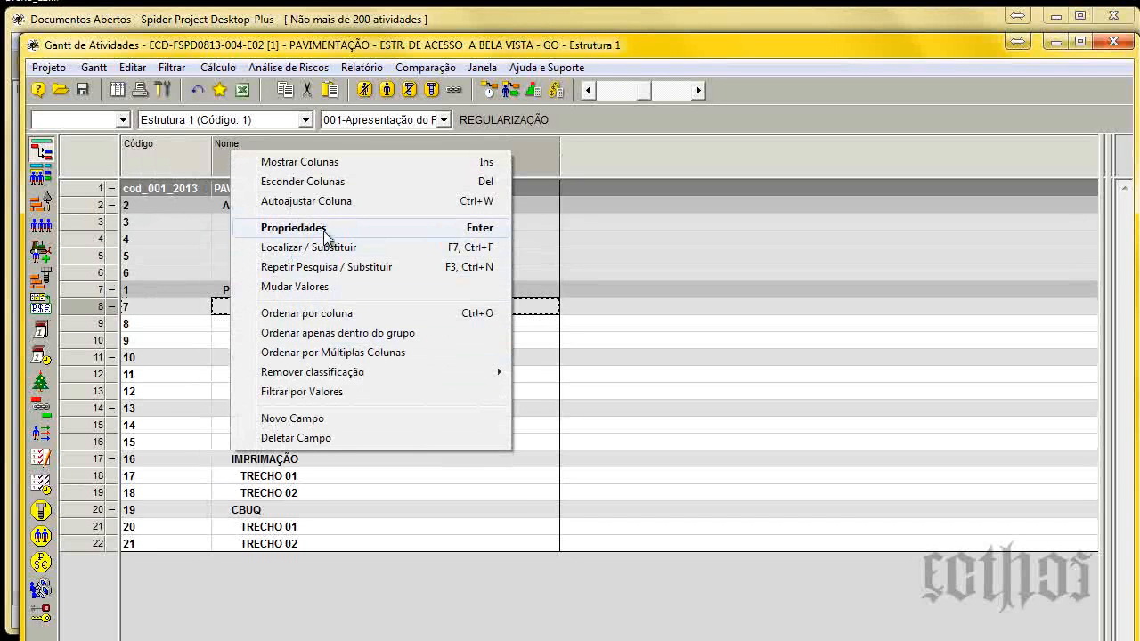
click(285, 162)
click(445, 377)
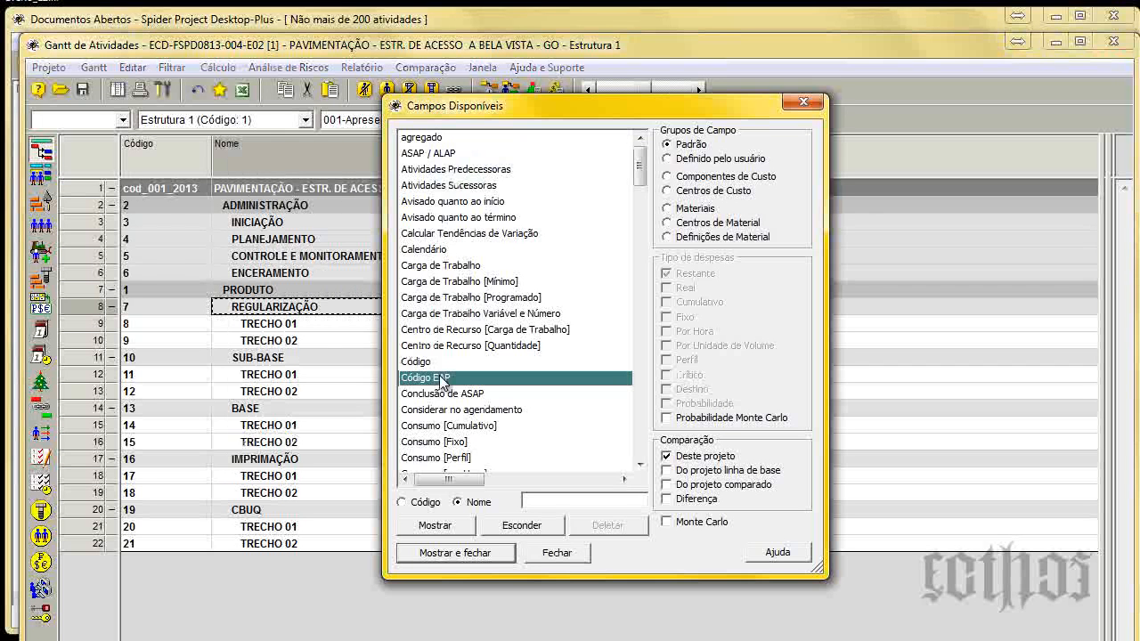
click(469, 554)
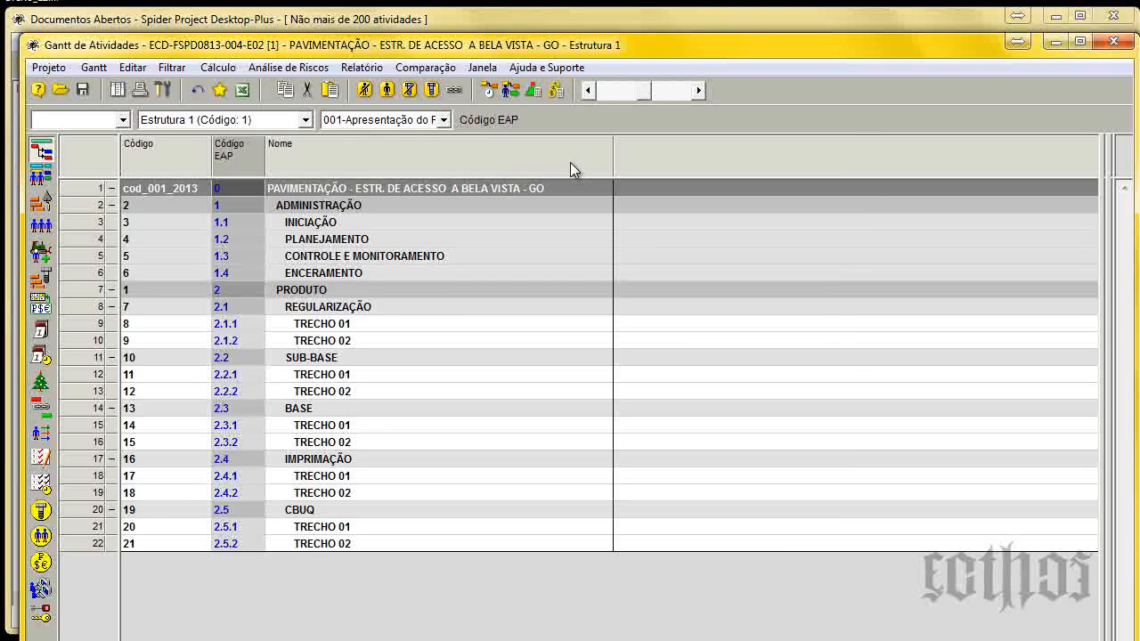
Add the standard Notas field as a column after Nome and close the available fields list.
right_click(704, 156)
click(712, 160)
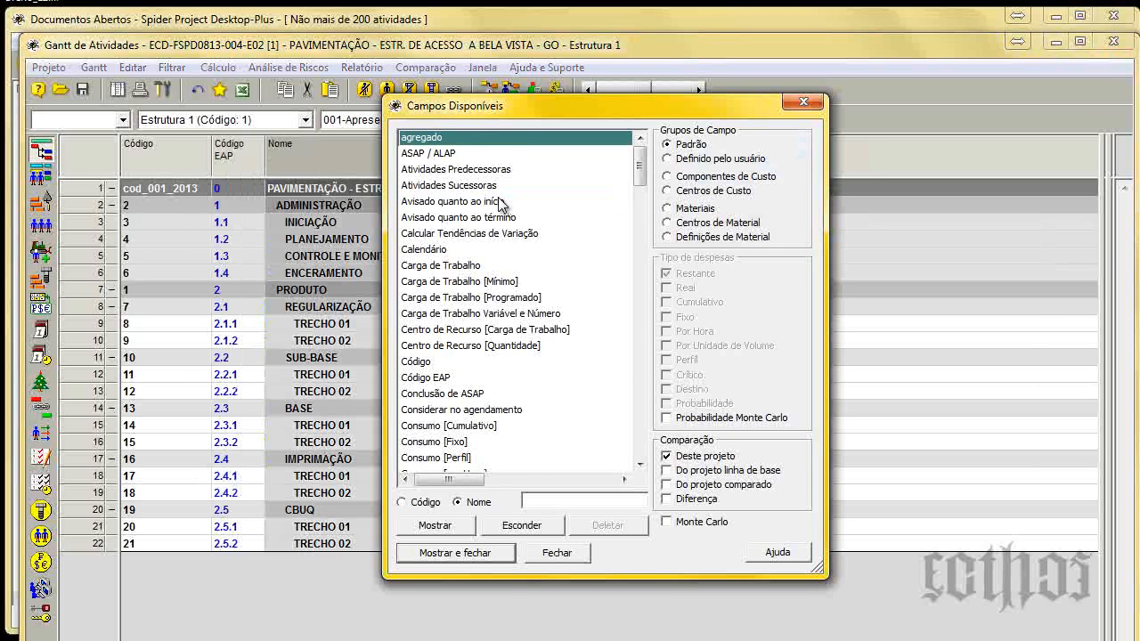
text(not)
click(445, 527)
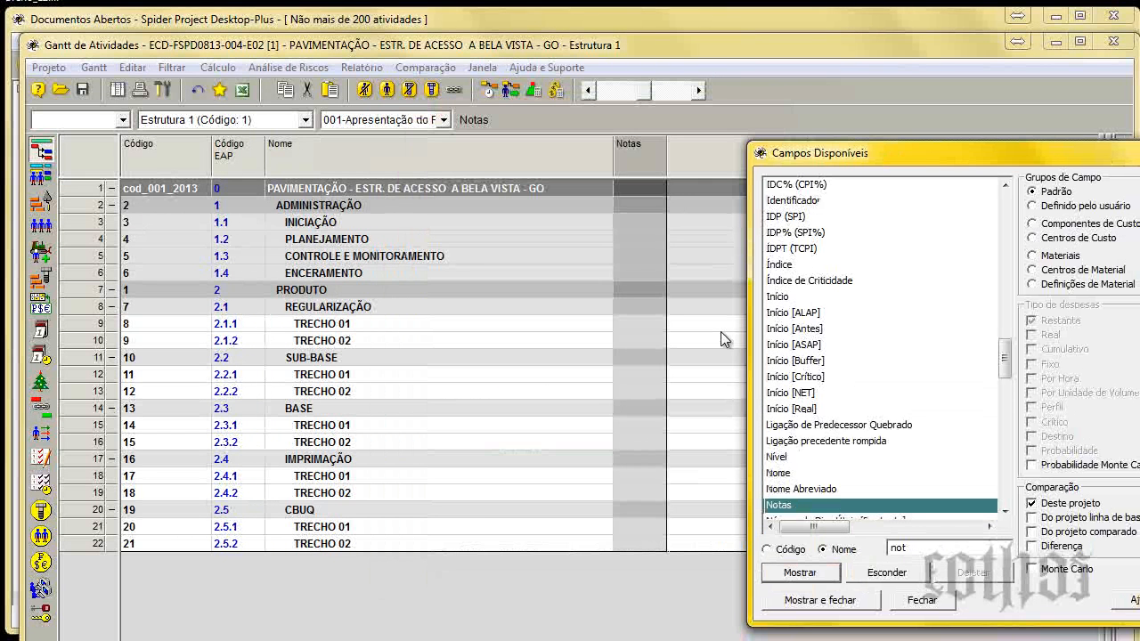
drag(855, 153, 631, 149)
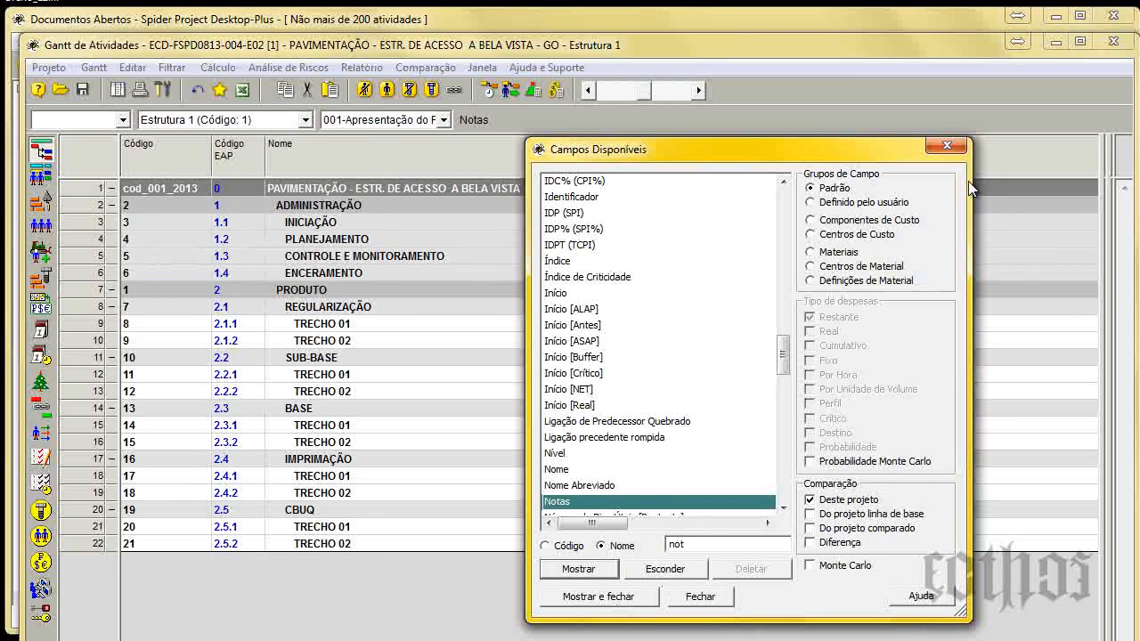
click(953, 151)
Create a new text user field named Responsável and move its column after Notas.
right_click(627, 148)
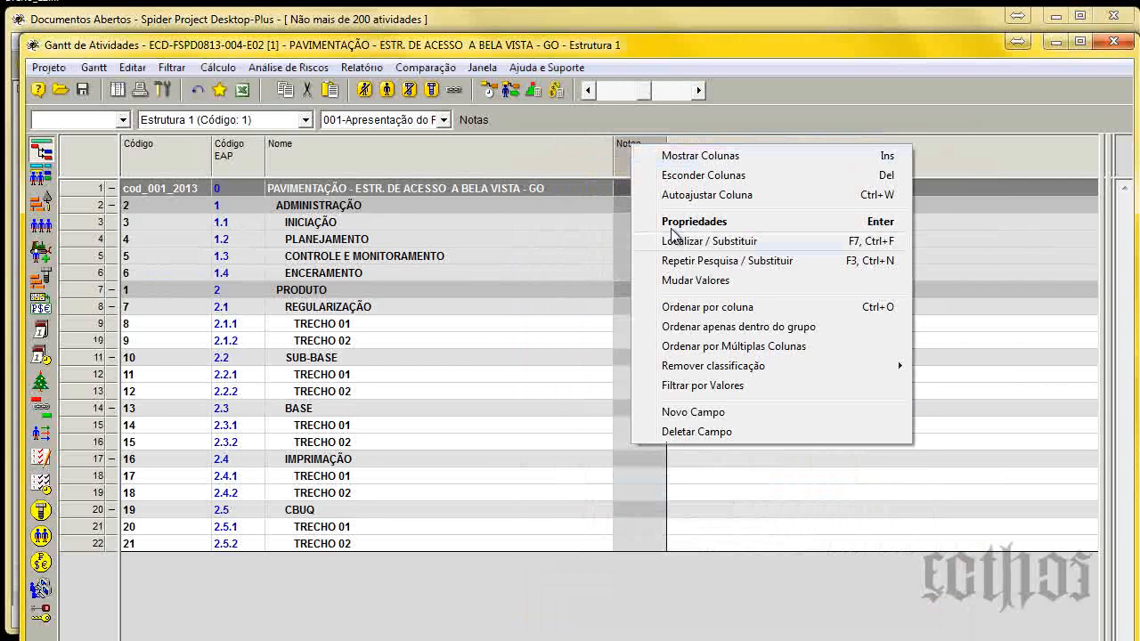
click(695, 412)
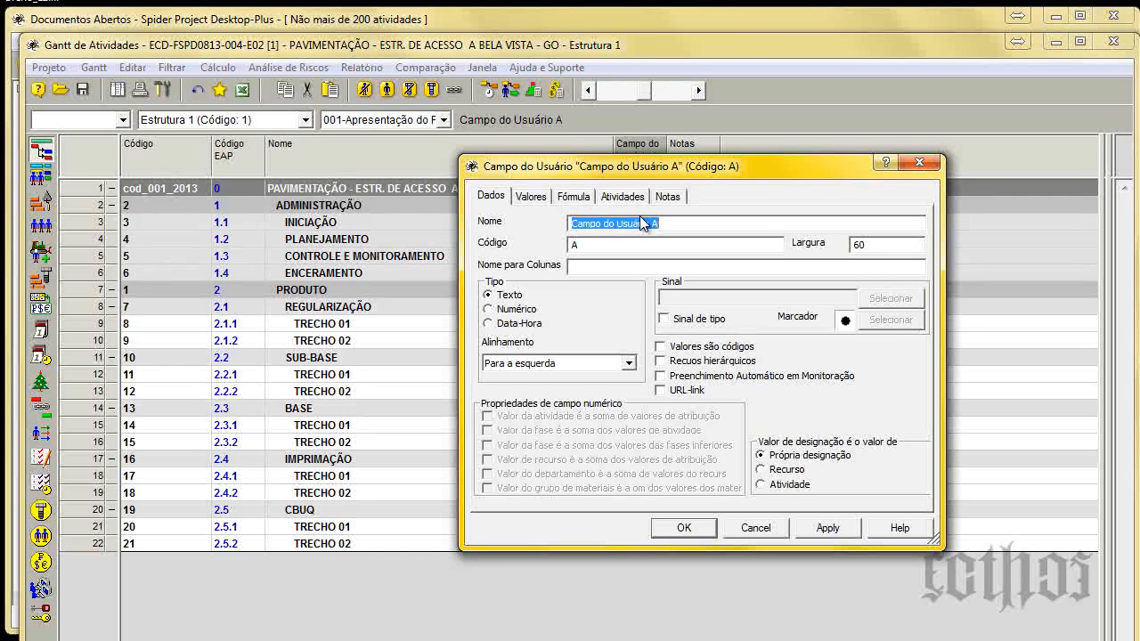
text(Responsável)
key(Return)
drag(644, 165, 763, 165)
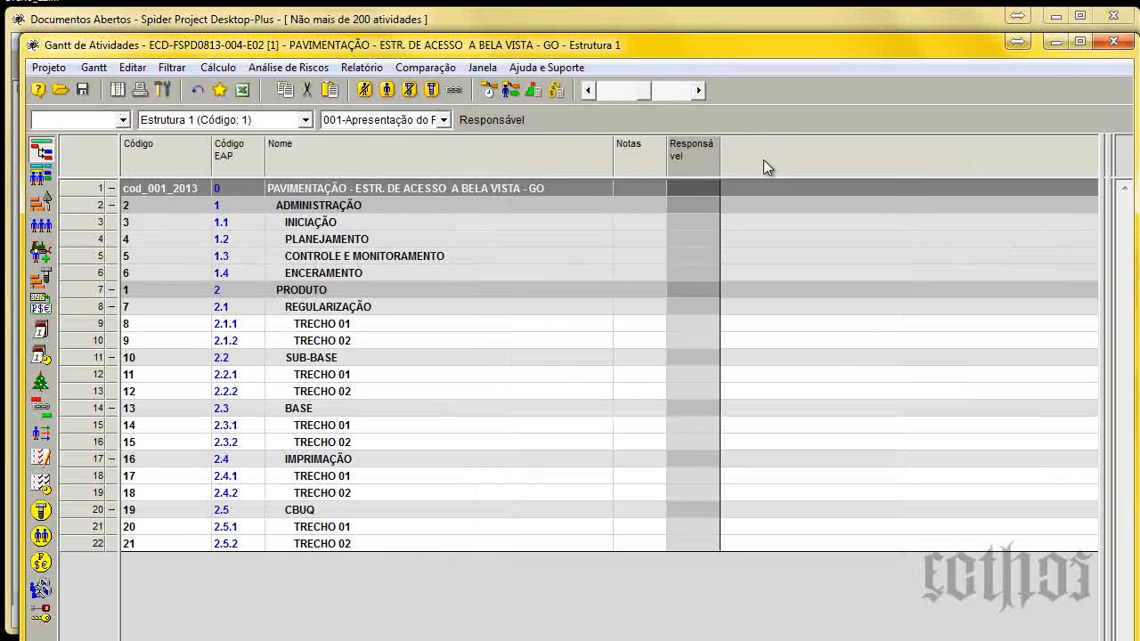
Widen the Responsável column until its heading fits on one line, and widen the Notas column slightly.
click(669, 323)
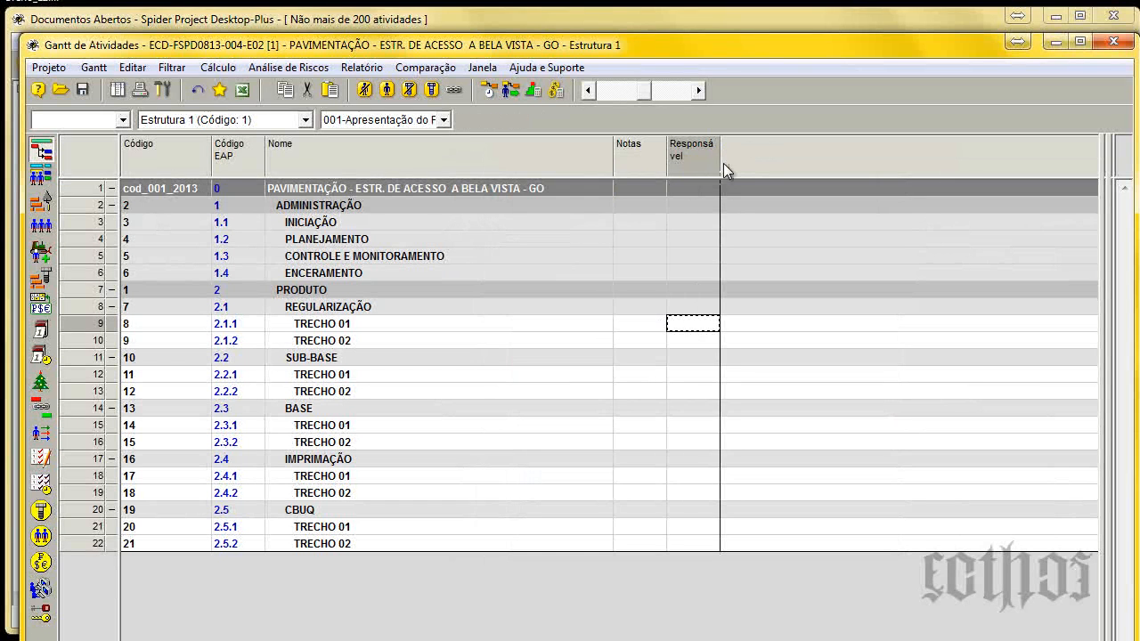
drag(721, 163, 741, 160)
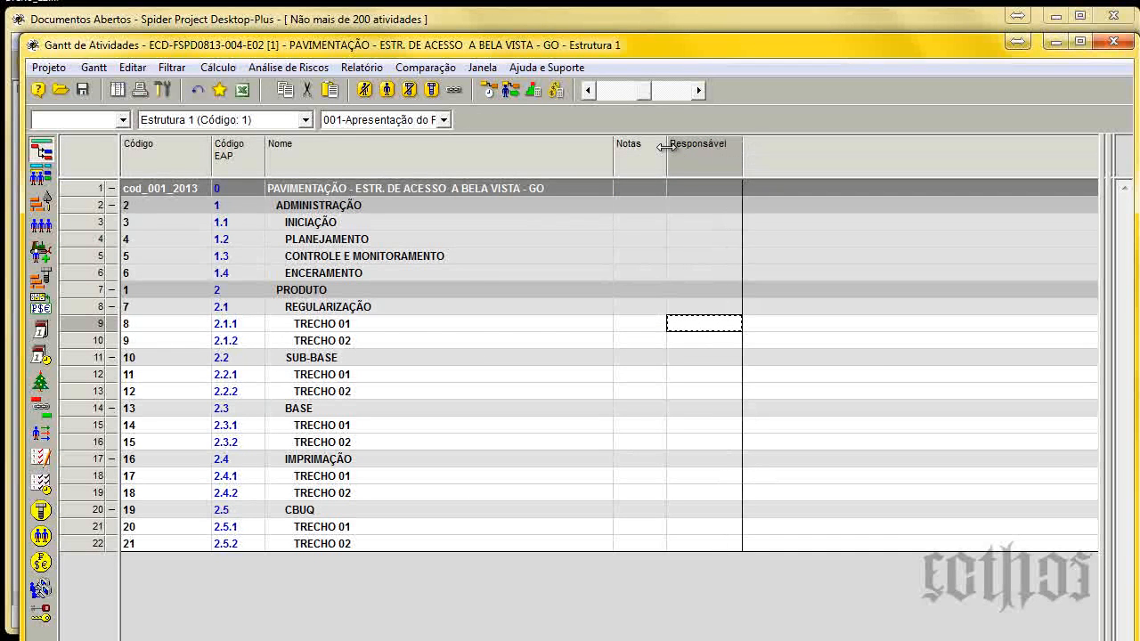
drag(667, 155, 683, 159)
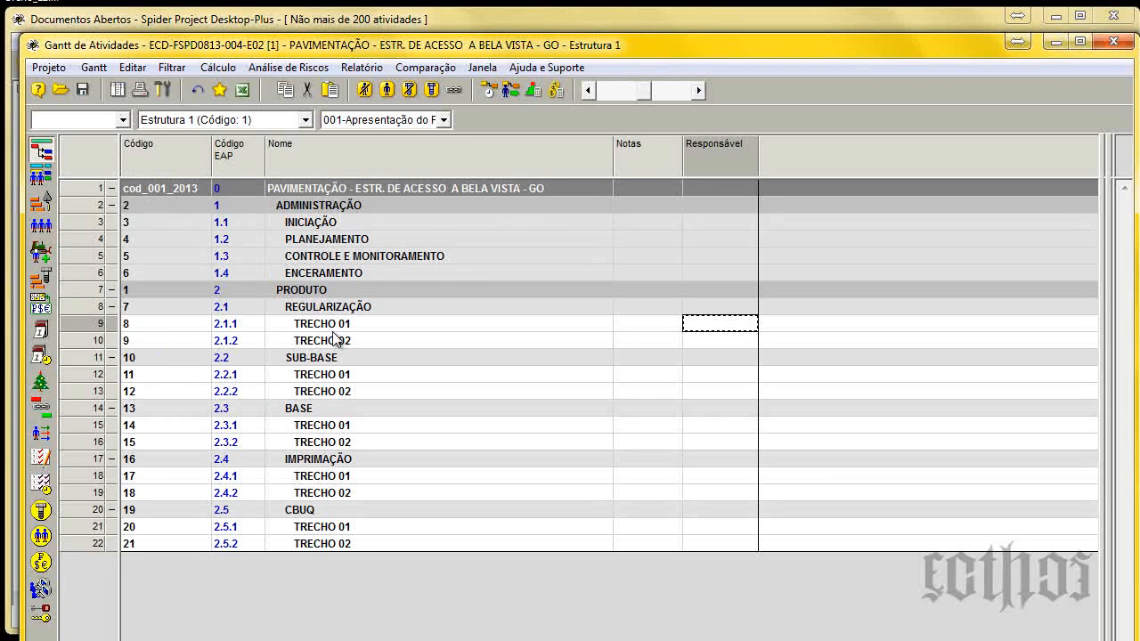
Widen the Notas column of the Gantt table and select the Código column.
drag(683, 163, 711, 163)
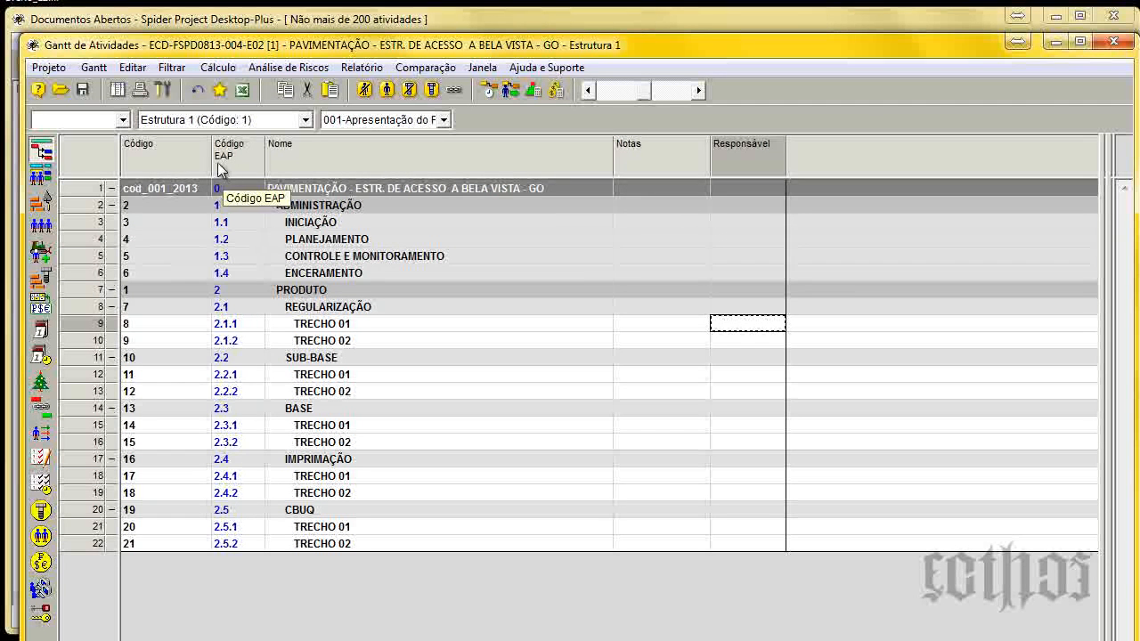
click(174, 156)
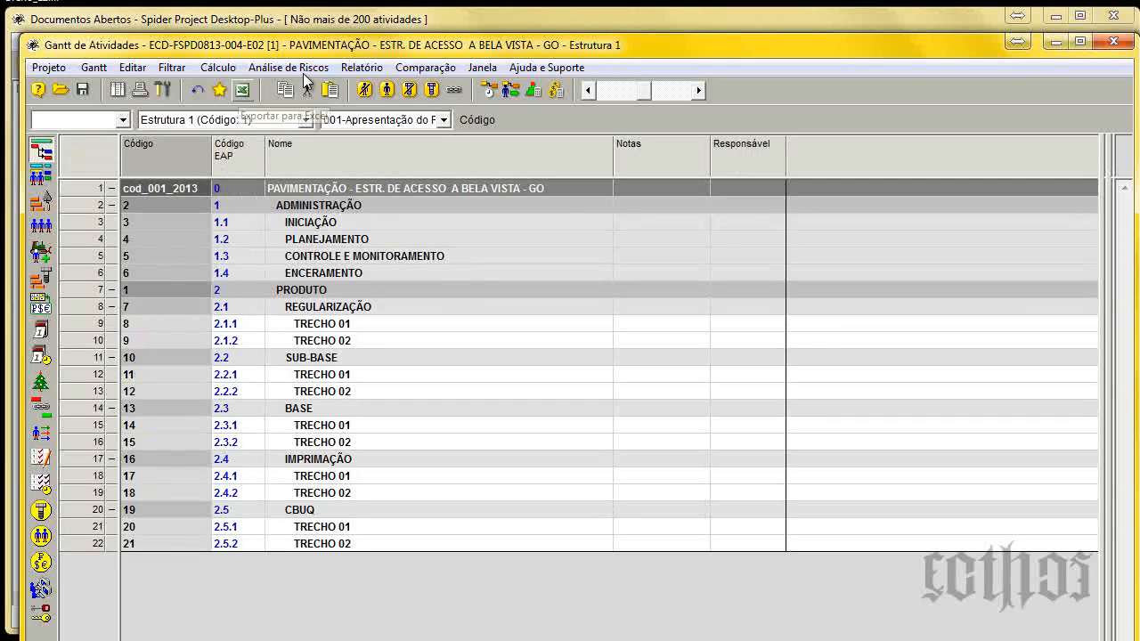
Open the project's Estrutura Analítica Organizacional diagram and enlarge its window to fill the screen.
click(114, 94)
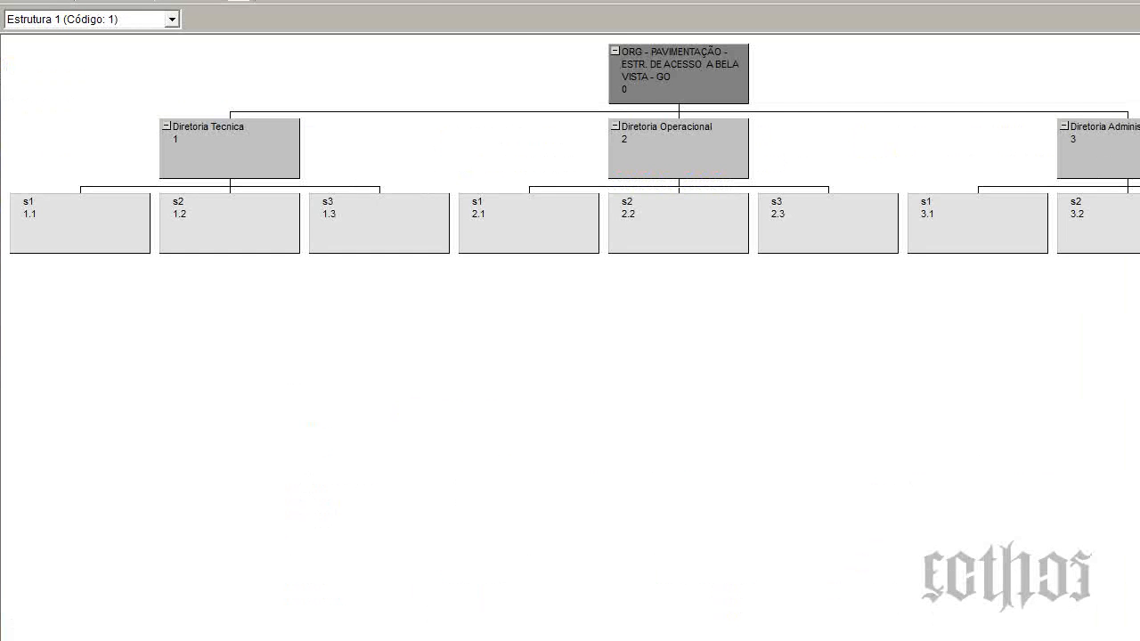
drag(895, 0, 701, 13)
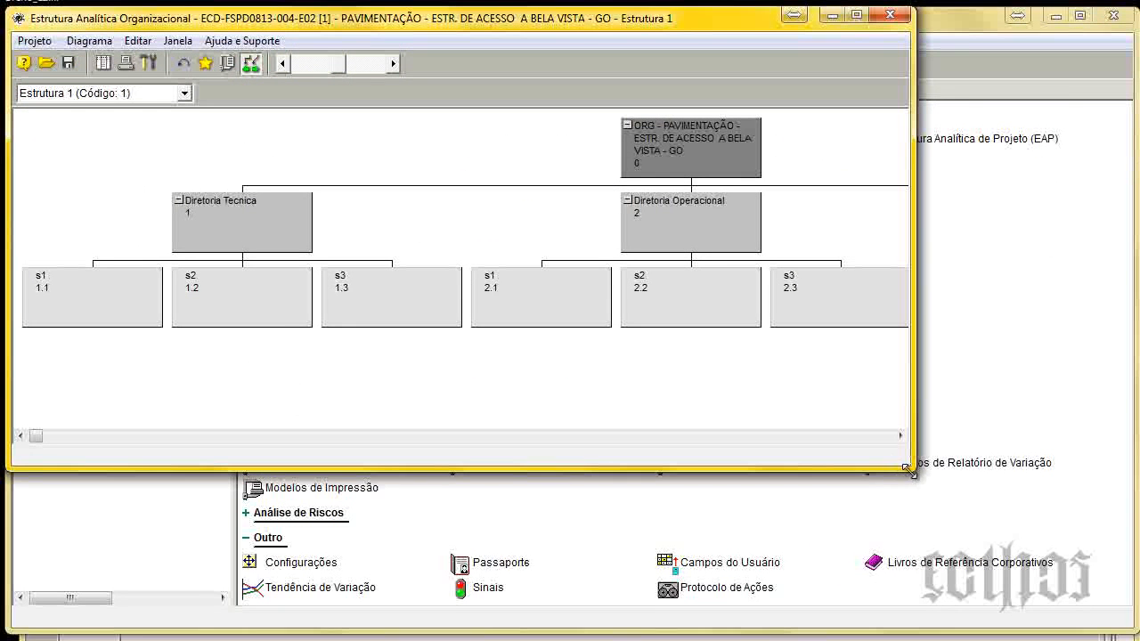
drag(911, 469, 1110, 633)
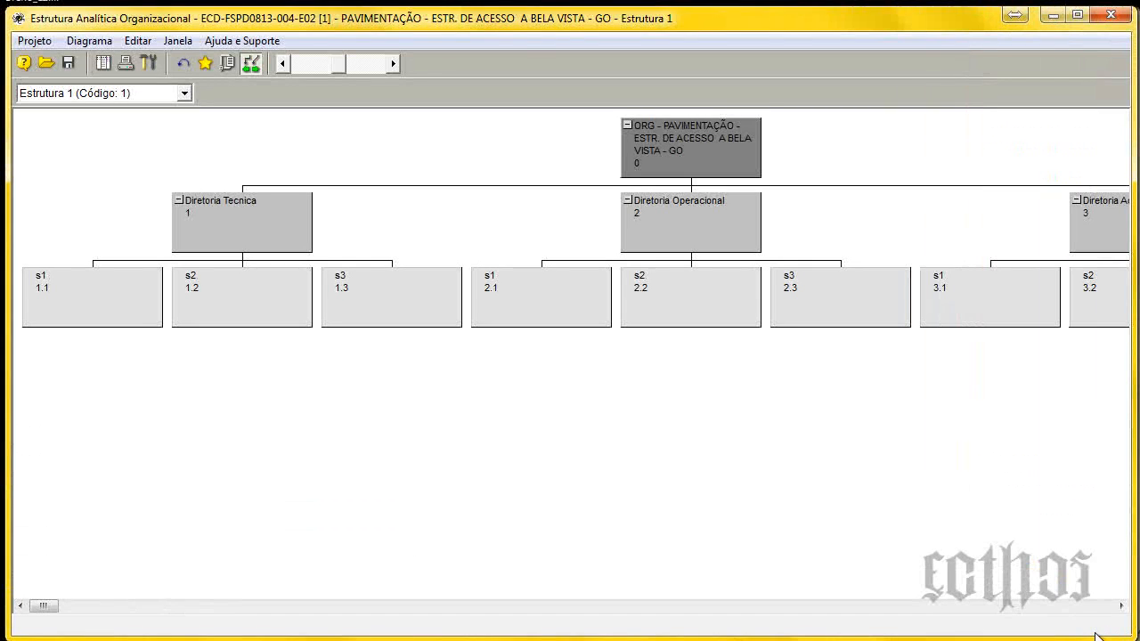
Examine the organizational diagram's structure type settings and the fields available for its box template, leaving both unchanged.
click(149, 63)
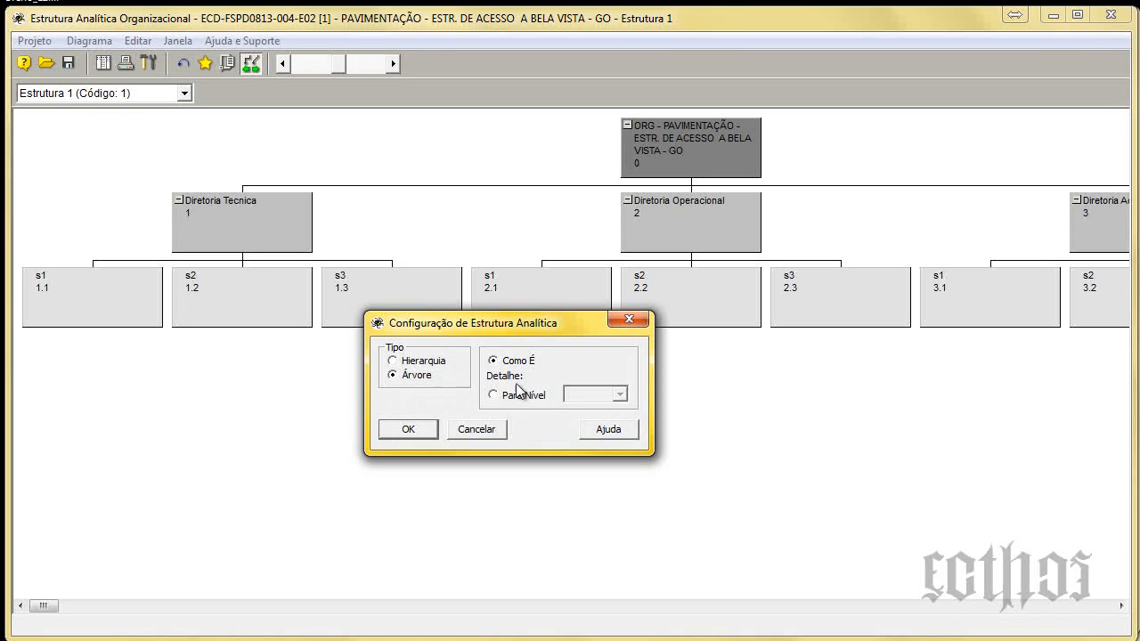
click(628, 319)
click(228, 64)
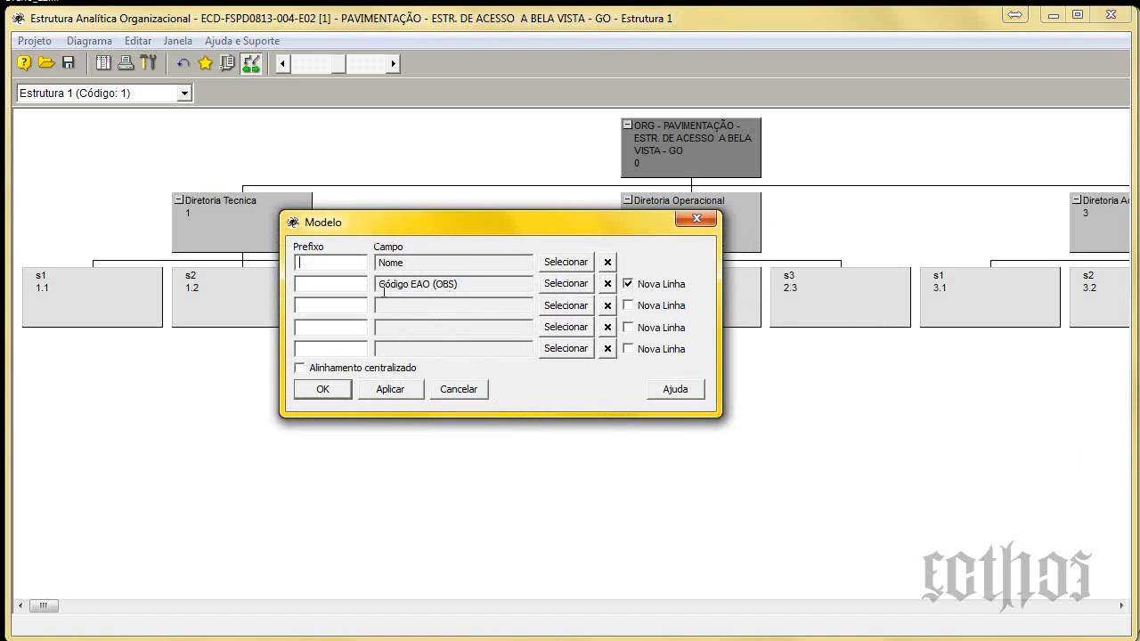
click(567, 307)
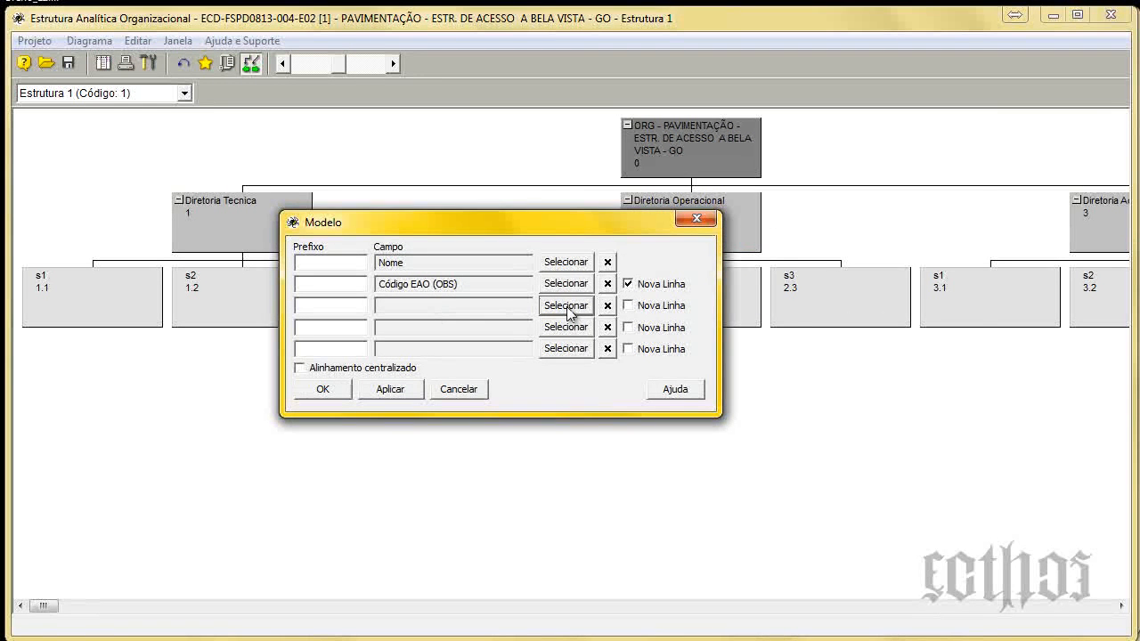
click(868, 202)
click(946, 145)
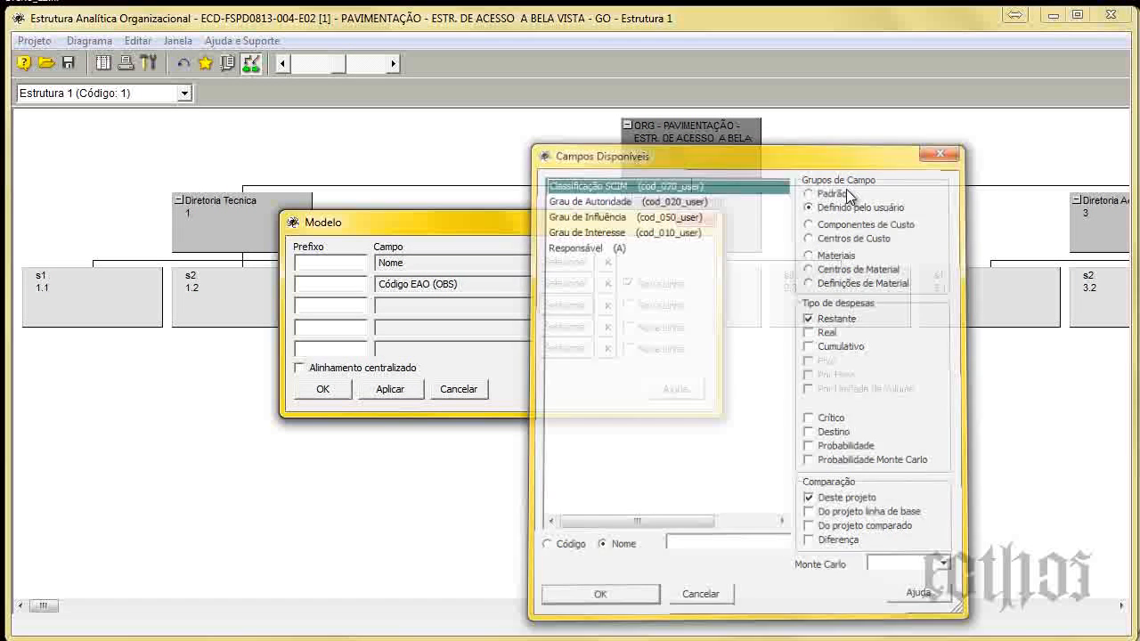
click(695, 220)
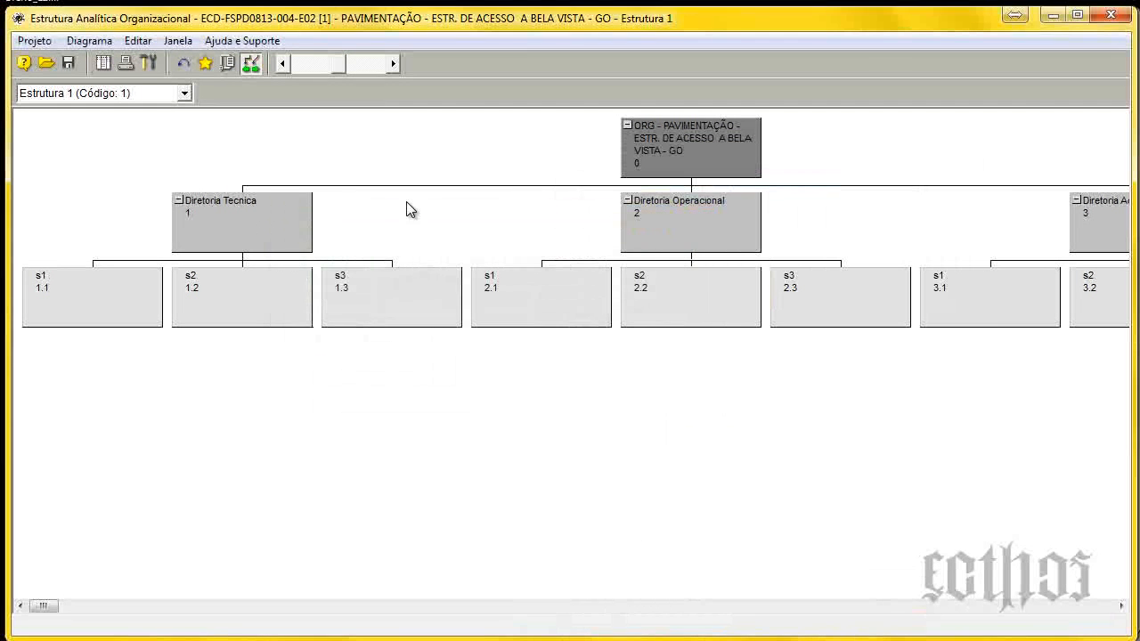
Check the organizational diagram's print view and close the diagram.
click(123, 65)
drag(750, 64, 670, 39)
click(1131, 37)
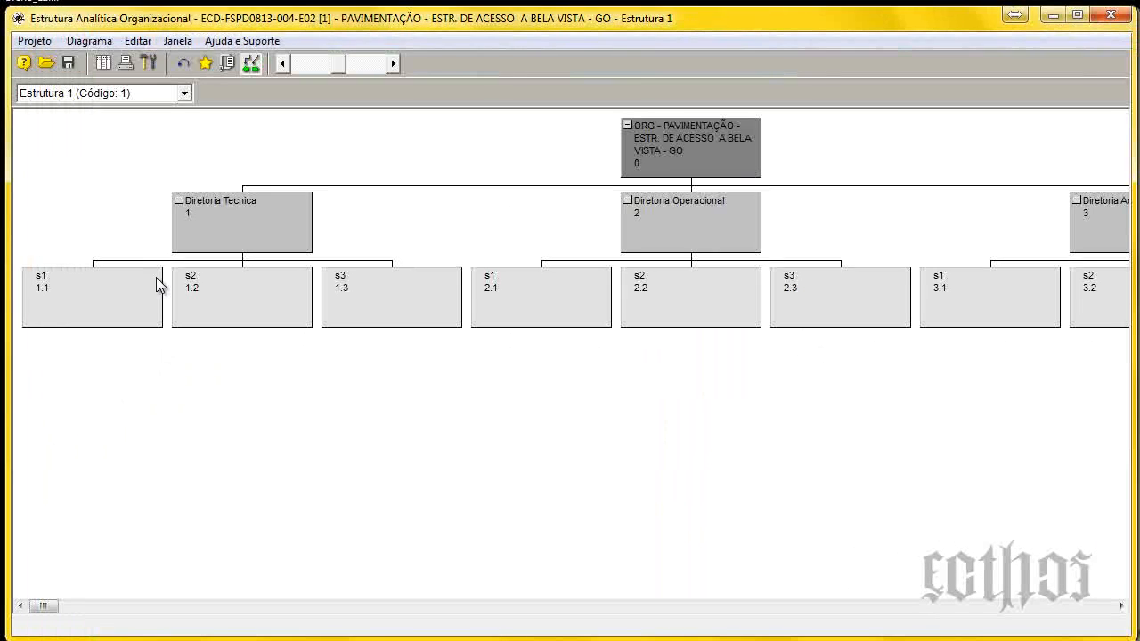
click(1116, 17)
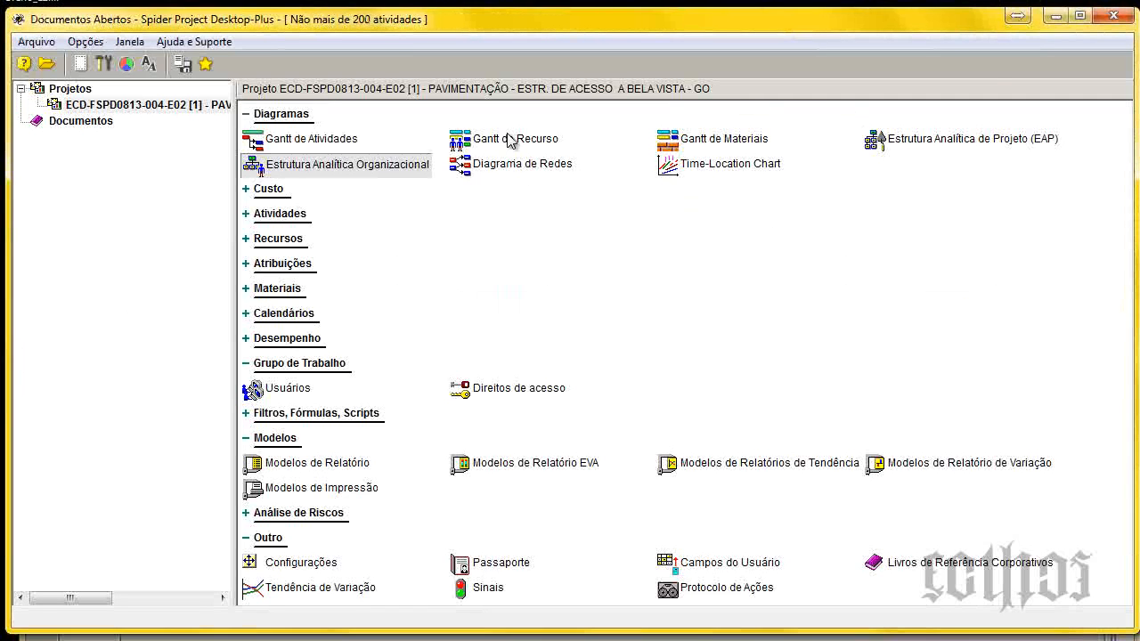
Open the Gantt de Recurso and apply the 001-Apresentação do Projeto configuration to its table.
double_click(510, 141)
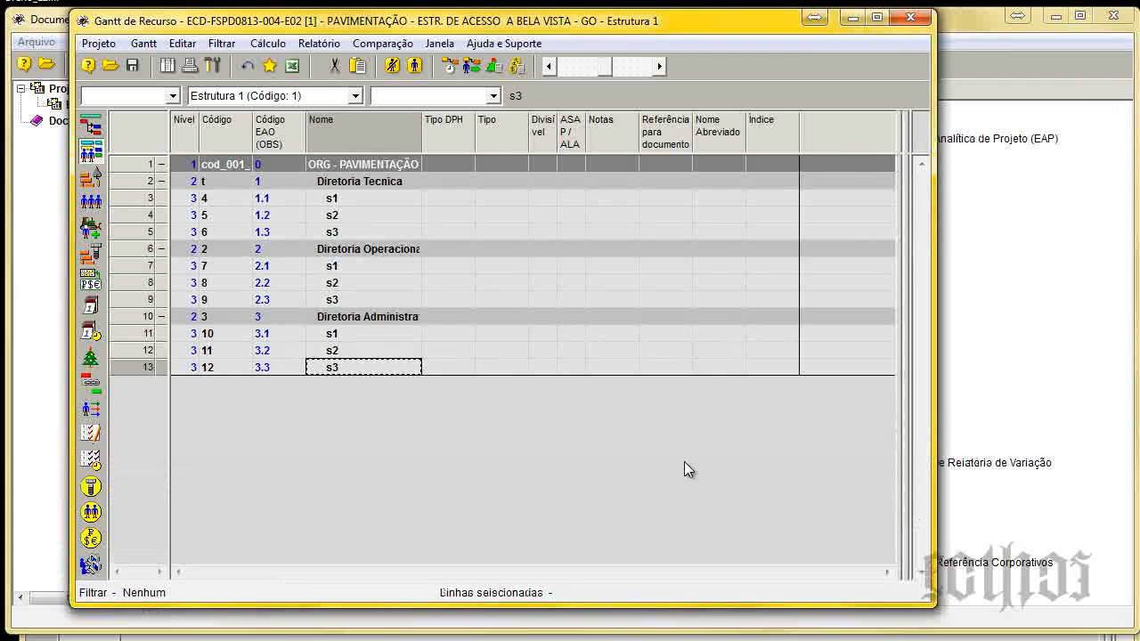
click(492, 96)
click(472, 126)
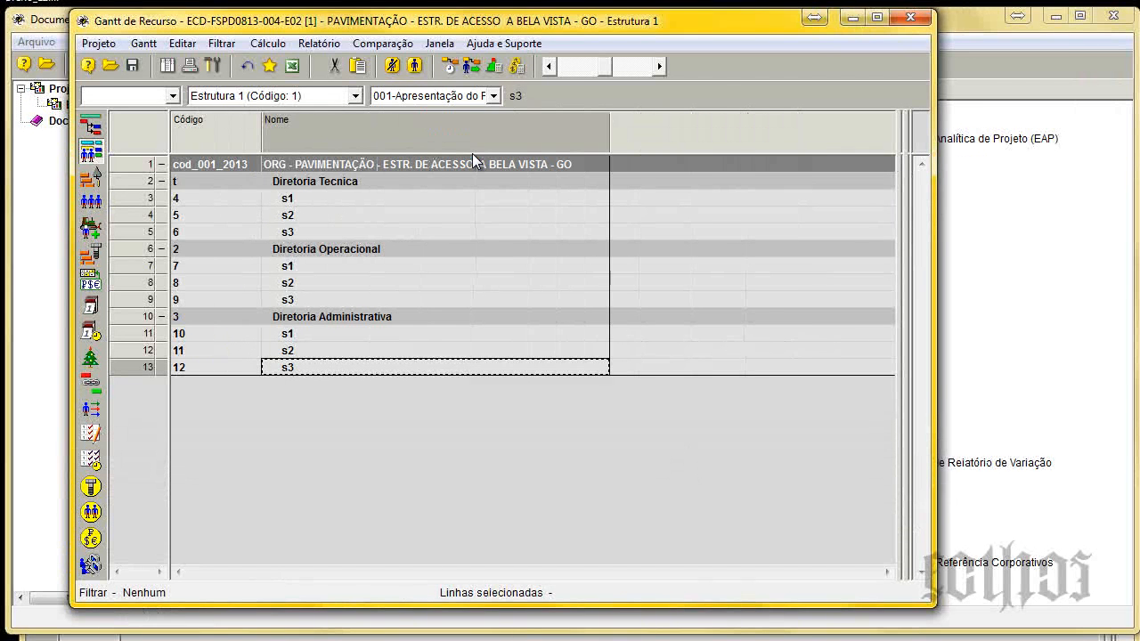
drag(897, 264, 946, 269)
click(169, 65)
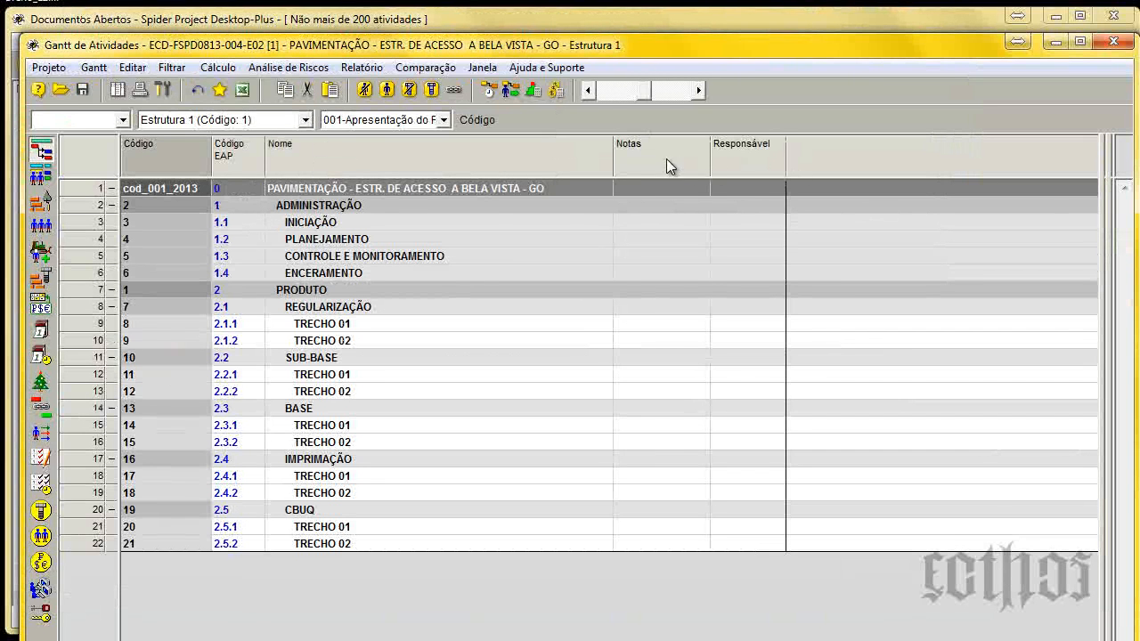
Add the standard field Duração, Dias [Restante] as a column after Responsável in the Gantt de Atividades and close the field list.
right_click(846, 158)
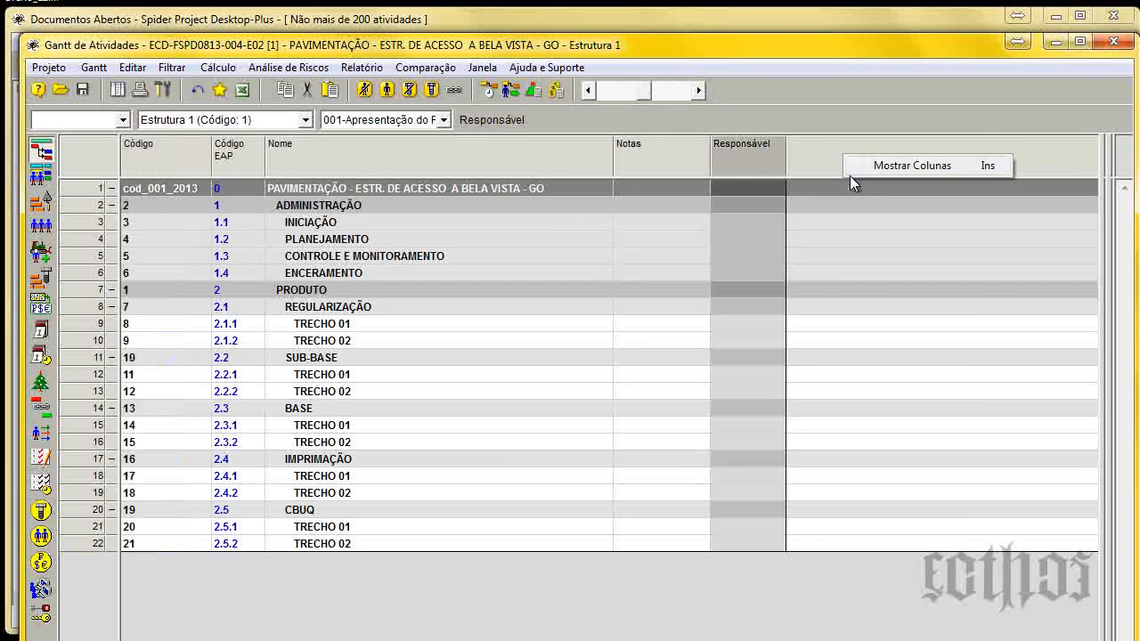
click(866, 167)
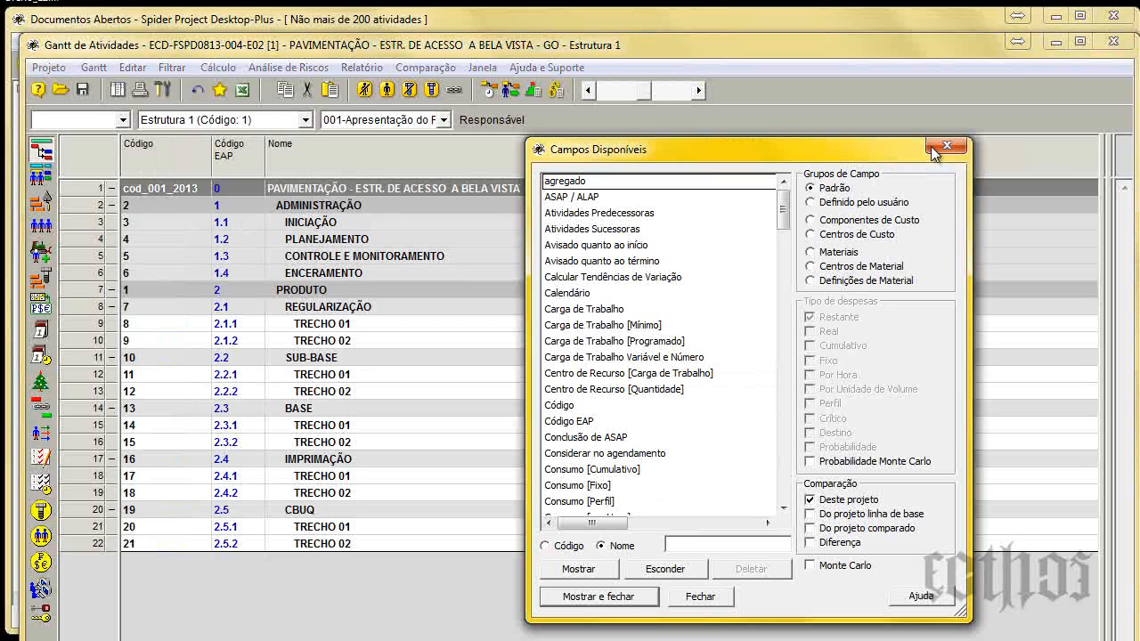
key(End)
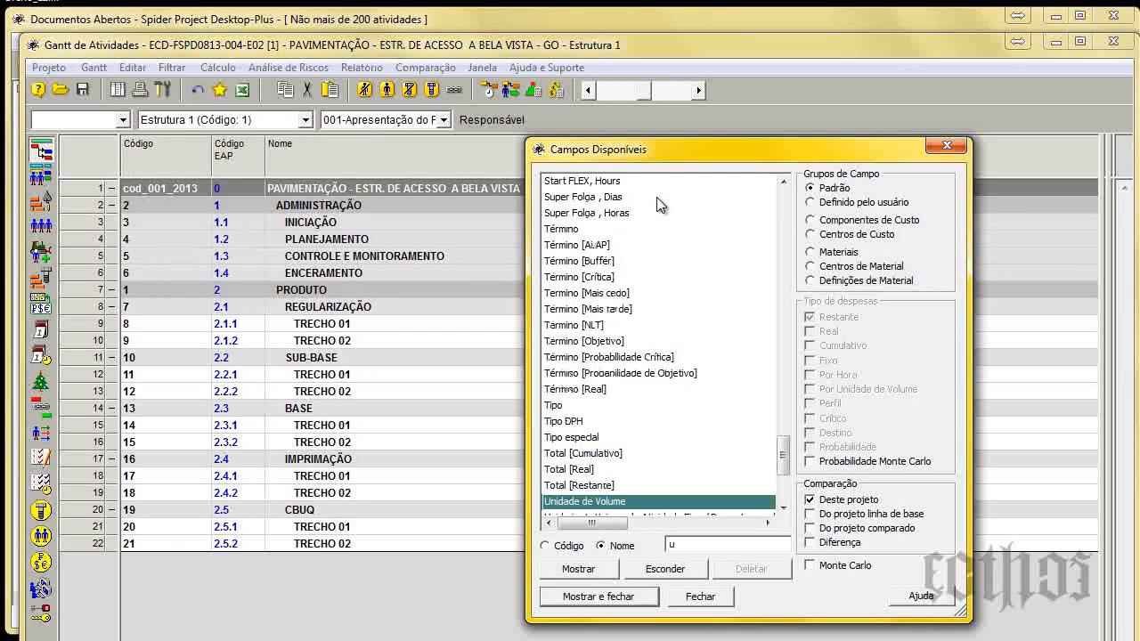
key(Home)
text(dur)
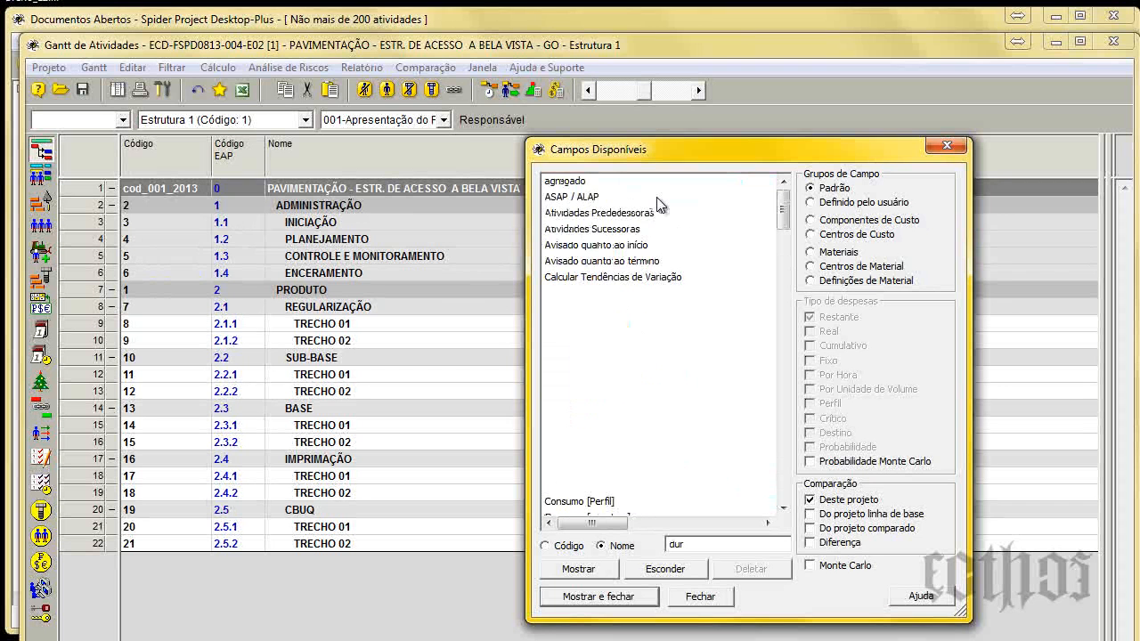
text(a)
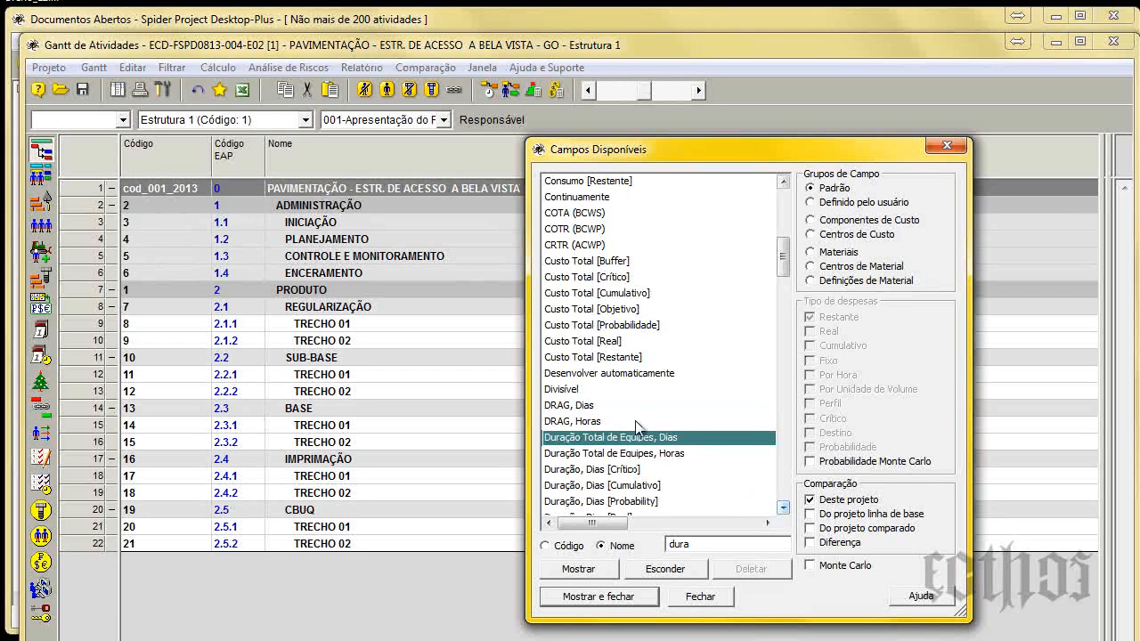
scroll(636, 422, down, 1)
click(582, 469)
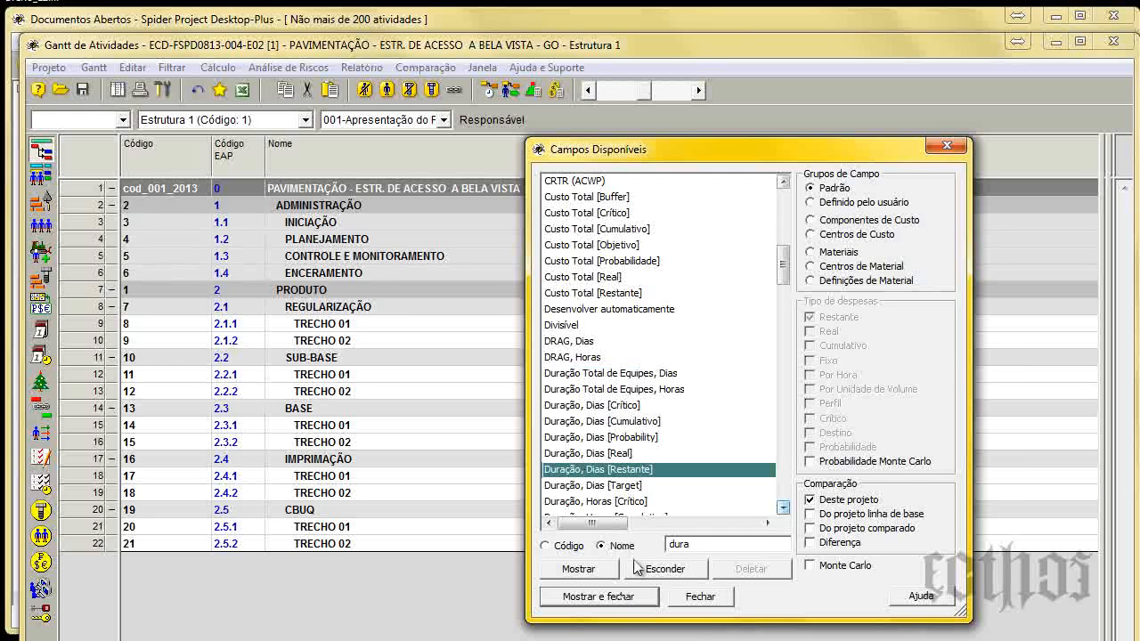
click(599, 597)
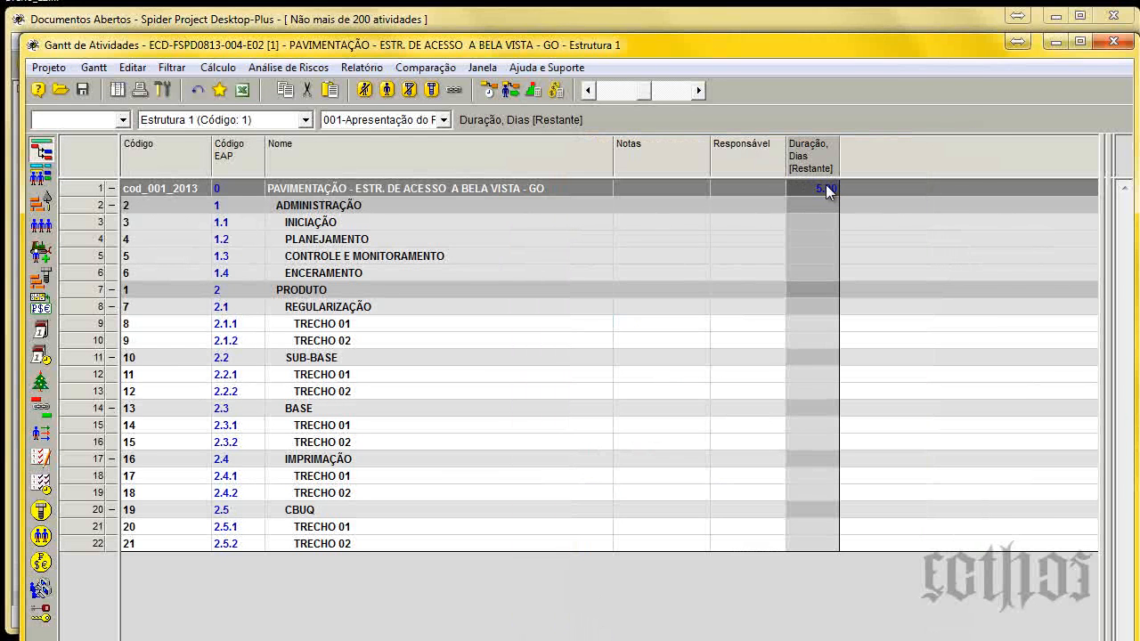
Insert a new activity under TRECHO 01 of REGULARIZAÇÃO and select its remaining duration cell.
click(89, 326)
key(Insert)
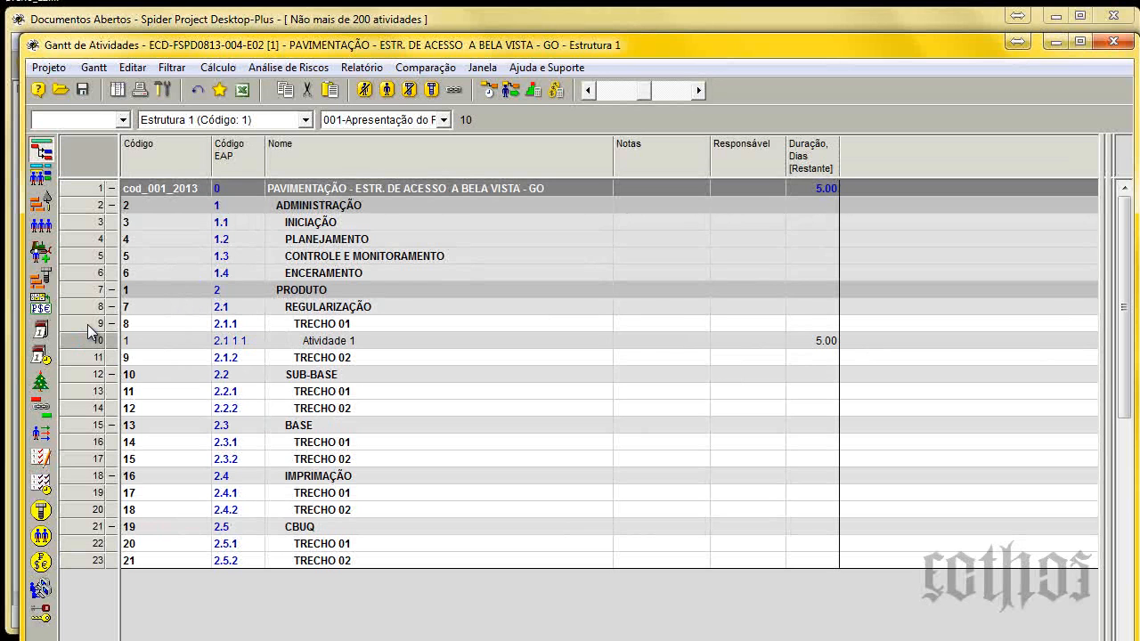
click(828, 340)
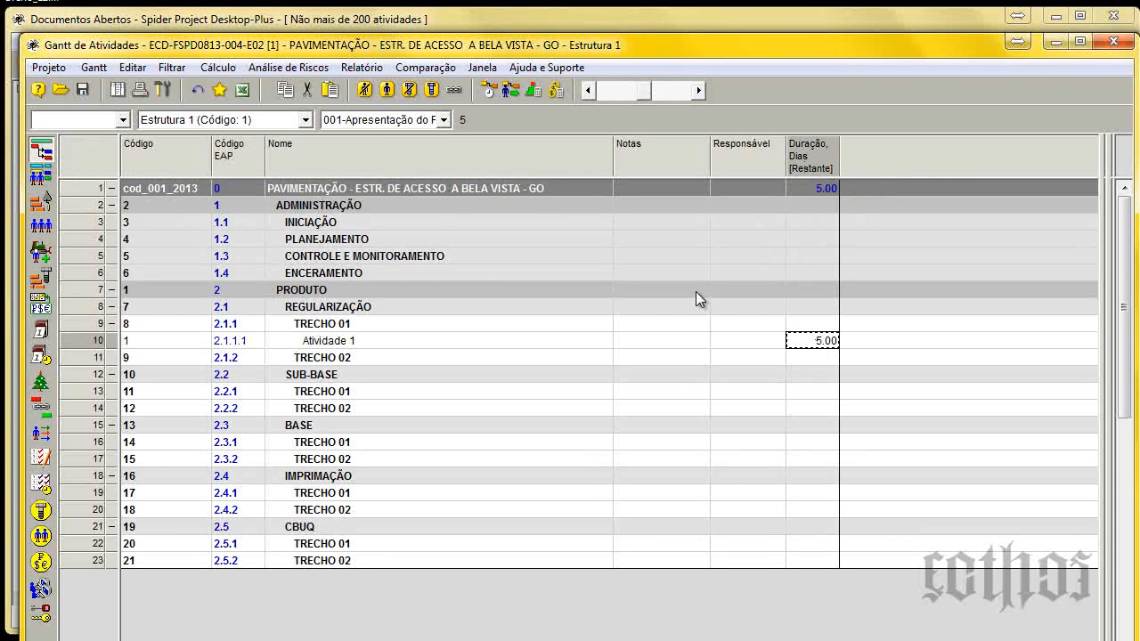
Save the current Gantt layout in the project as a new configuration named Configuração 002 with code 002.
click(94, 69)
mouse_move(162, 145)
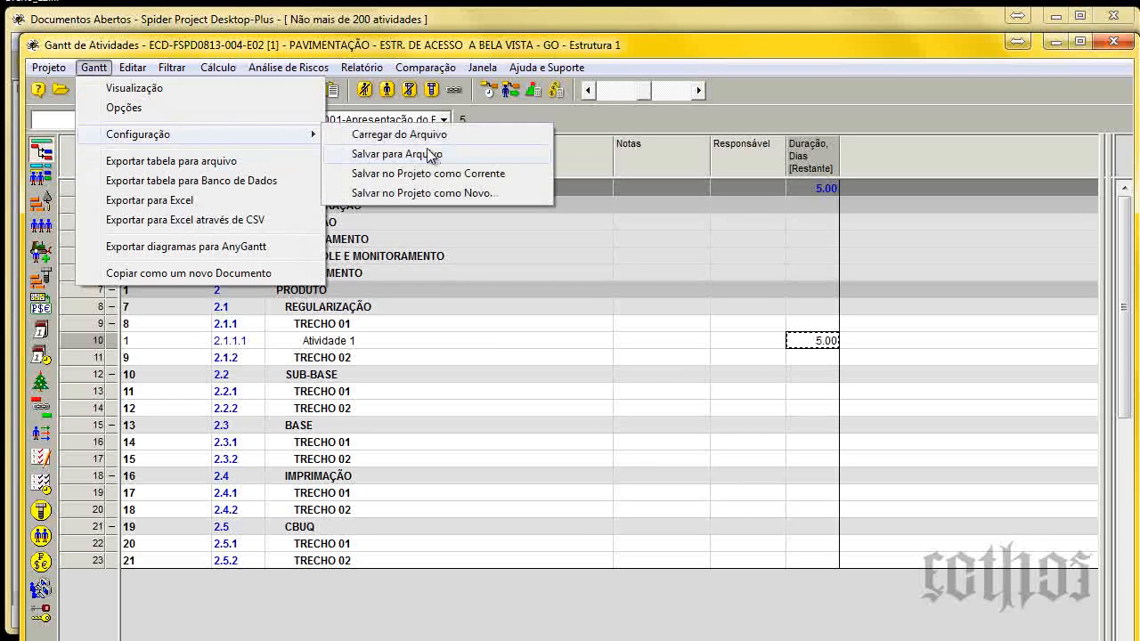
click(445, 194)
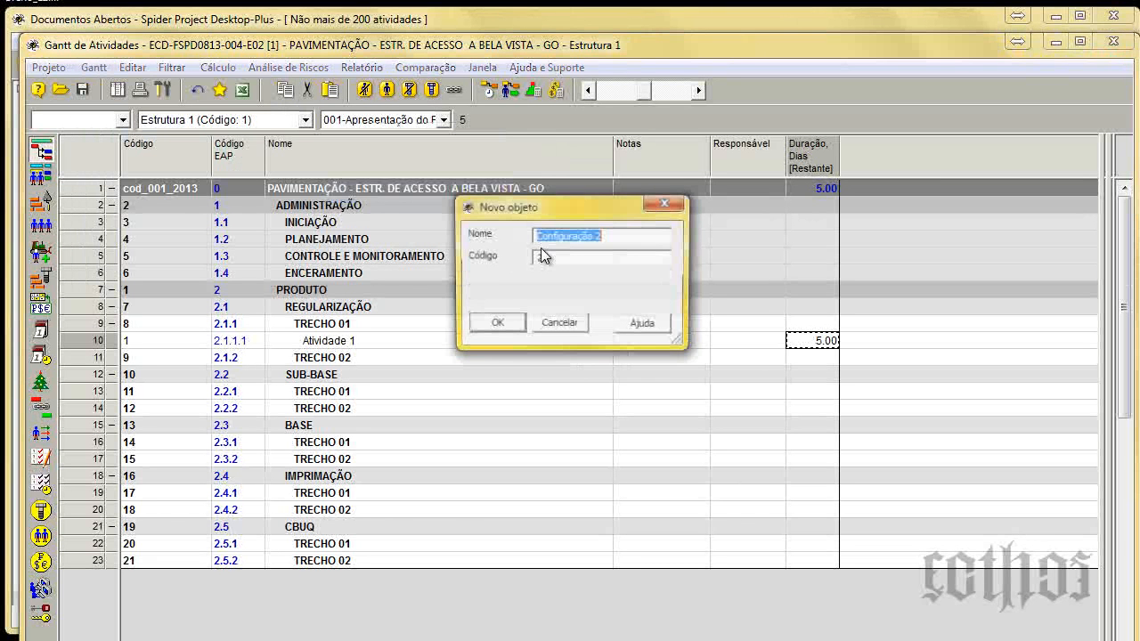
click(609, 237)
key(BackSpace)
text(002)
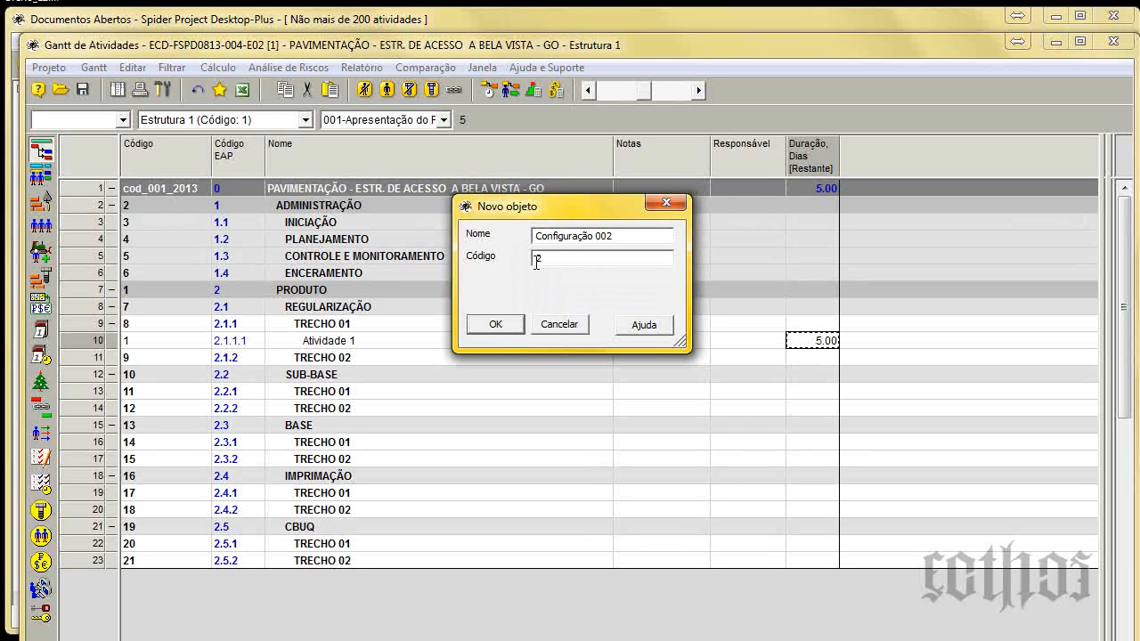
text(00)
click(514, 324)
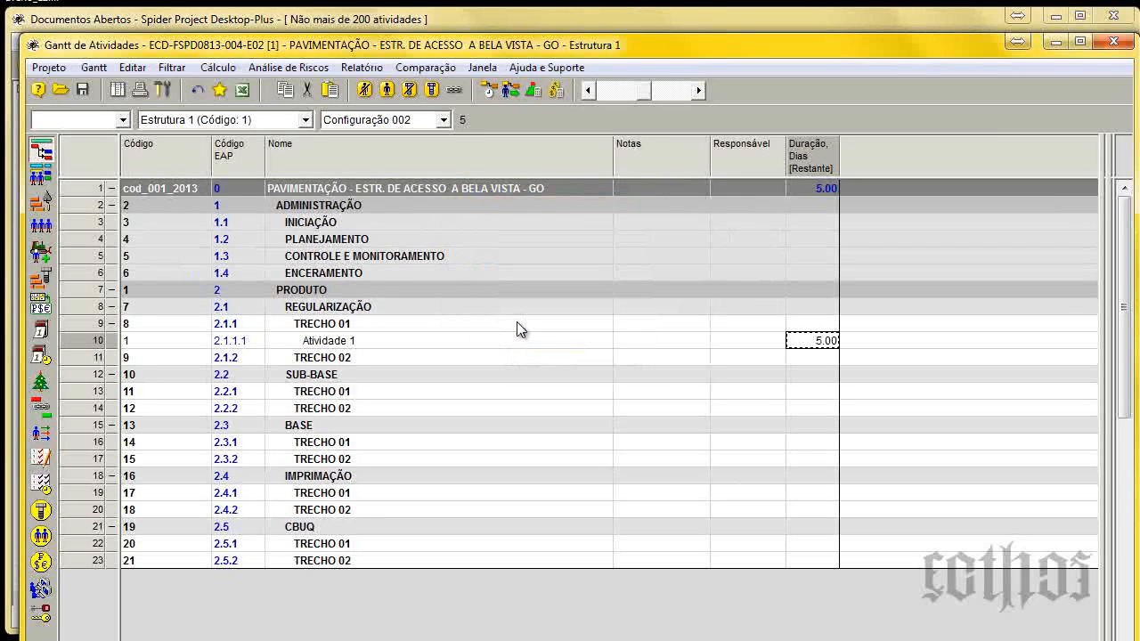
Close the Gantt de Atividades and apply Configuração 002 to the Gantt de Recurso table.
click(1127, 45)
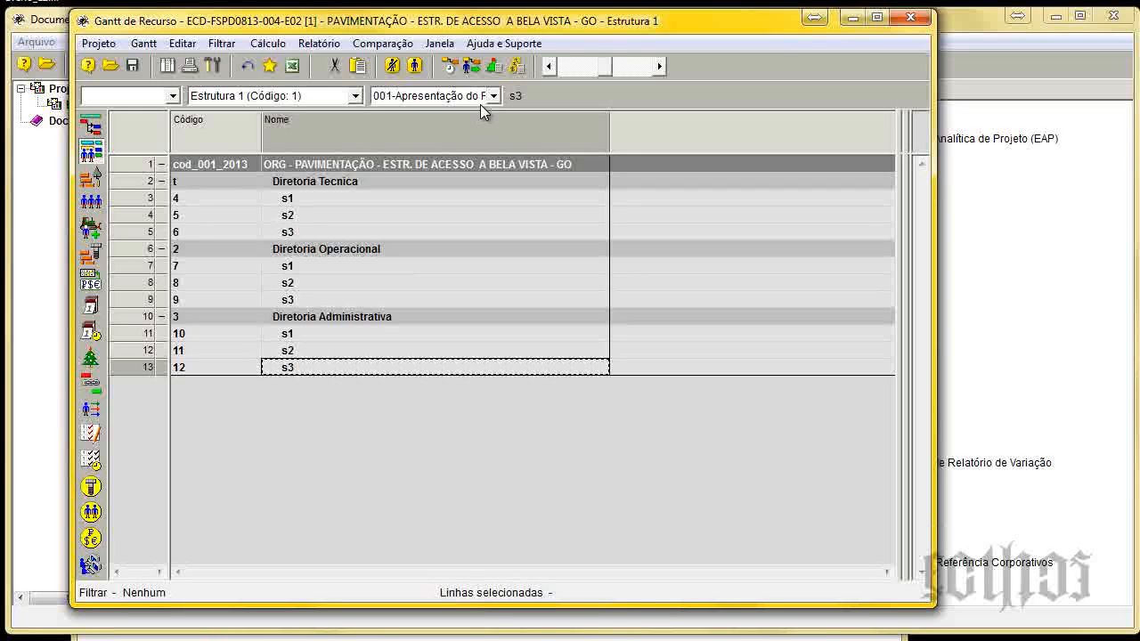
click(480, 97)
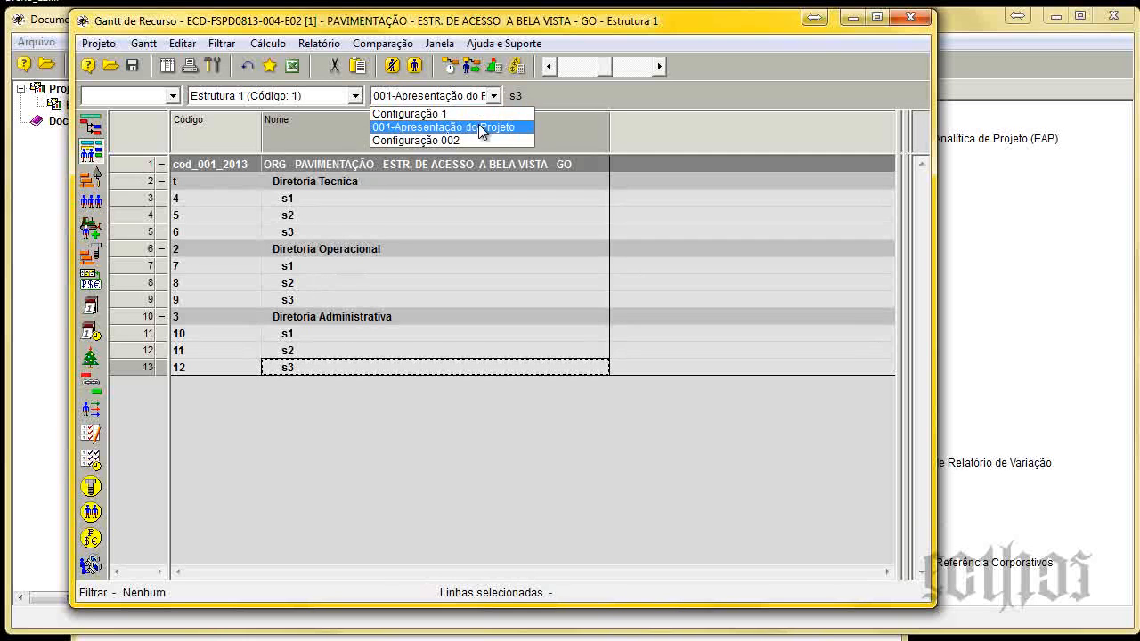
click(469, 139)
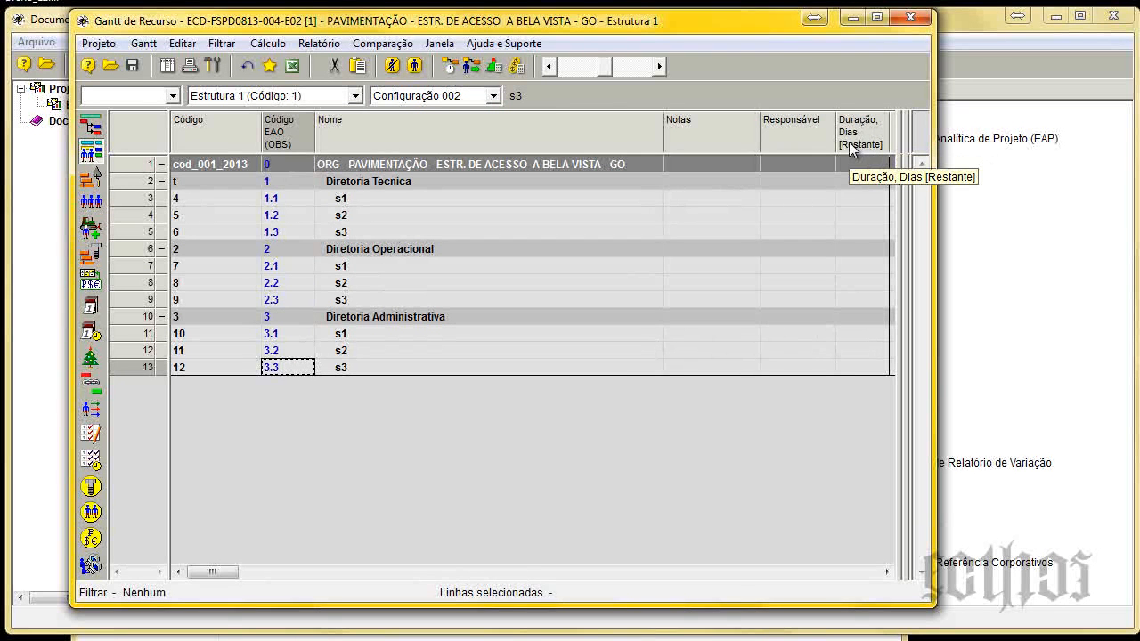
Try to edit the remaining duration in days of s2 under Diretoria Operacional, and select the Notas column.
click(868, 284)
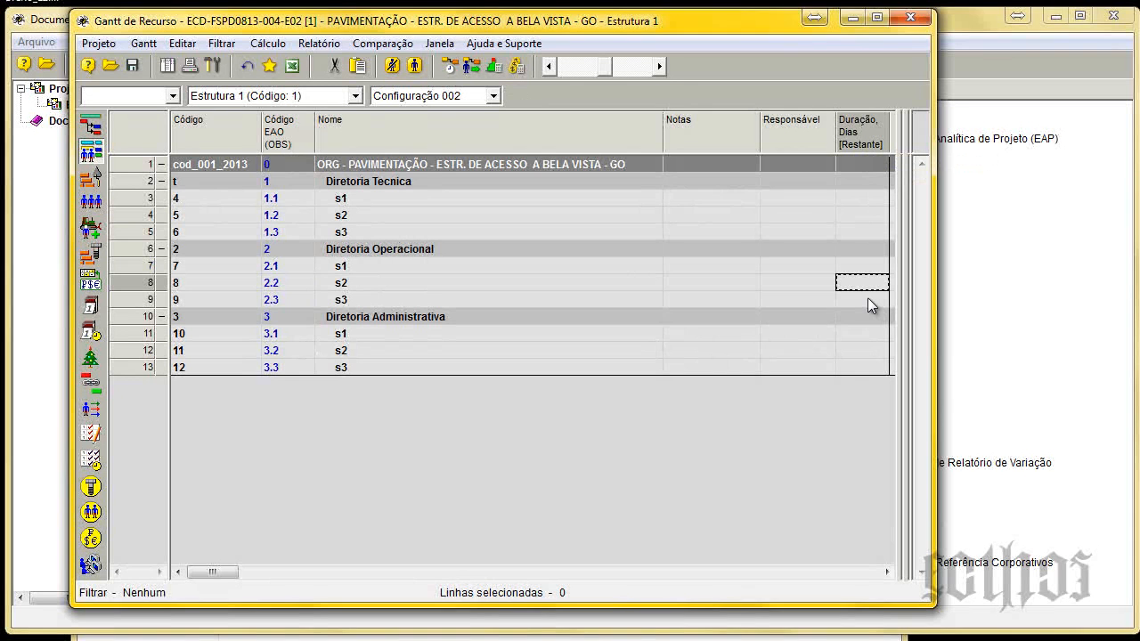
key(Return)
drag(748, 344, 513, 293)
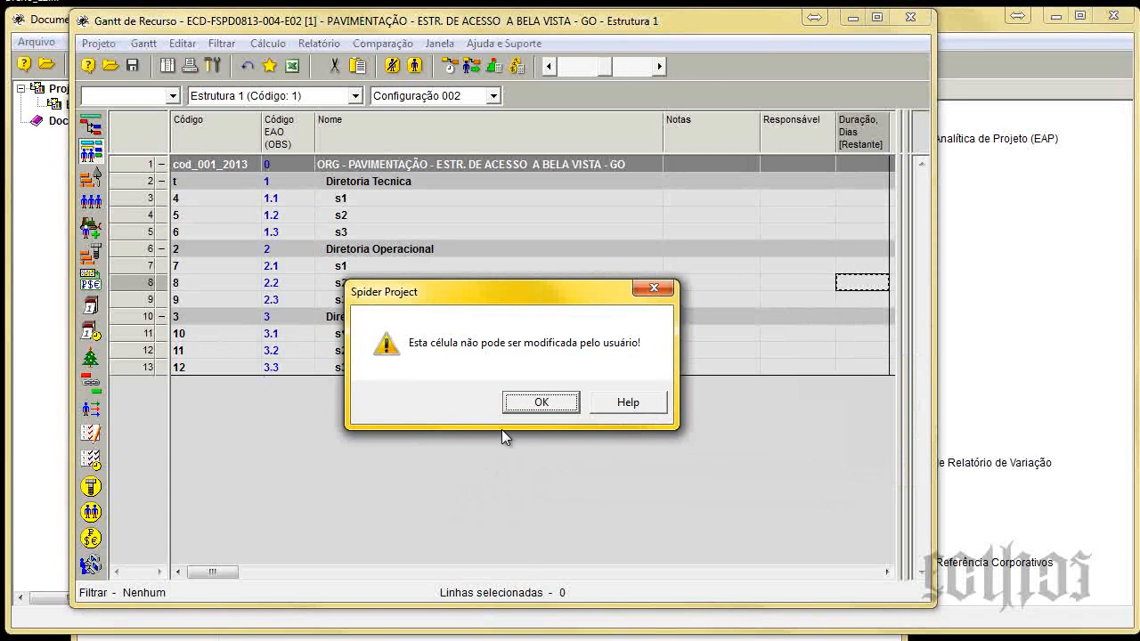
click(543, 405)
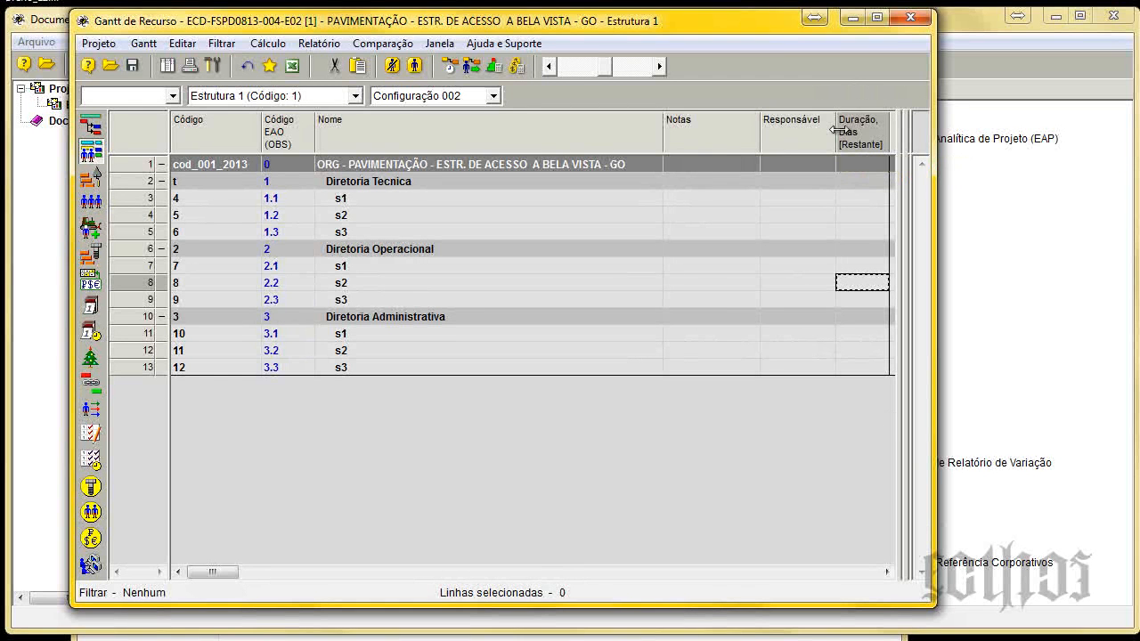
click(718, 130)
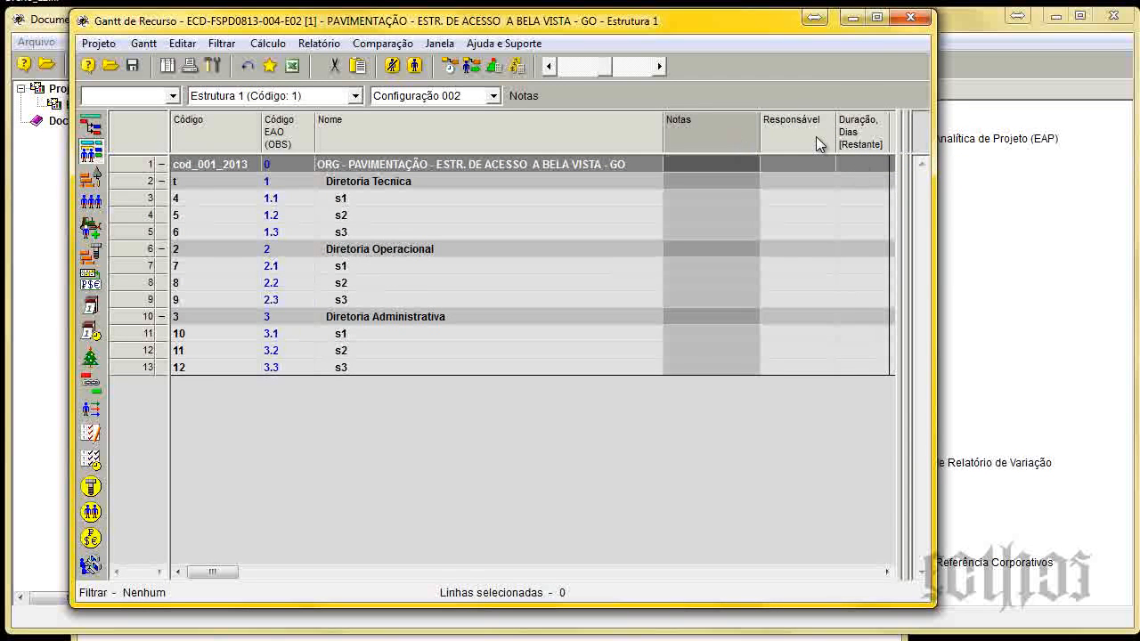
Enter the note "sfsdfsfsfsdfsf" for department s1 under Diretoria Tecnica in the Gantt de Recurso table.
click(771, 125)
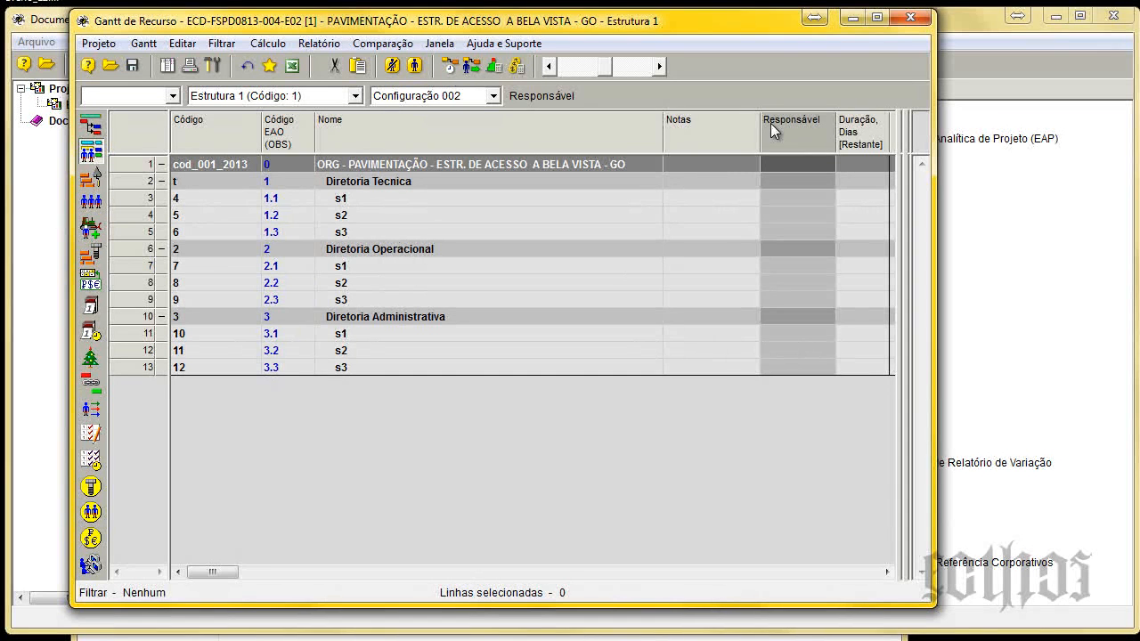
click(682, 128)
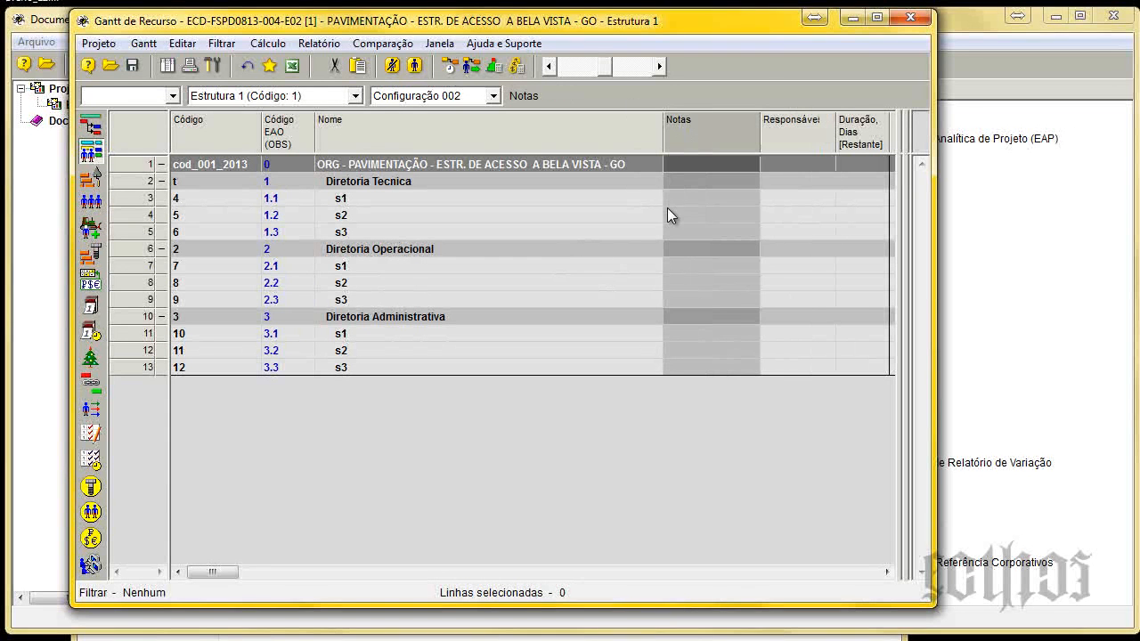
click(711, 198)
double_click(712, 197)
text(sf)
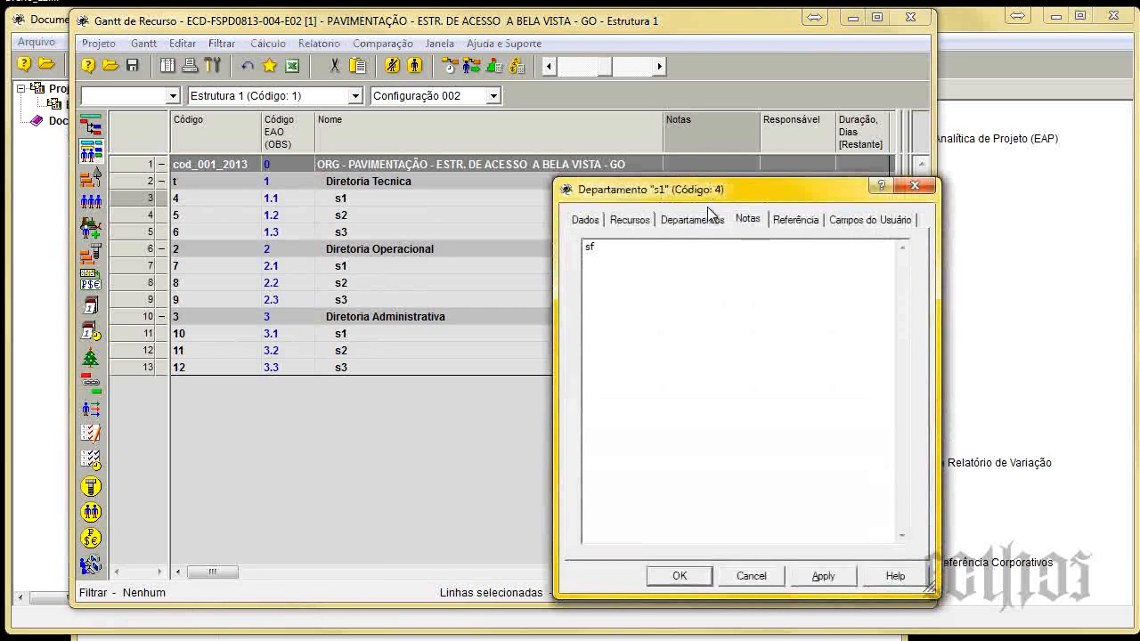
text(sdfsfsfsdfsfsfsdfs)
drag(679, 193, 503, 229)
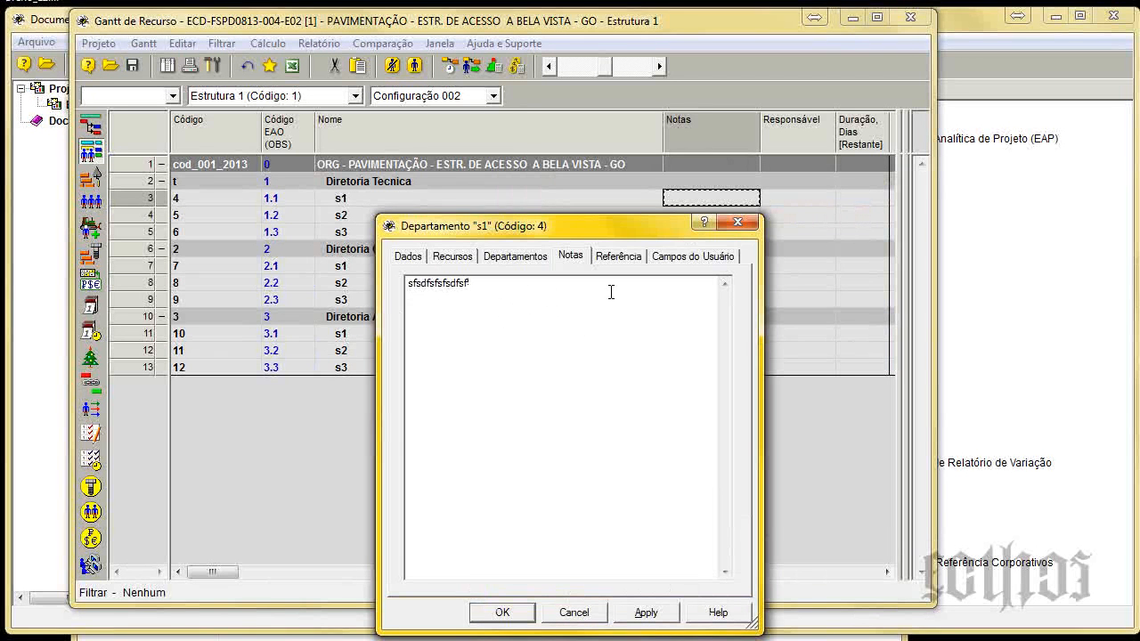
click(502, 611)
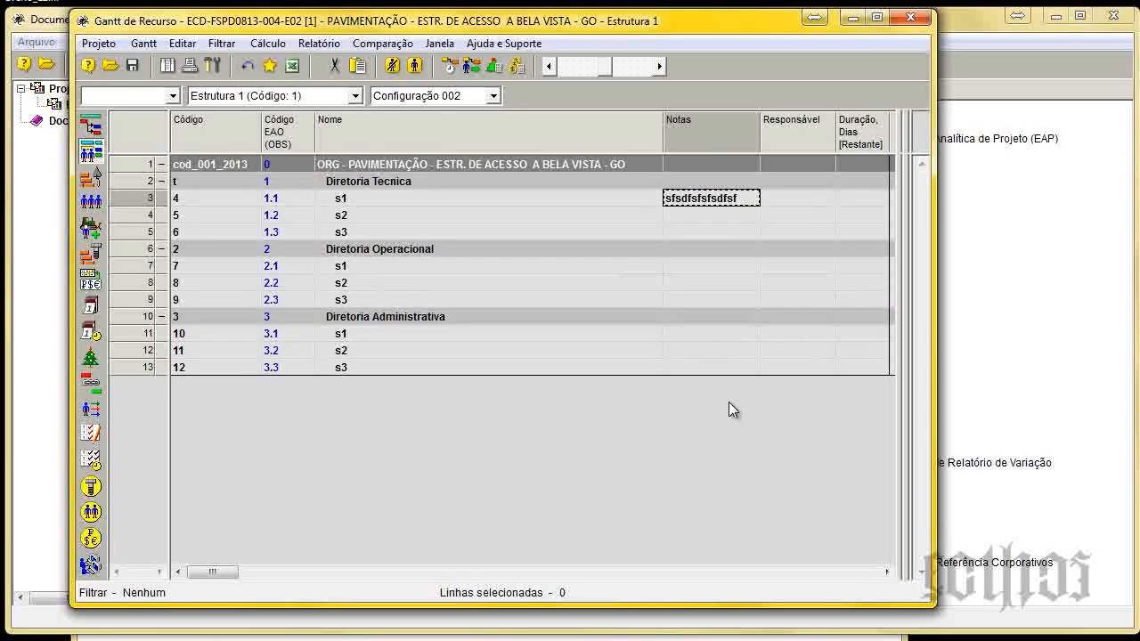
Select the Responsável column, apply the 001-Apresentação do Projeto configuration to the resource table, and close the Gantt de Recurso.
click(780, 213)
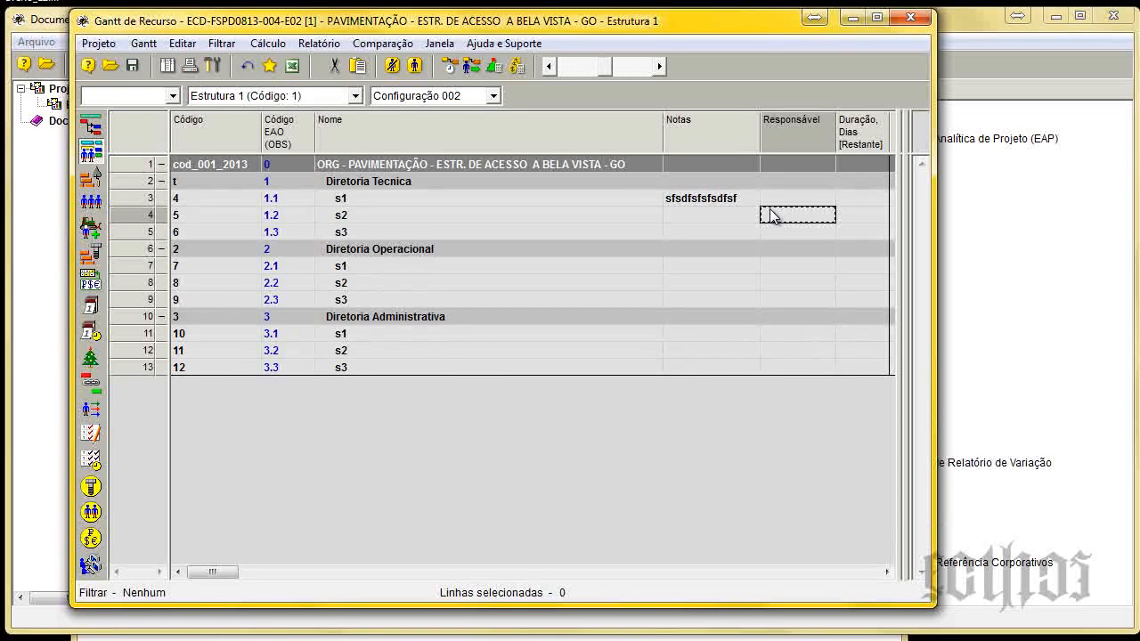
click(789, 142)
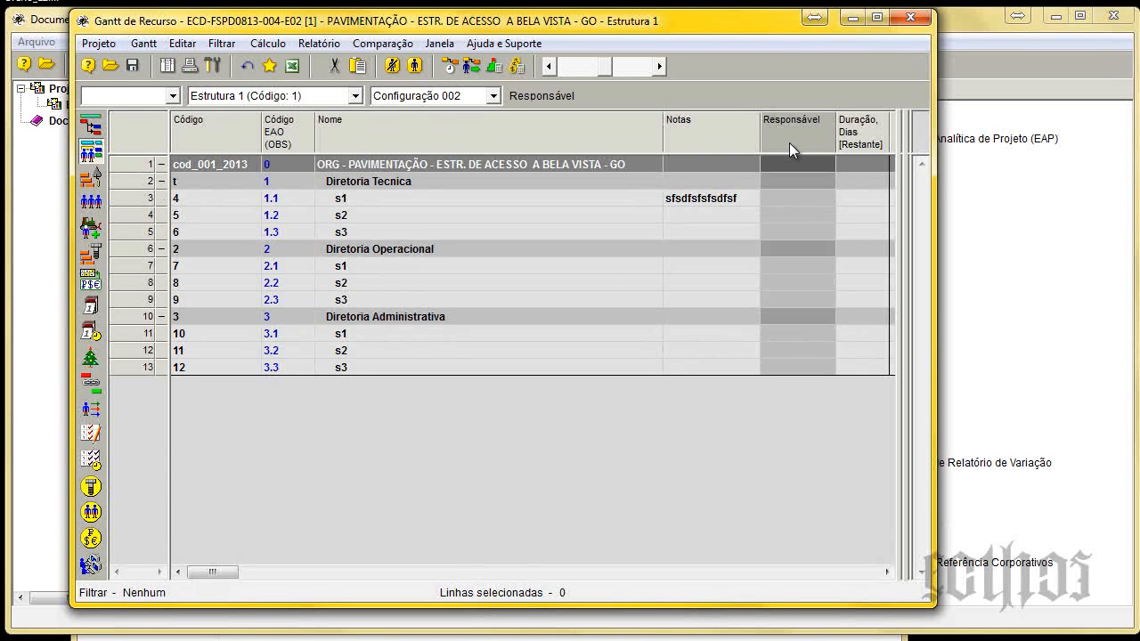
click(493, 95)
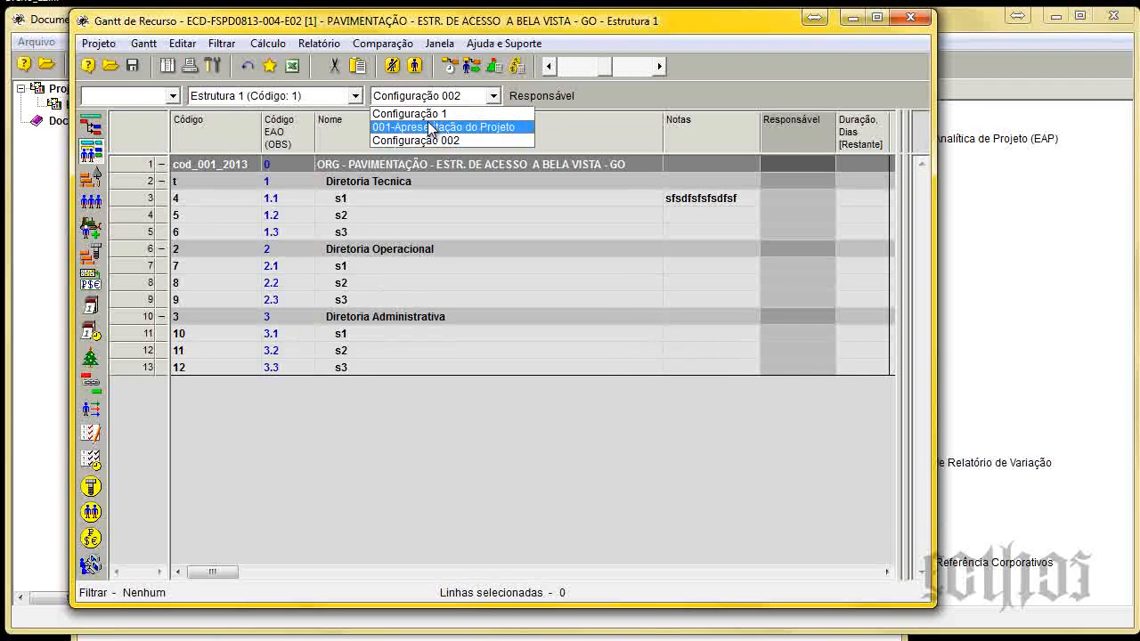
click(446, 128)
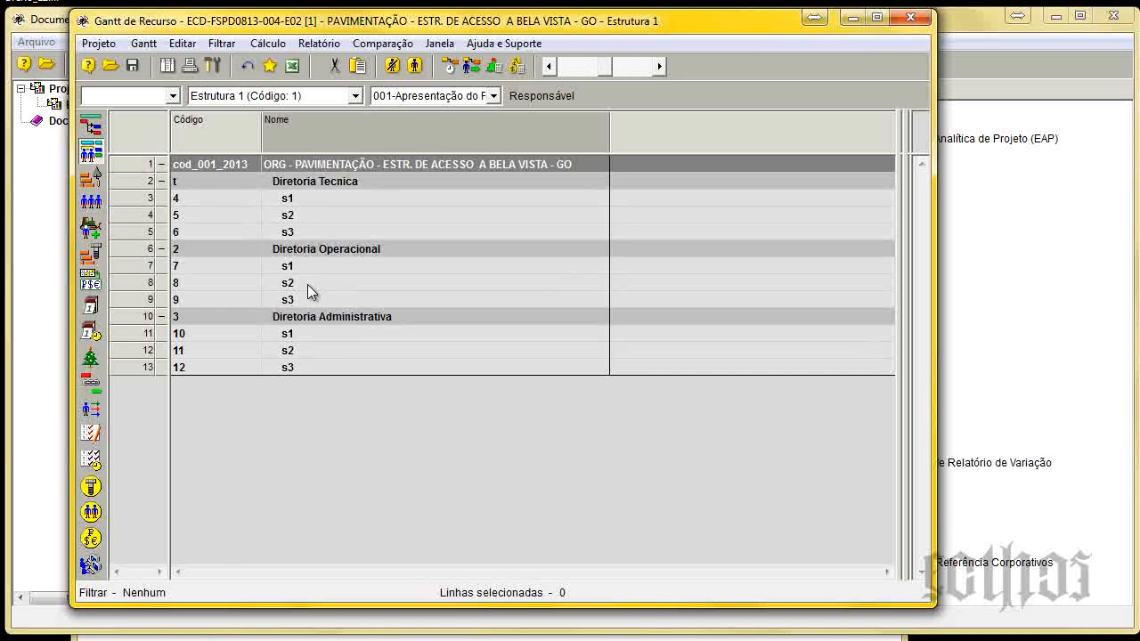
click(897, 20)
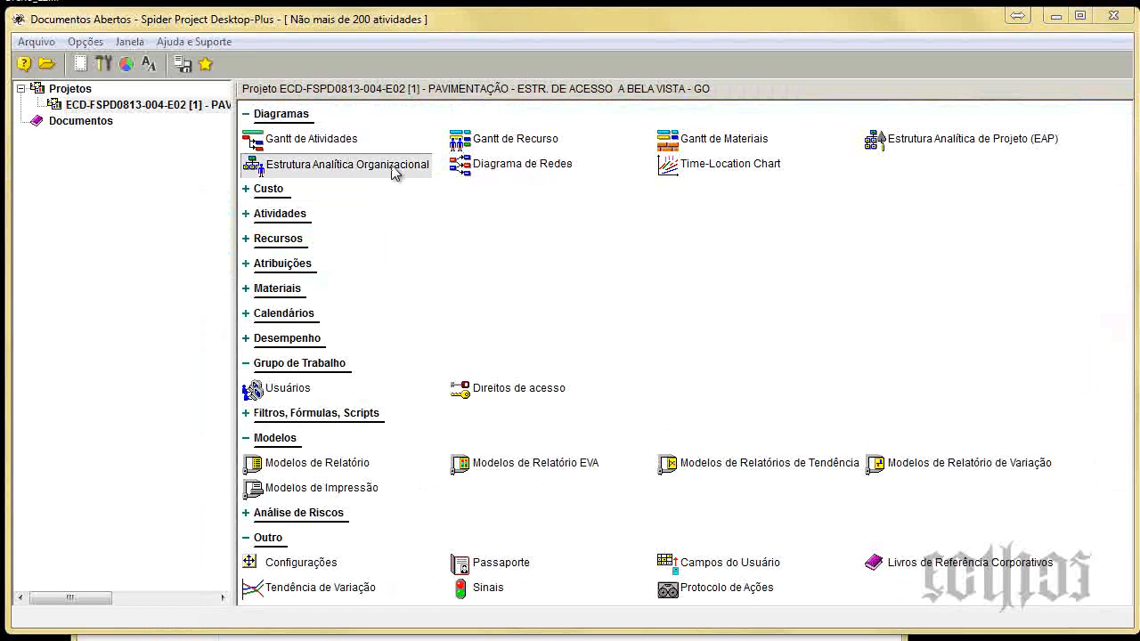
Open the Estrutura Analítica Organizacional diagram and collapse the Diretoria Tecnica, Diretoria Operacional and Diretoria Administrativa branches.
click(396, 173)
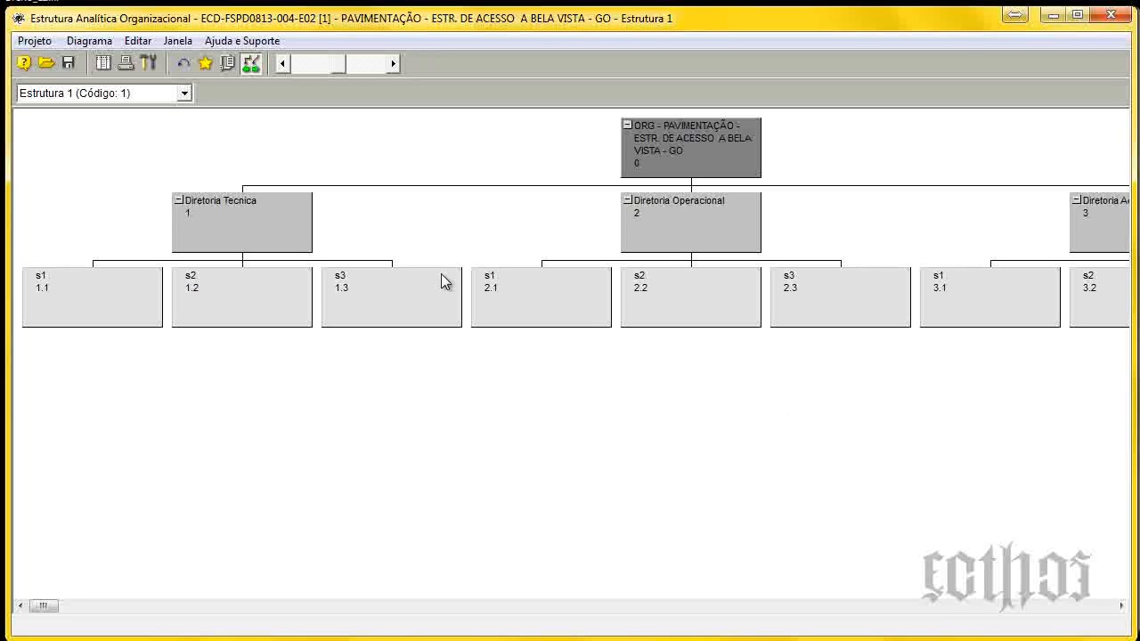
click(179, 200)
click(328, 201)
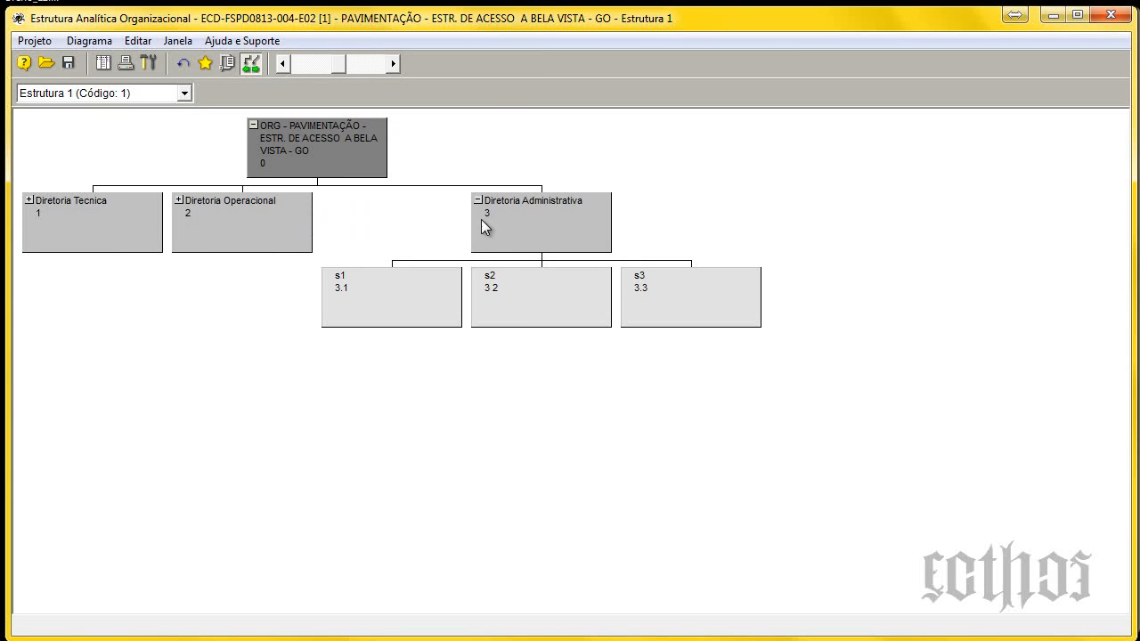
click(477, 201)
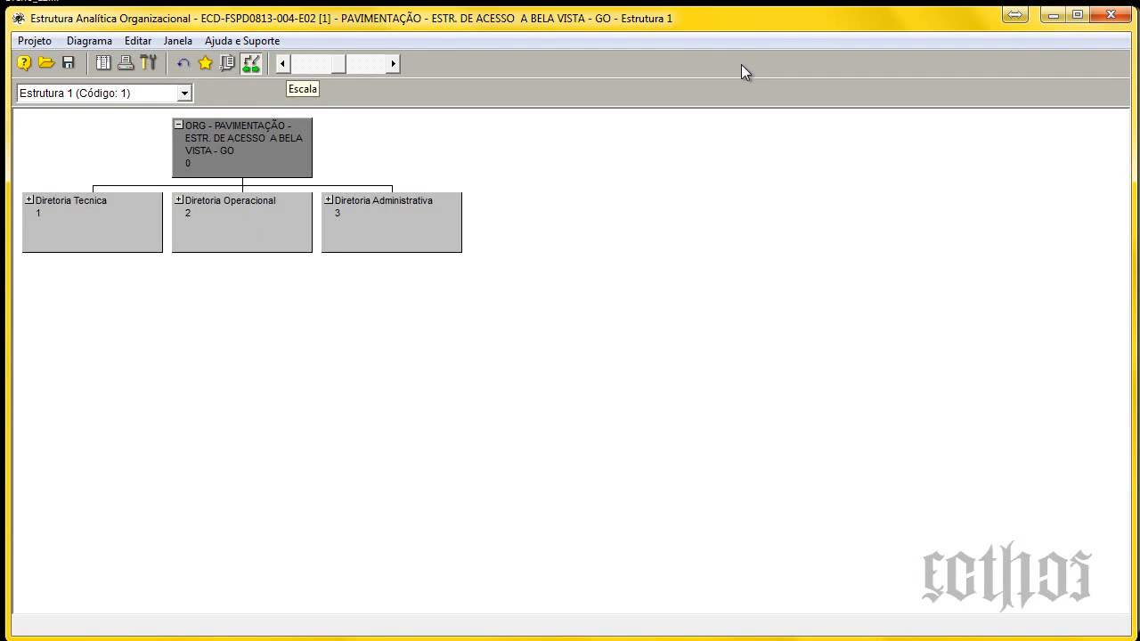
click(1076, 15)
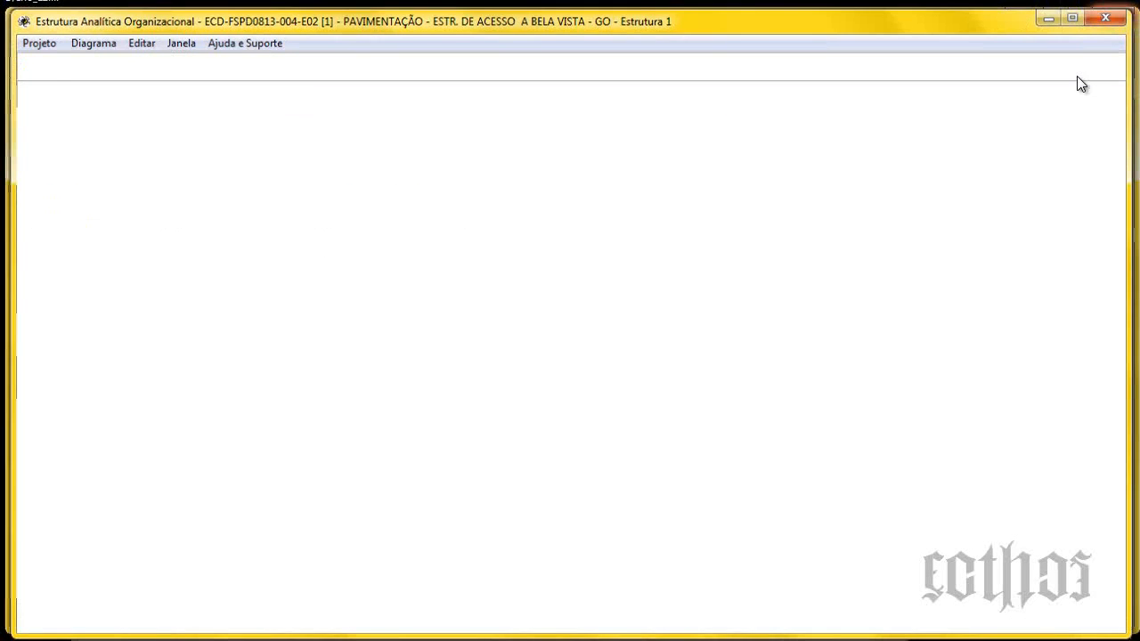